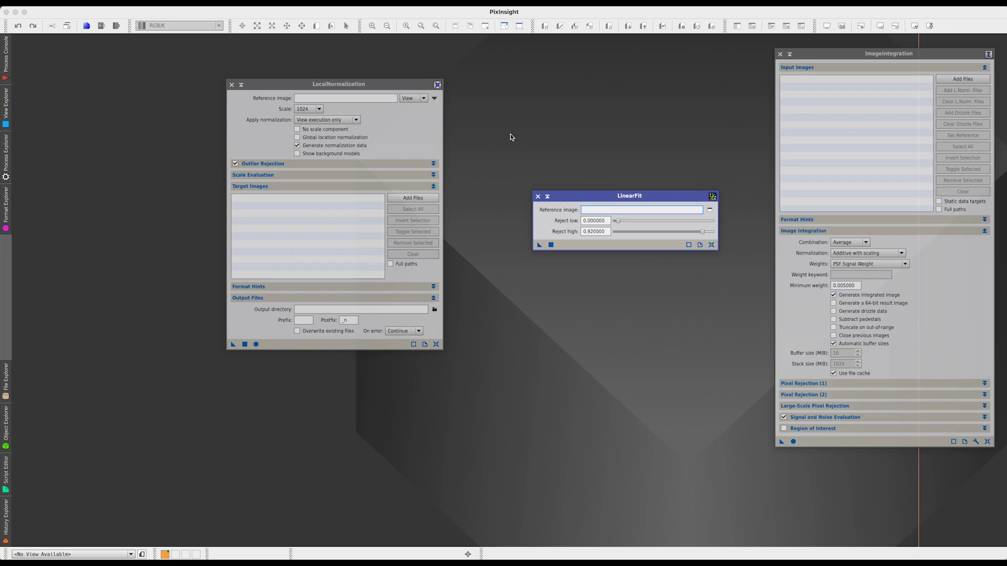
- Expand both Pixel Rejection sections of ImageIntegration and reposition its window to show more of their parameters
left_click(839, 57)
left_click_drag(839, 57, 822, 52)
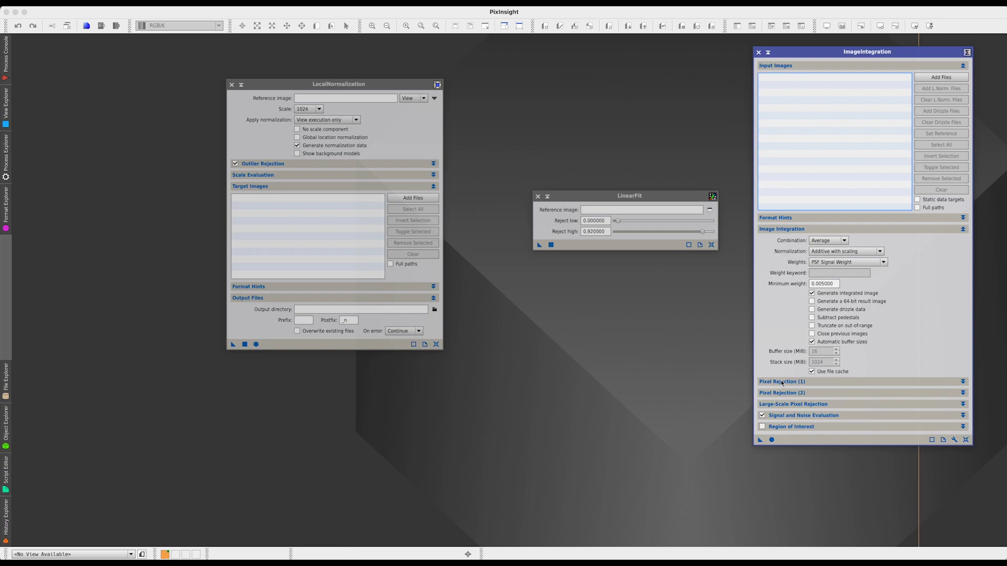
left_click(816, 384)
left_click(826, 474)
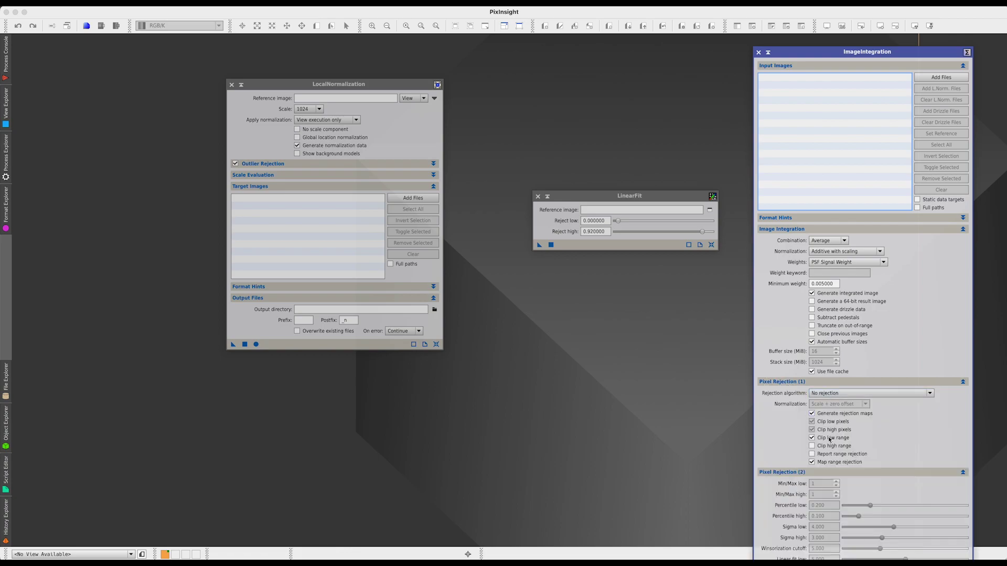
left_click_drag(832, 57, 822, 16)
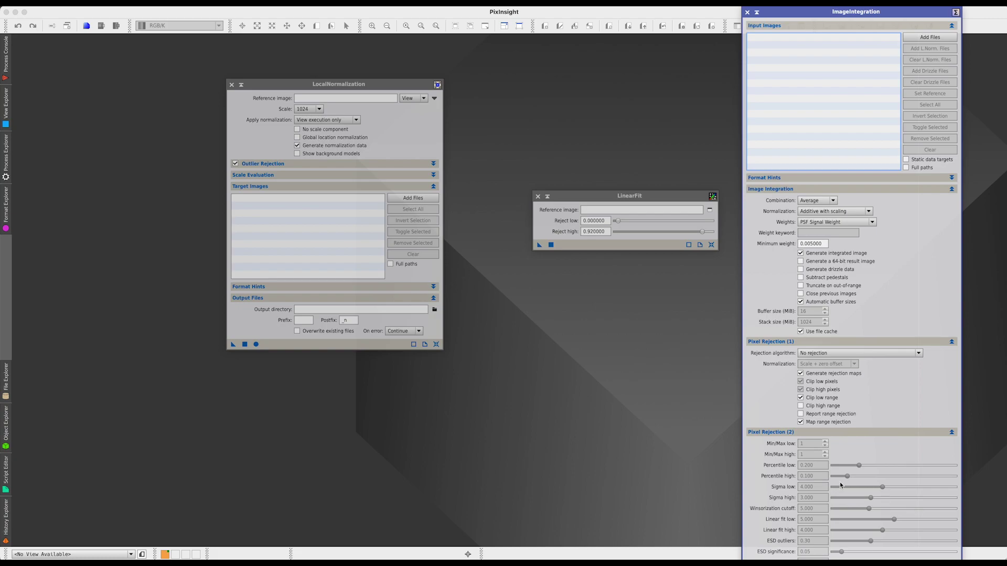
- Close the LinearFit process window
left_click_drag(654, 197, 621, 197)
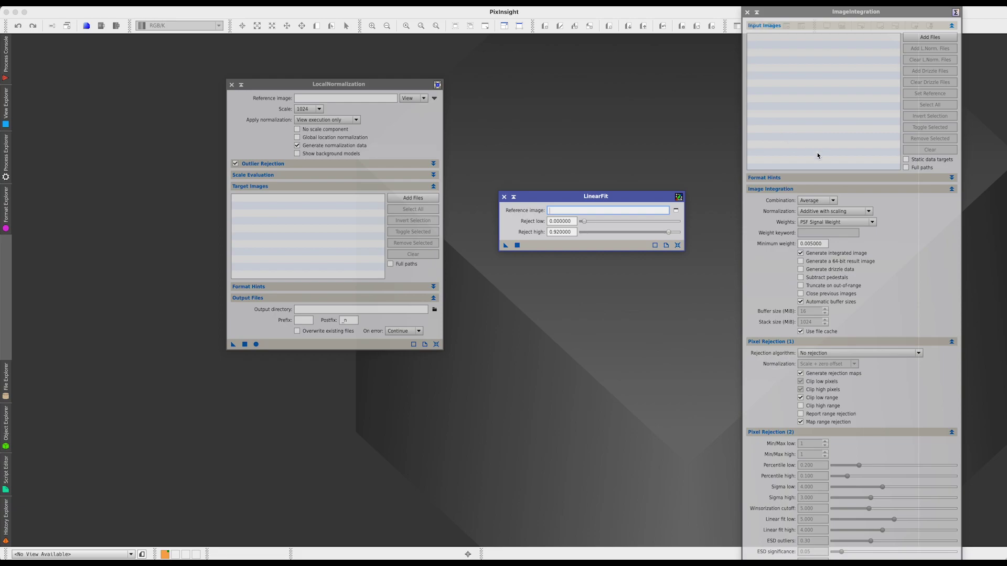
left_click(894, 212)
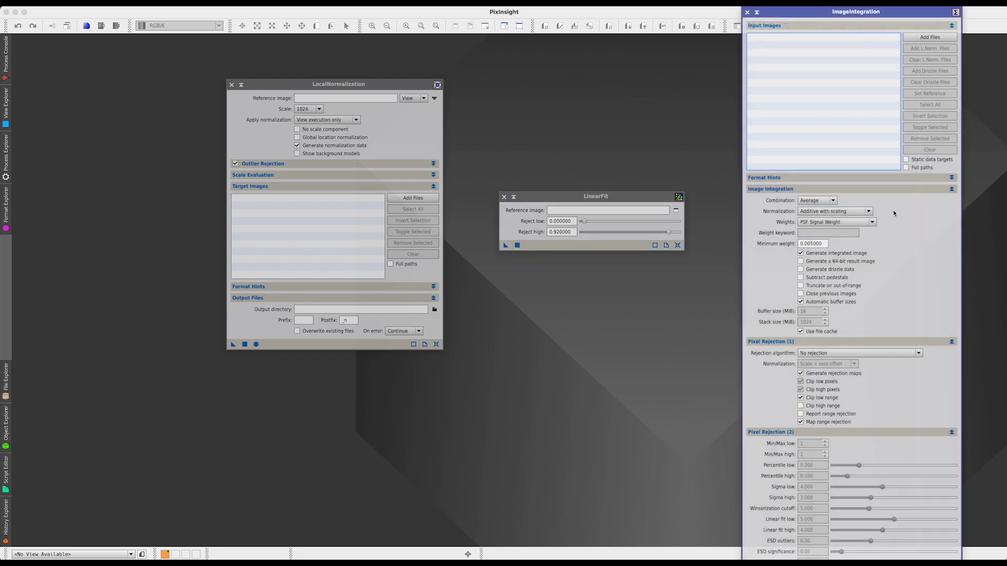
left_click_drag(512, 206, 527, 199)
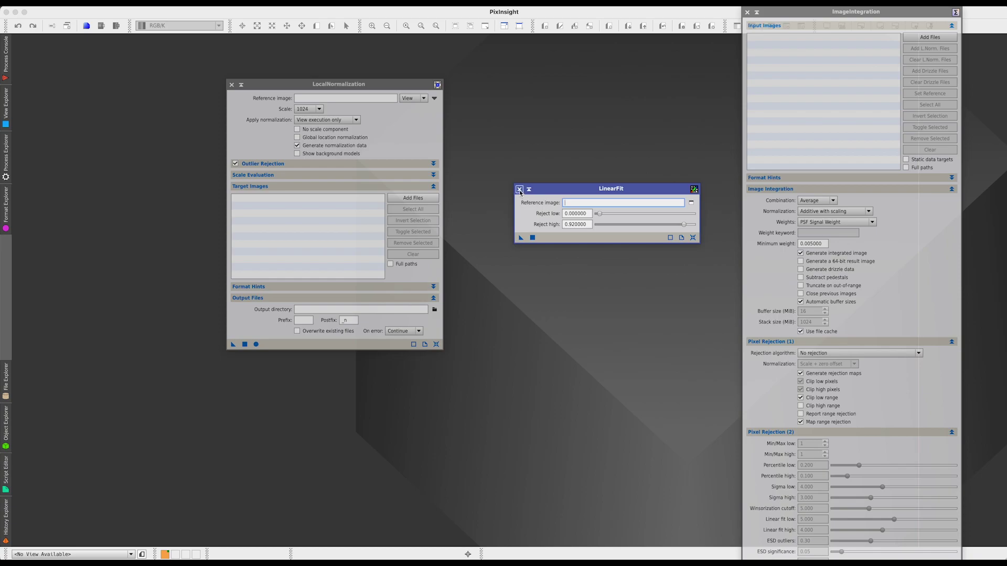
left_click_drag(550, 191, 536, 180)
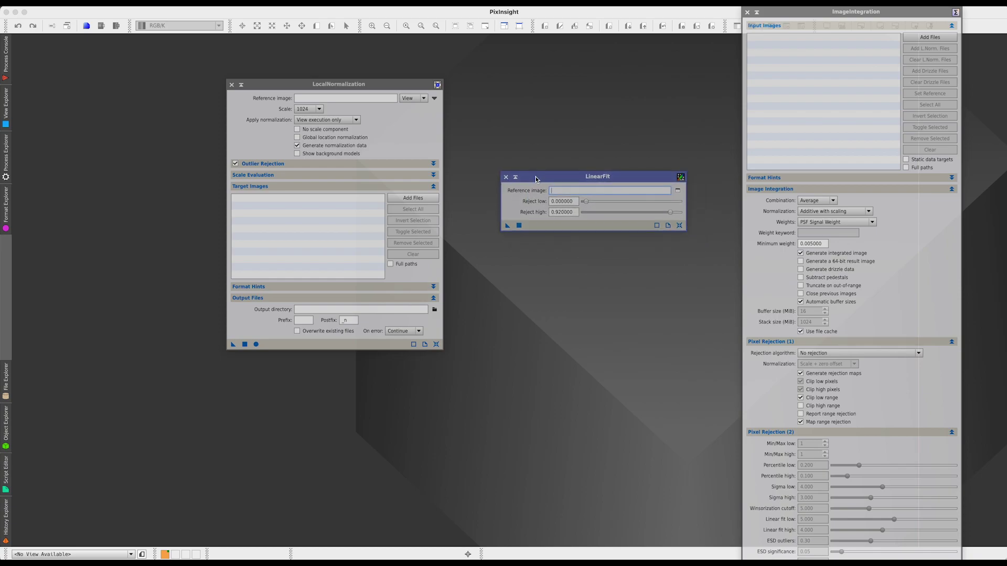
left_click(506, 178)
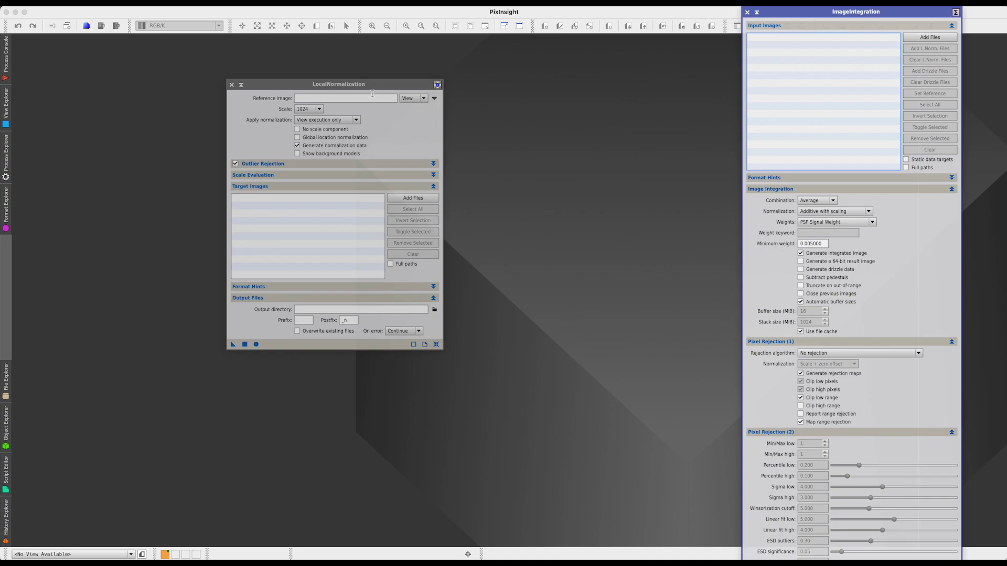
- Arrange the ImageIntegration and LocalNormalization windows side by side, with ImageIntegration near the workspace centre
left_click_drag(380, 88, 573, 105)
left_click_drag(788, 16, 821, 19)
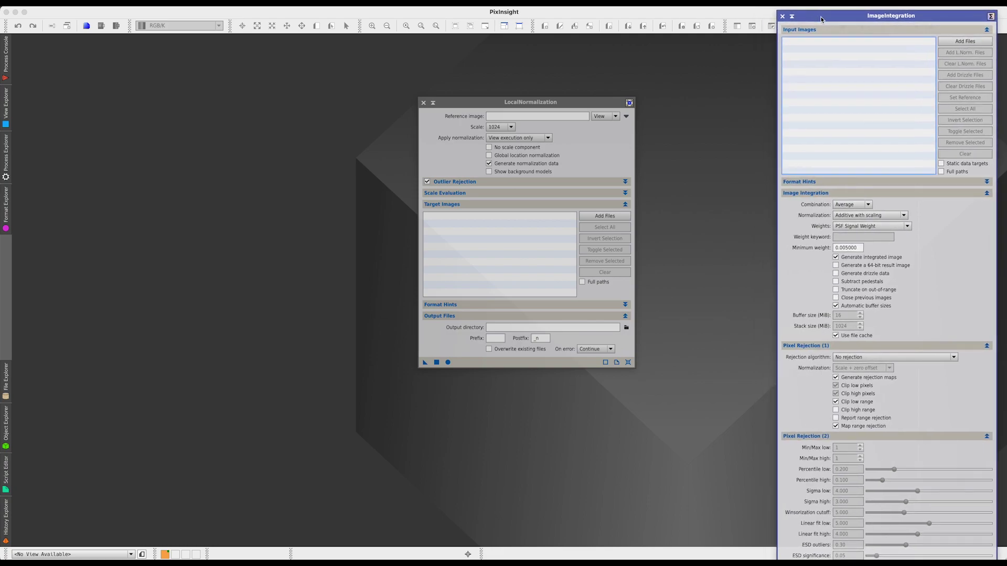
left_click(589, 103)
left_click_drag(589, 103, 675, 96)
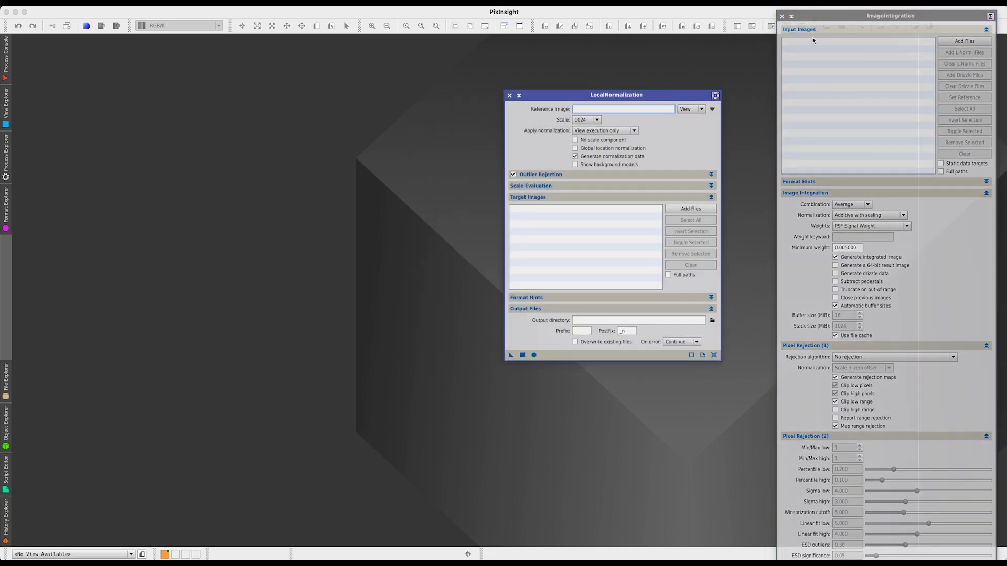
left_click_drag(837, 16, 381, 21)
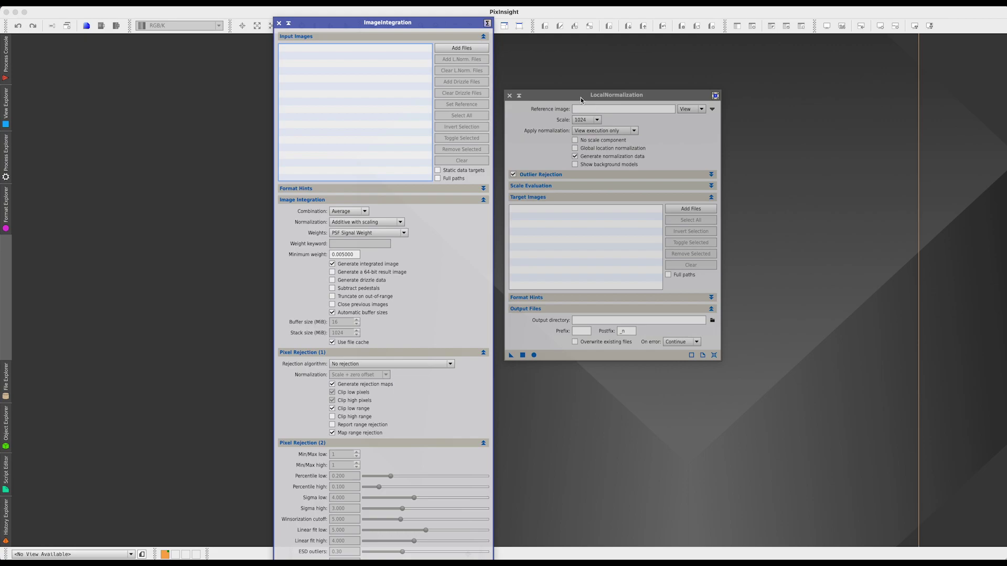
left_click_drag(582, 100, 723, 93)
left_click_drag(421, 23, 482, 17)
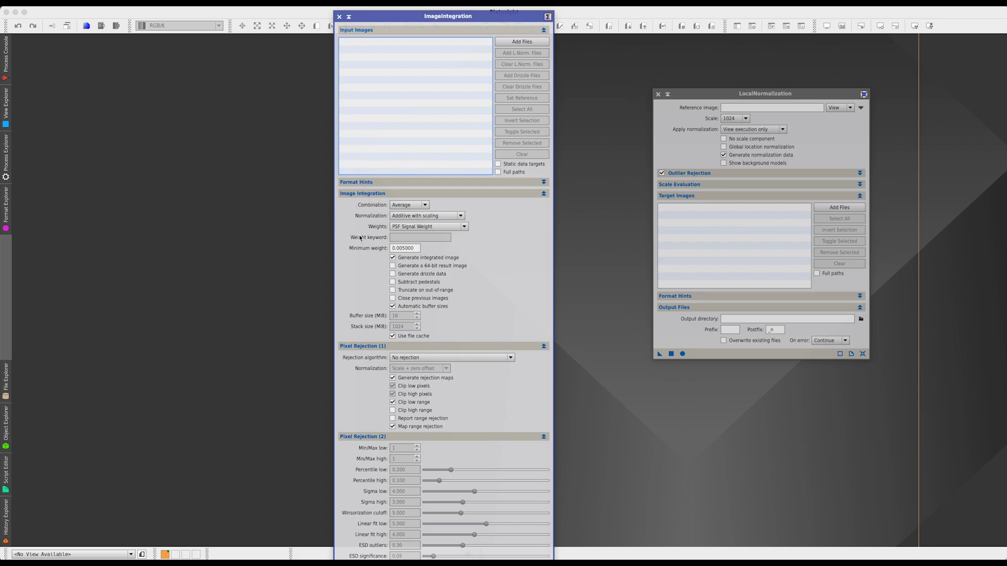
- Review the normalization options in ImageIntegration and set normalization to No normalization
left_click(451, 217)
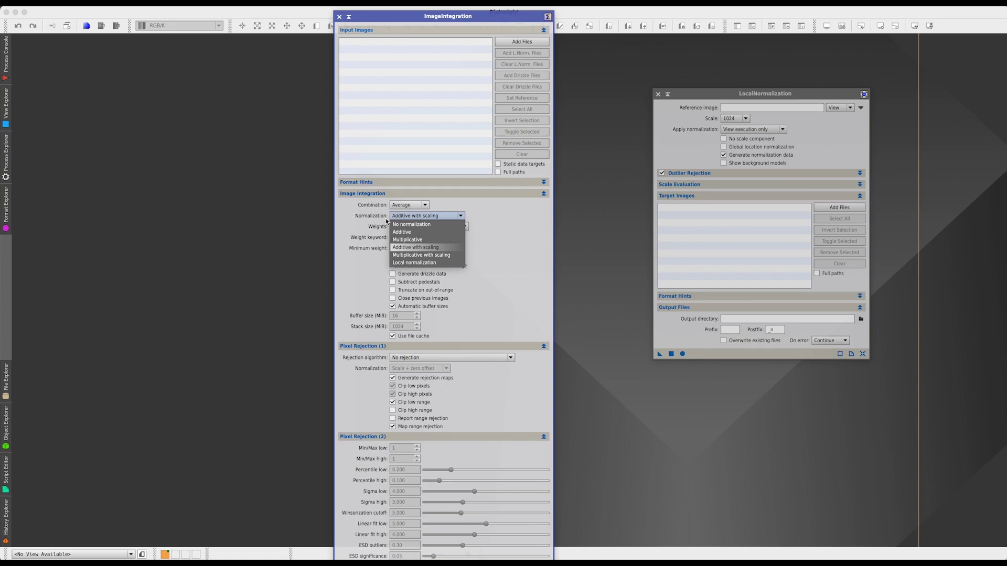
left_click(382, 219)
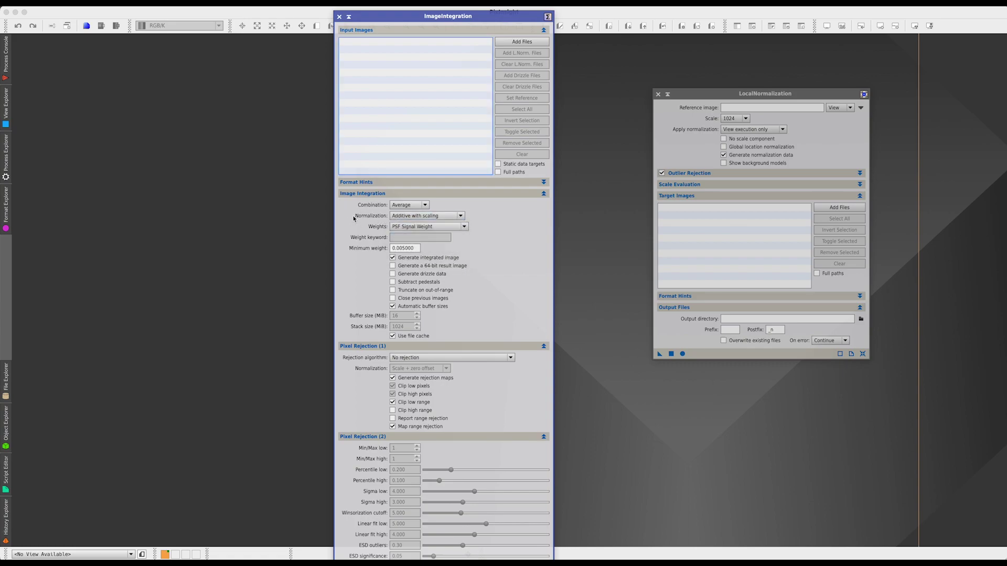
left_click(410, 216)
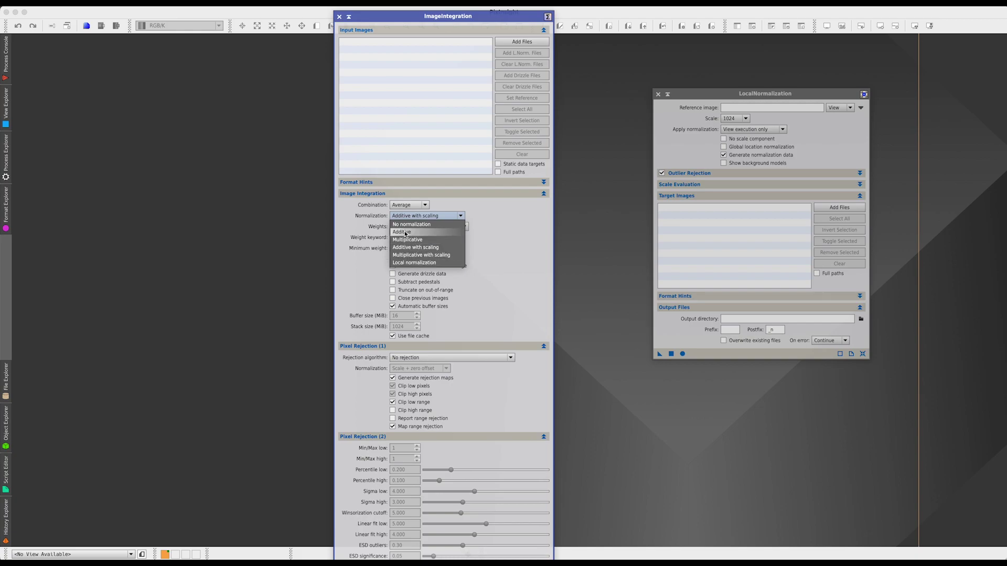
left_click(501, 244)
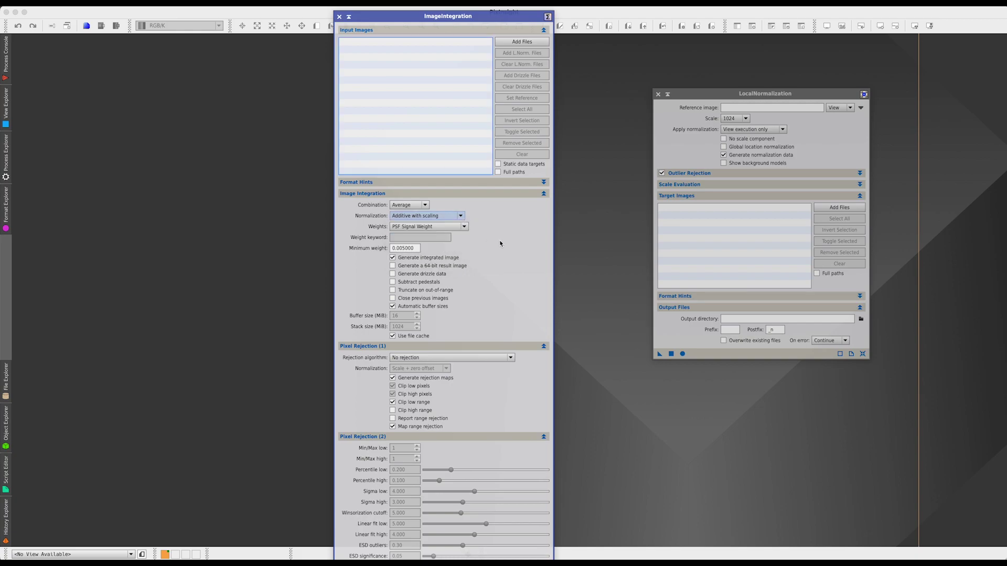
left_click(461, 216)
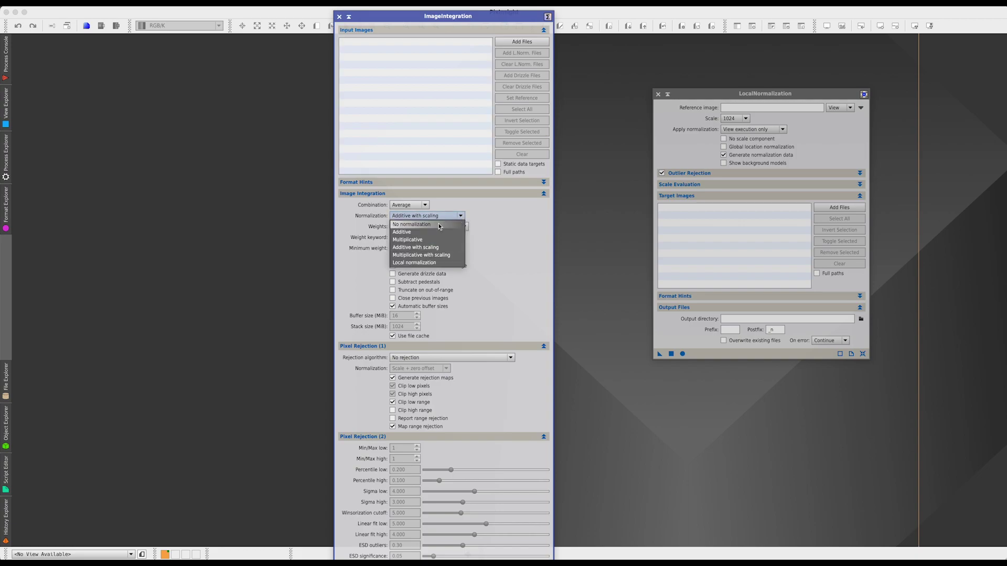
left_click(439, 226)
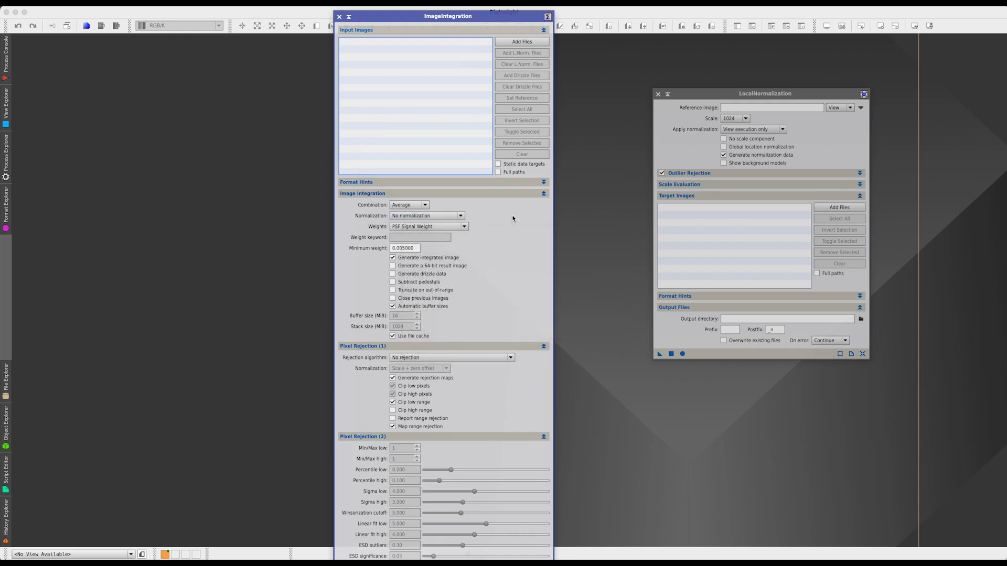
- Set the ImageIntegration normalization to Additive with scaling
left_click(461, 216)
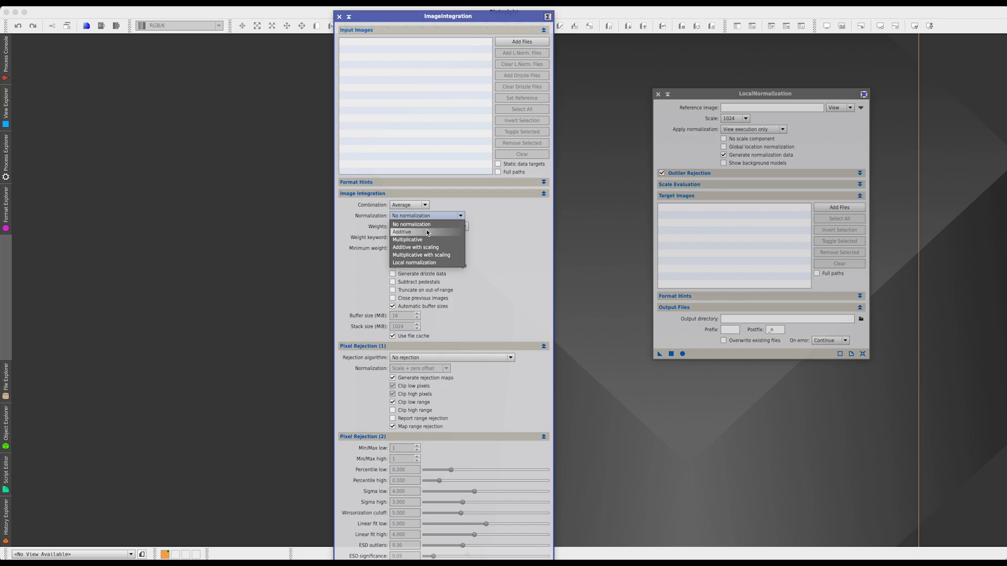
left_click(520, 229)
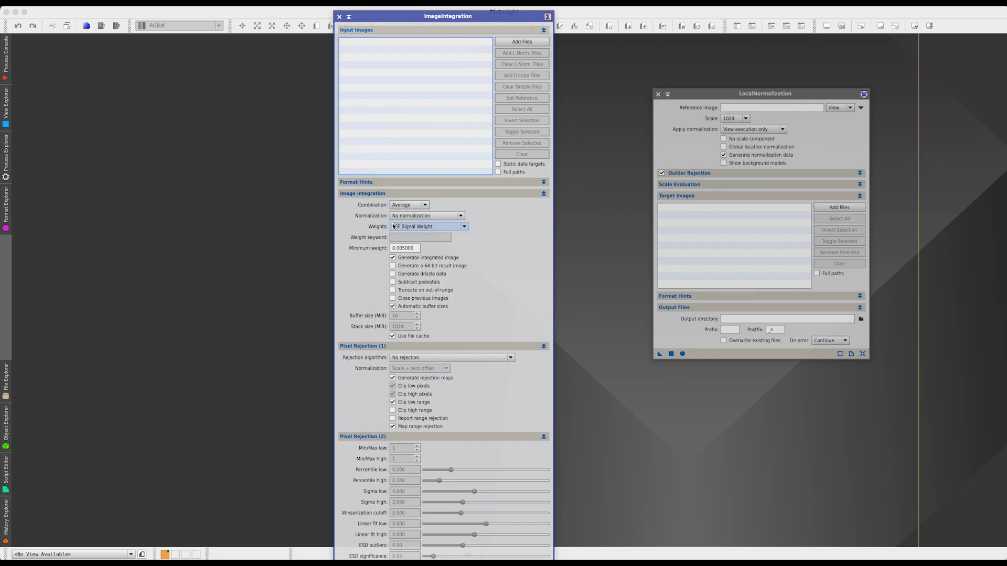
left_click(413, 220)
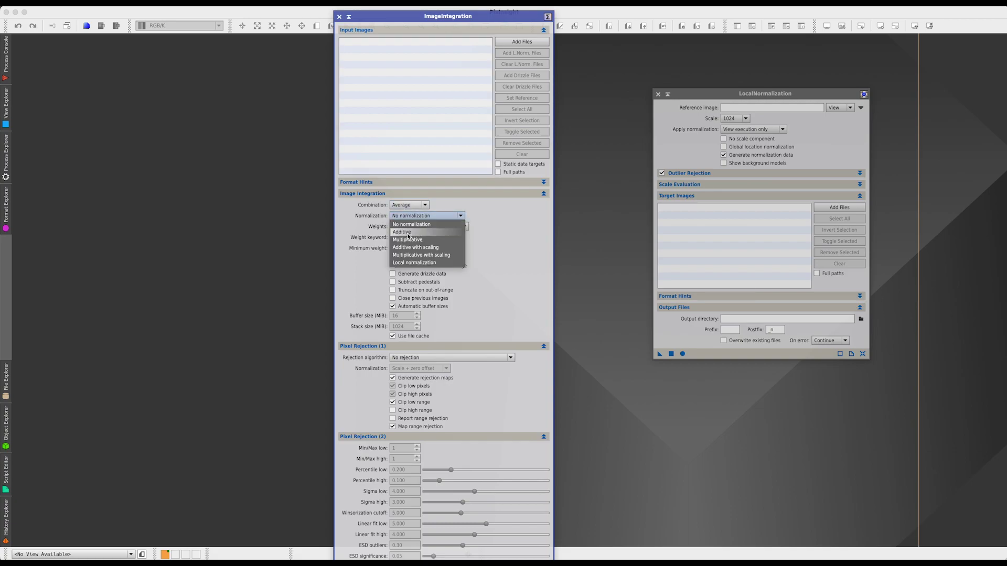
left_click(419, 246)
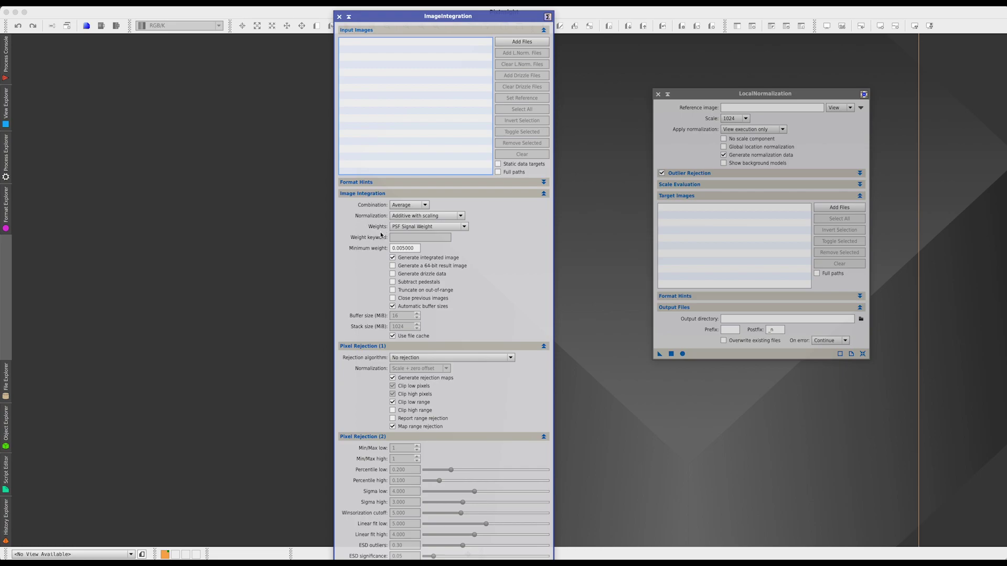
- Review the weighting options in ImageIntegration, try FITS keyword, and set the weights to Exposure time
left_click(417, 228)
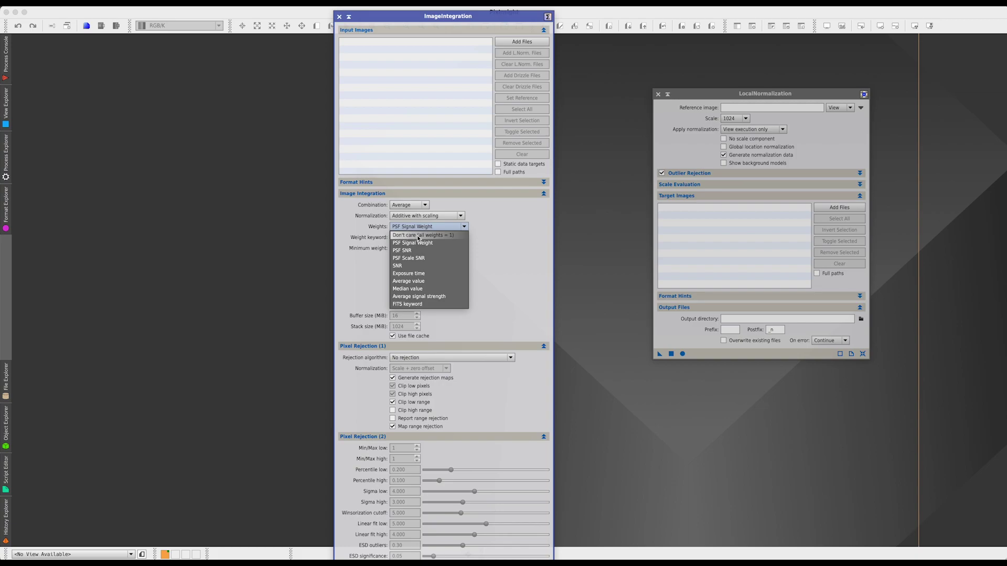
left_click(493, 243)
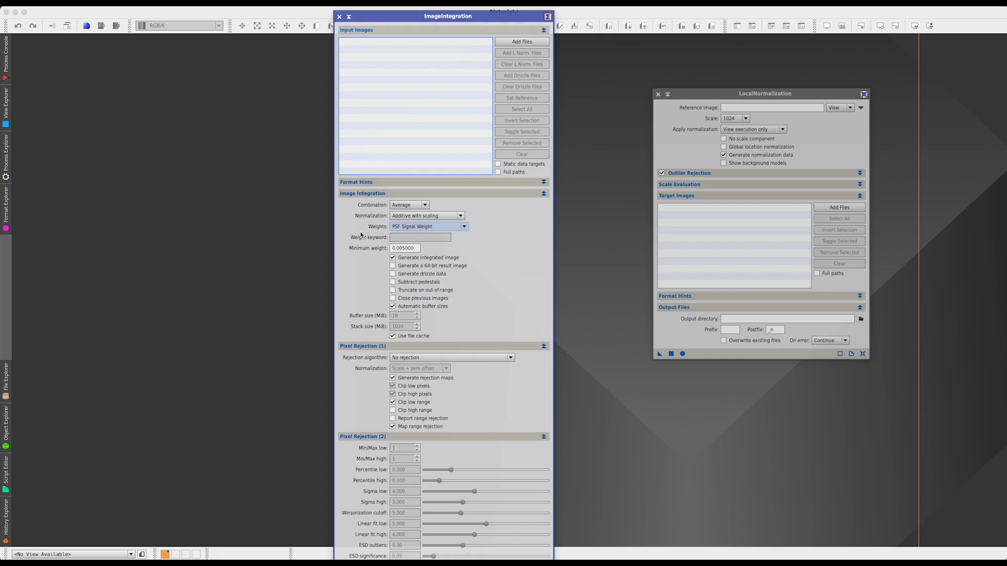
left_click(420, 228)
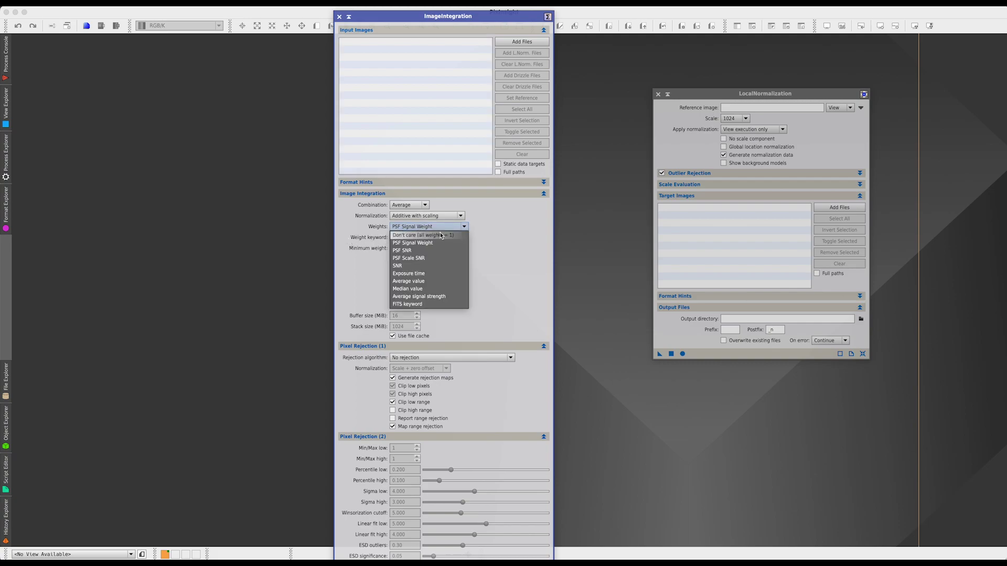
left_click(489, 269)
left_click(424, 229)
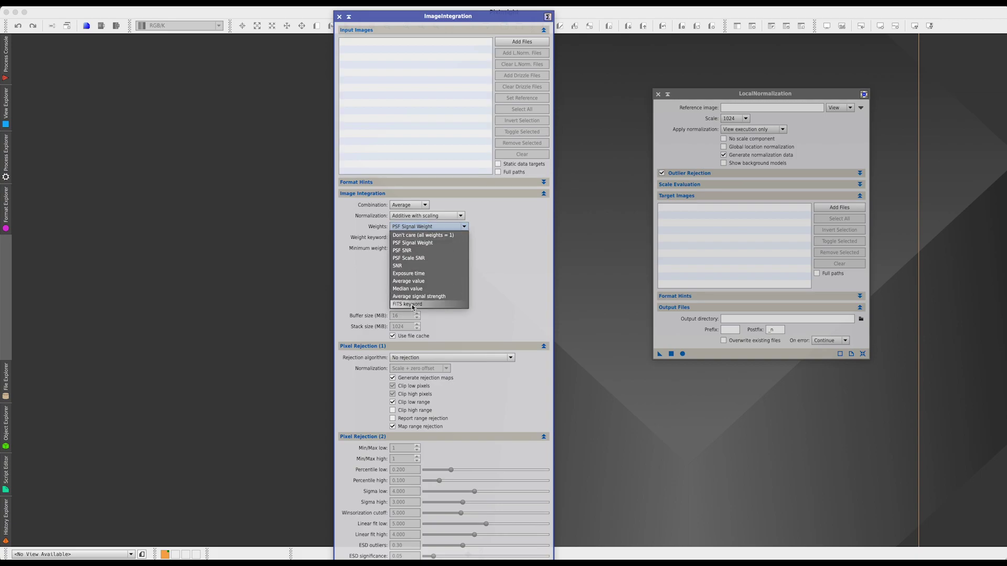
left_click(413, 306)
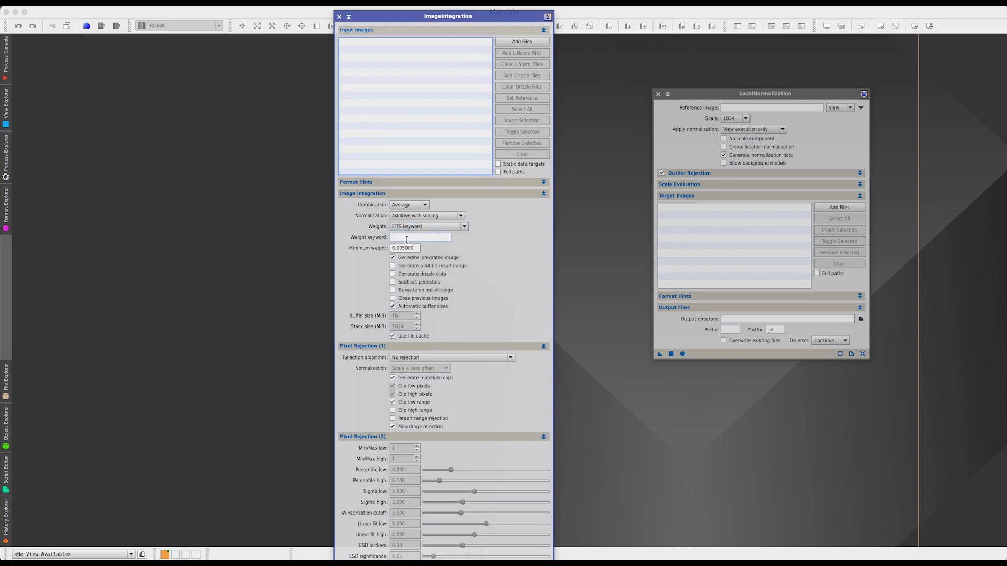
left_click(433, 227)
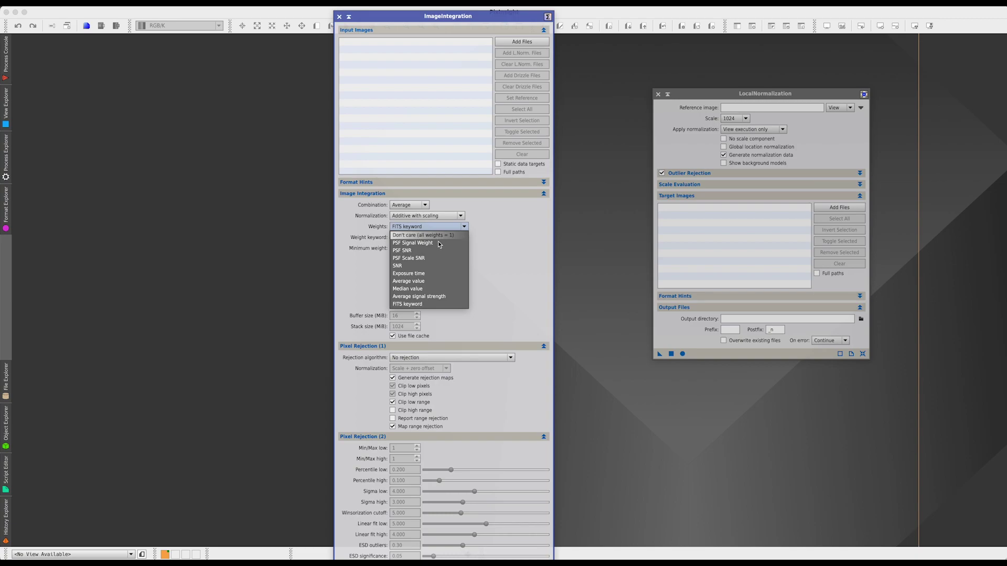
left_click(439, 273)
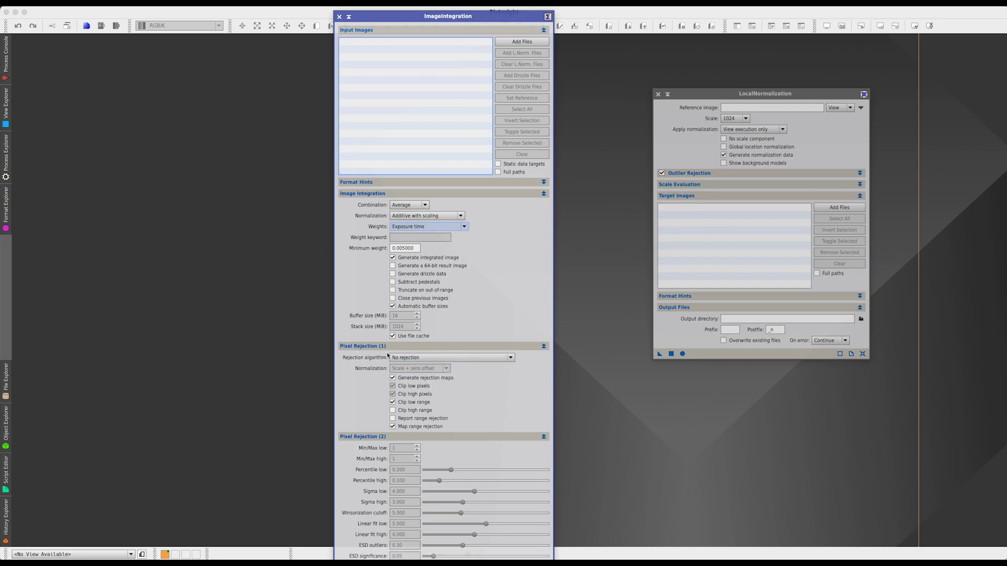
- View the available rejection algorithms in the first Pixel Rejection section of ImageIntegration
left_click(460, 360)
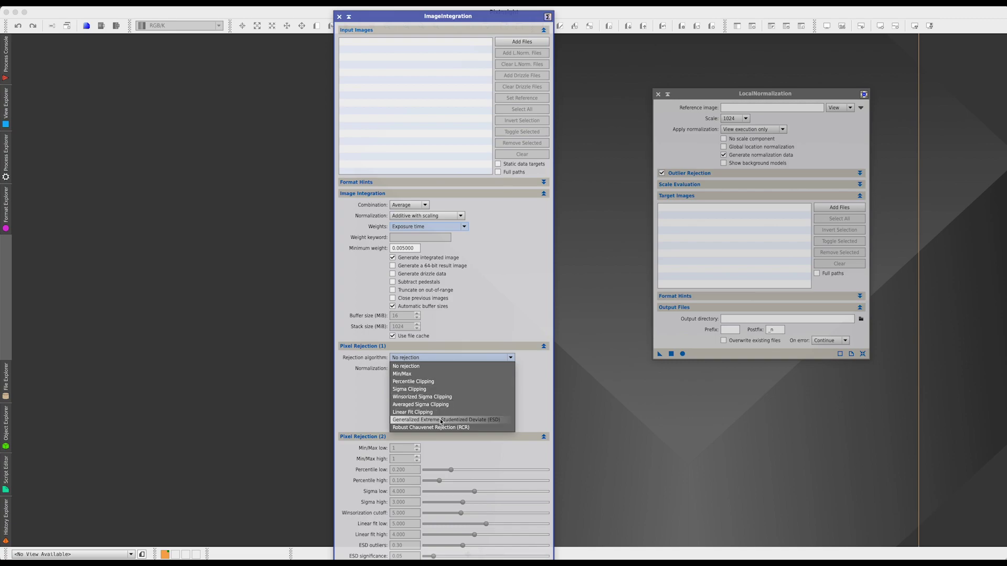
left_click(413, 413)
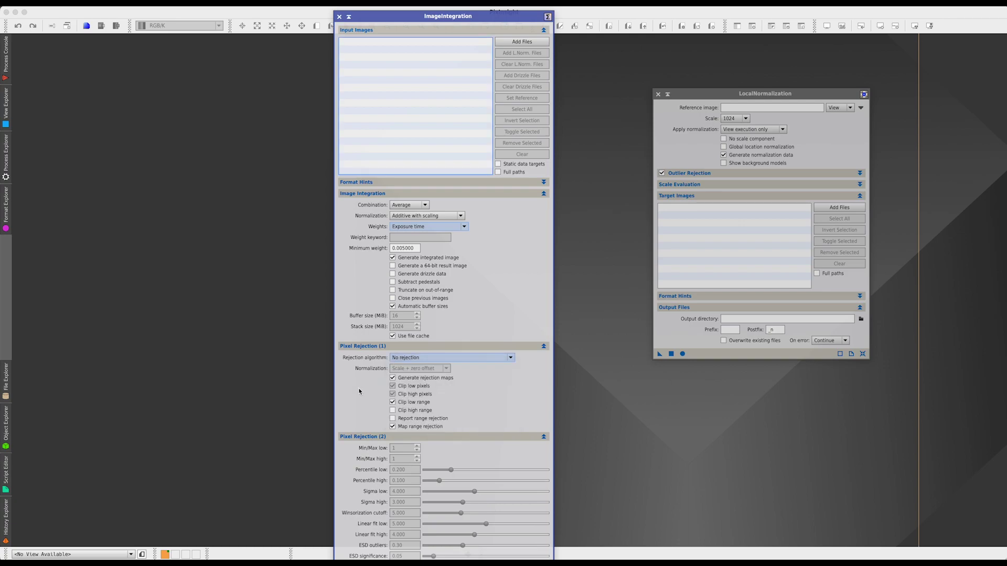
- Move the LocalNormalization window close beside the ImageIntegration window
left_click(376, 13)
left_click_drag(375, 12, 380, 7)
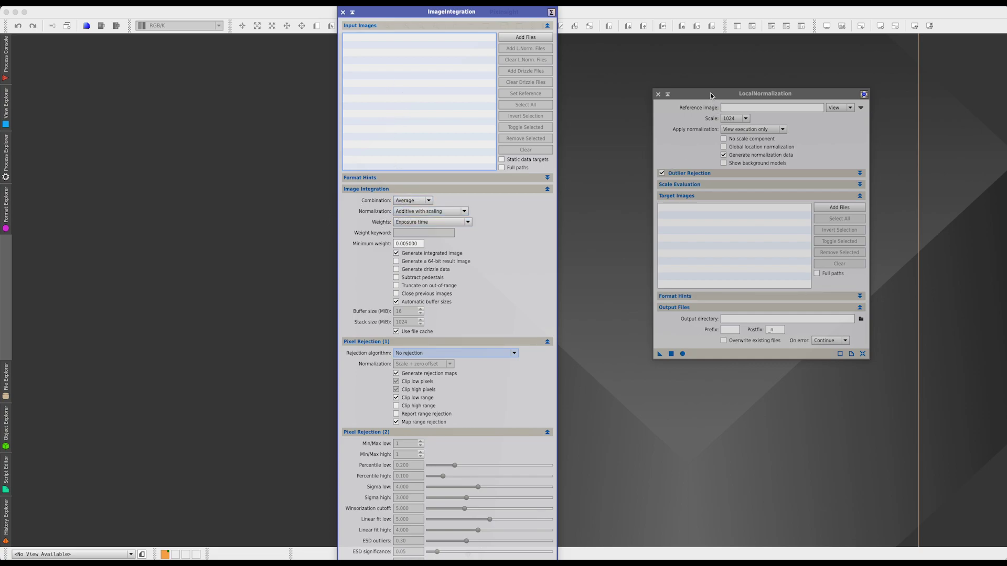
left_click_drag(712, 95, 688, 97)
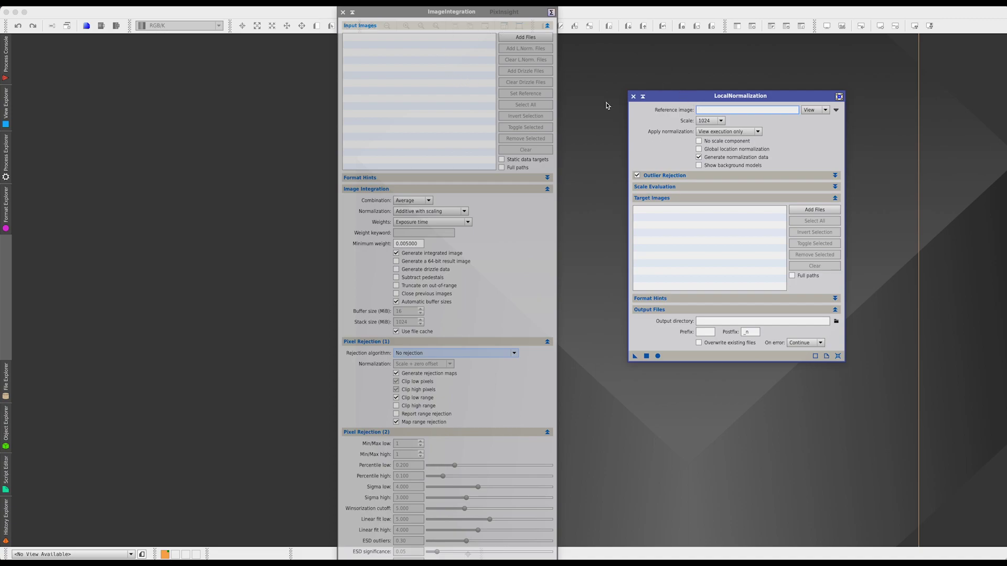
left_click_drag(675, 99, 636, 99)
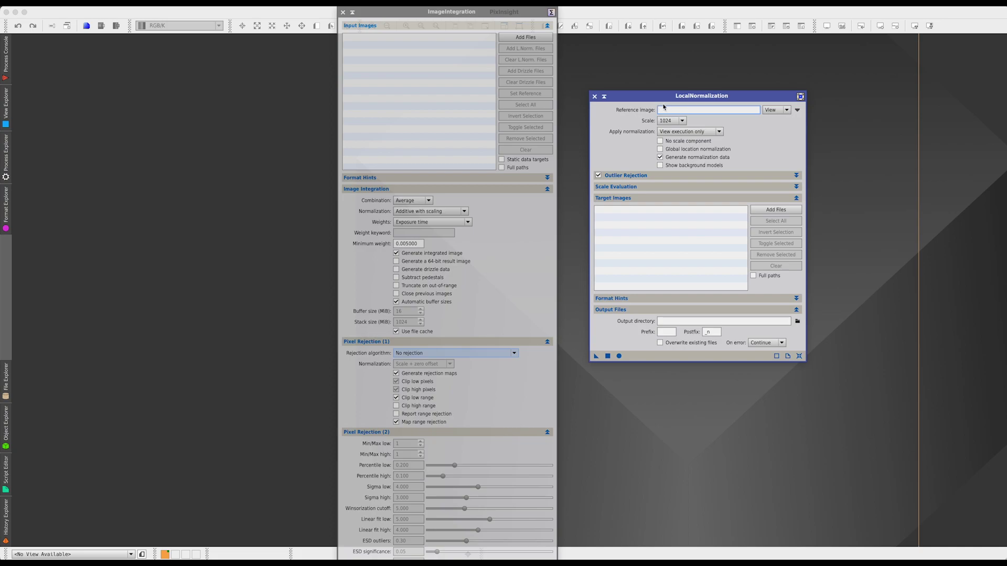
left_click(218, 5)
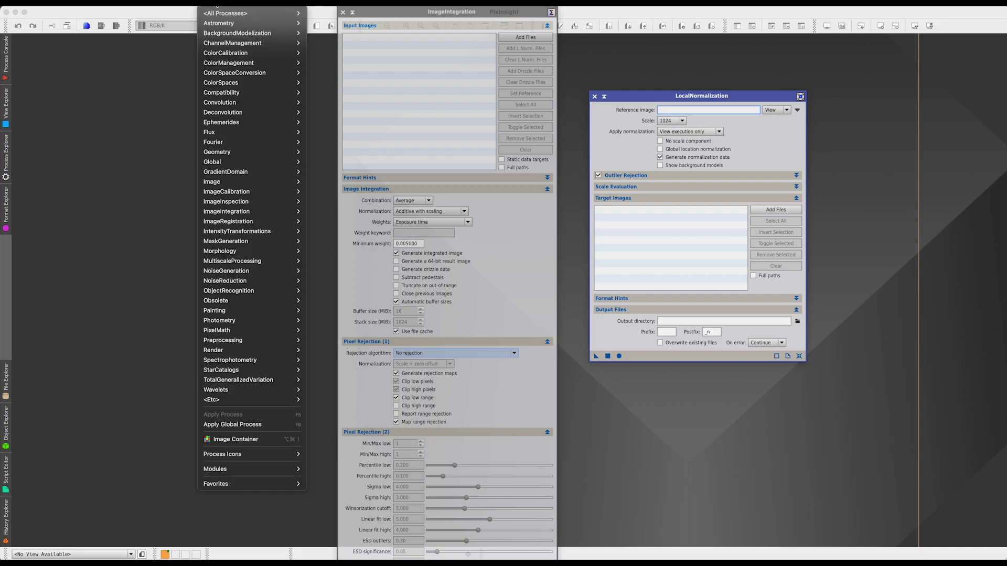
mouse_move(246, 13)
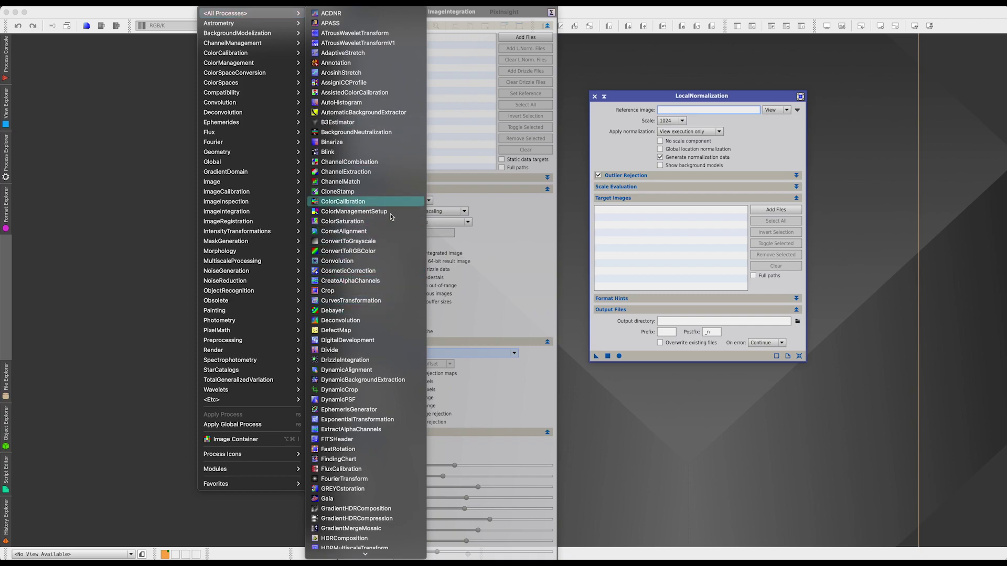
left_click(852, 217)
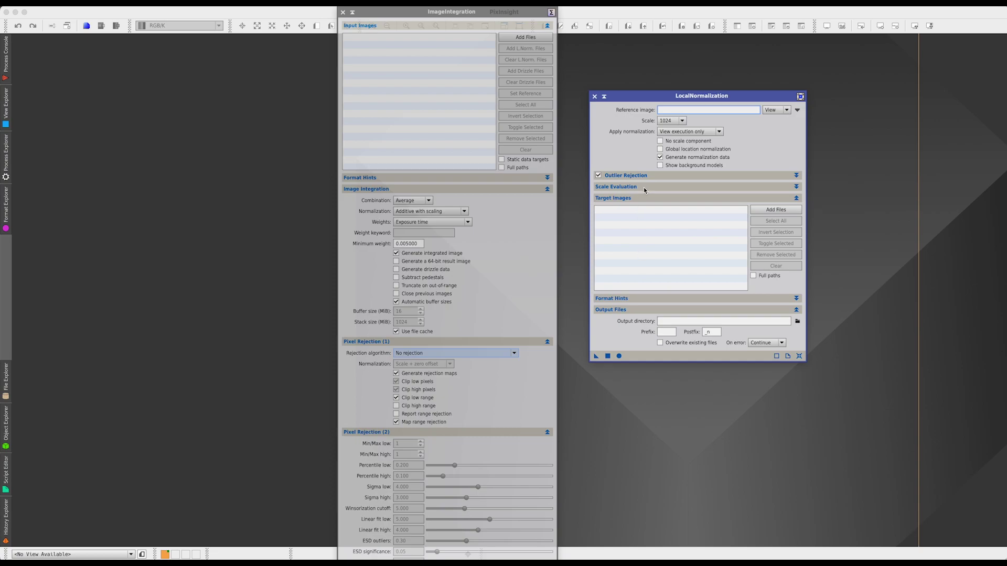
- Expand the Outlier Rejection and Scale Evaluation sections of LocalNormalization, review their settings, and move the window aside
left_click(678, 178)
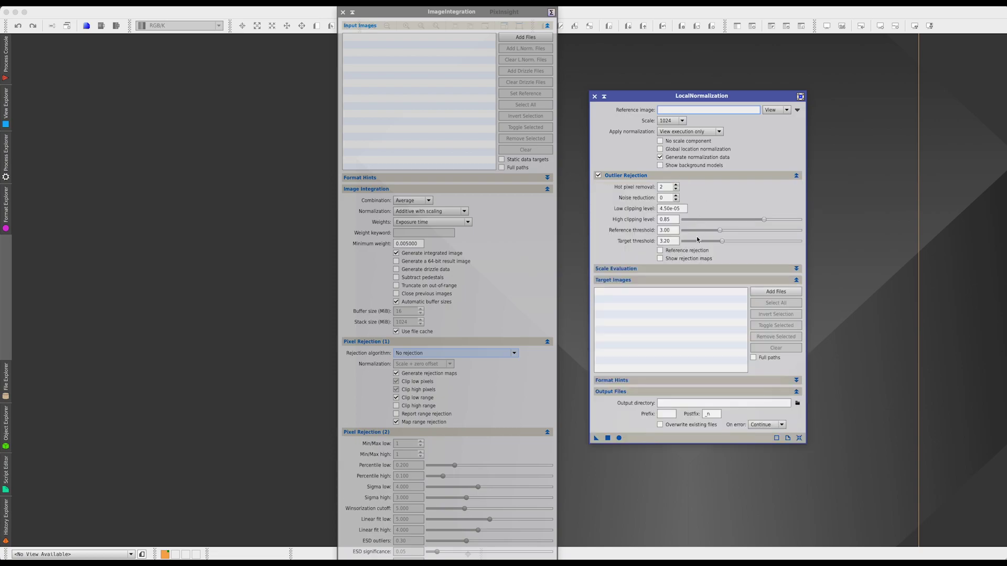
left_click(696, 270)
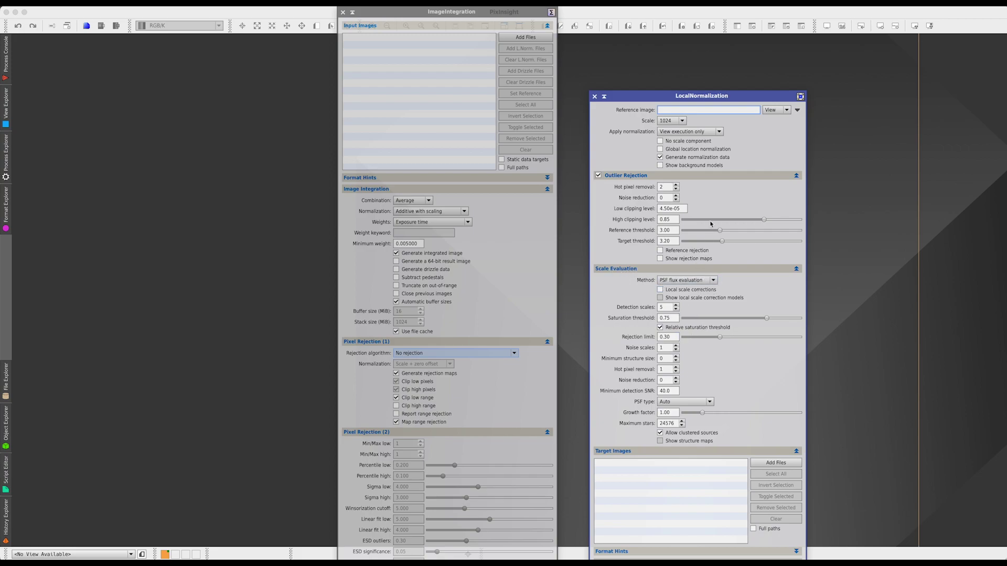
left_click_drag(741, 100, 747, 54)
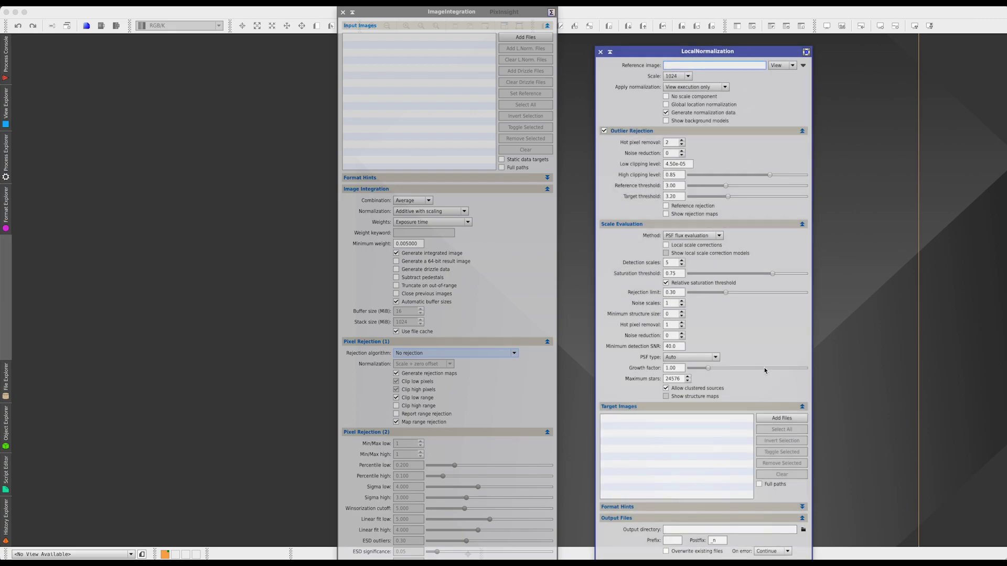
mouse_move(765, 371)
left_click_drag(676, 52, 818, 31)
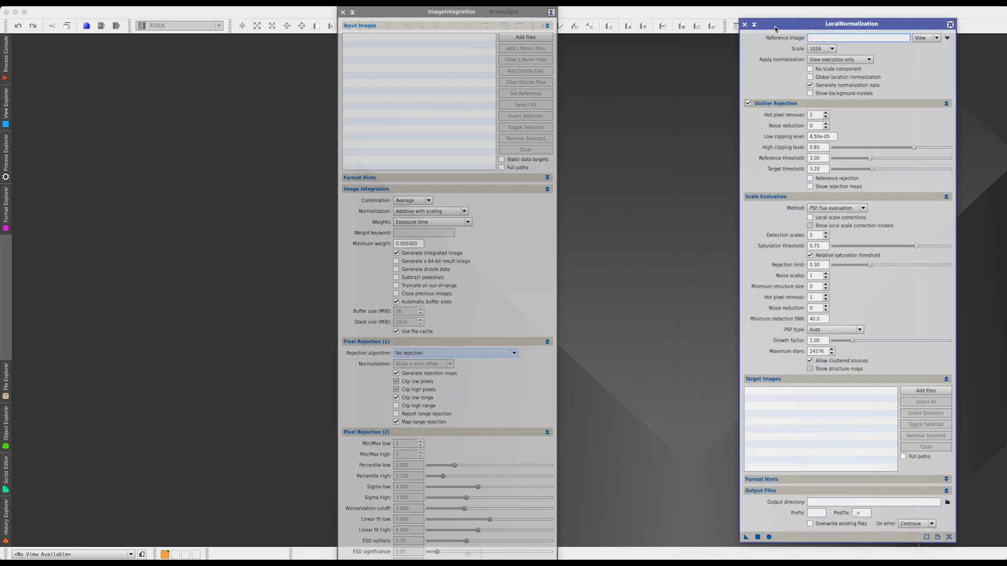
- Bring the ImageIntegration window to the front, move it aside, and close it
left_click(357, 251)
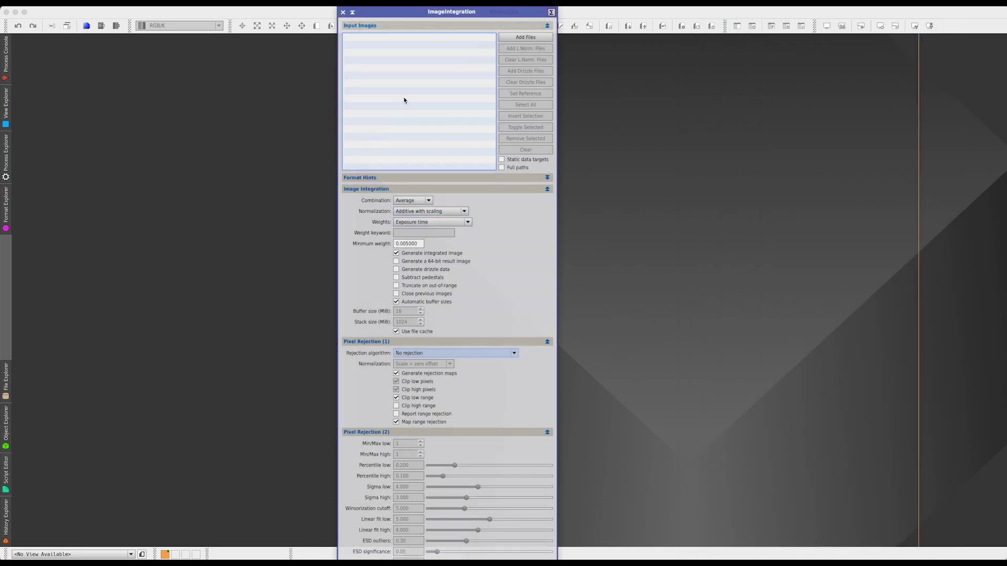
left_click_drag(398, 14, 464, 15)
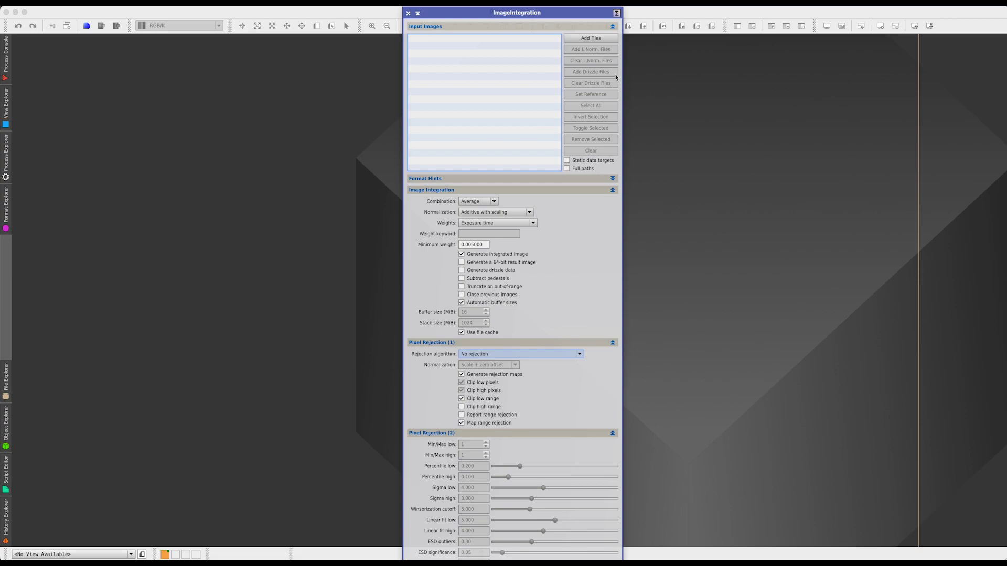
left_click_drag(558, 18, 603, 15)
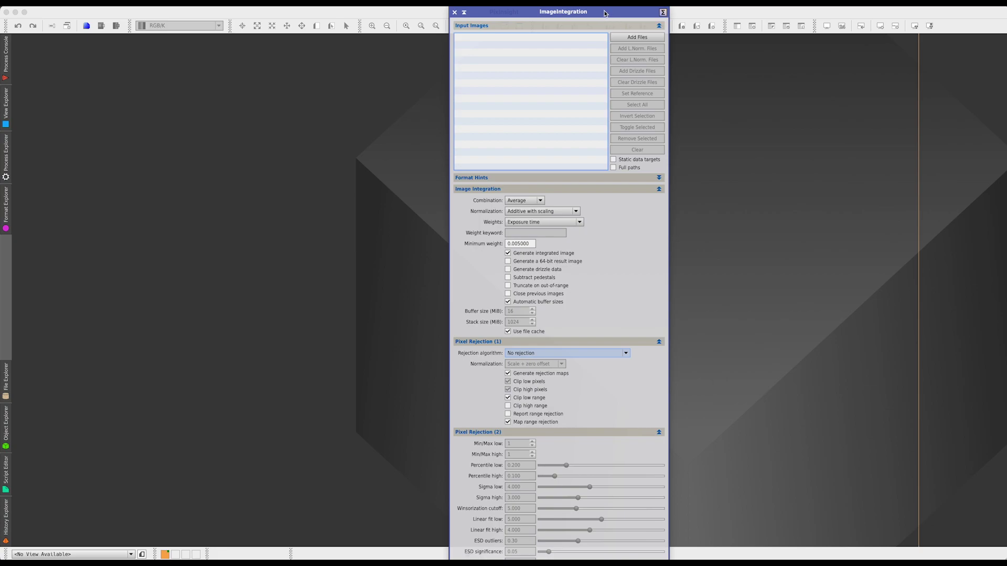
left_click_drag(496, 12, 716, 10)
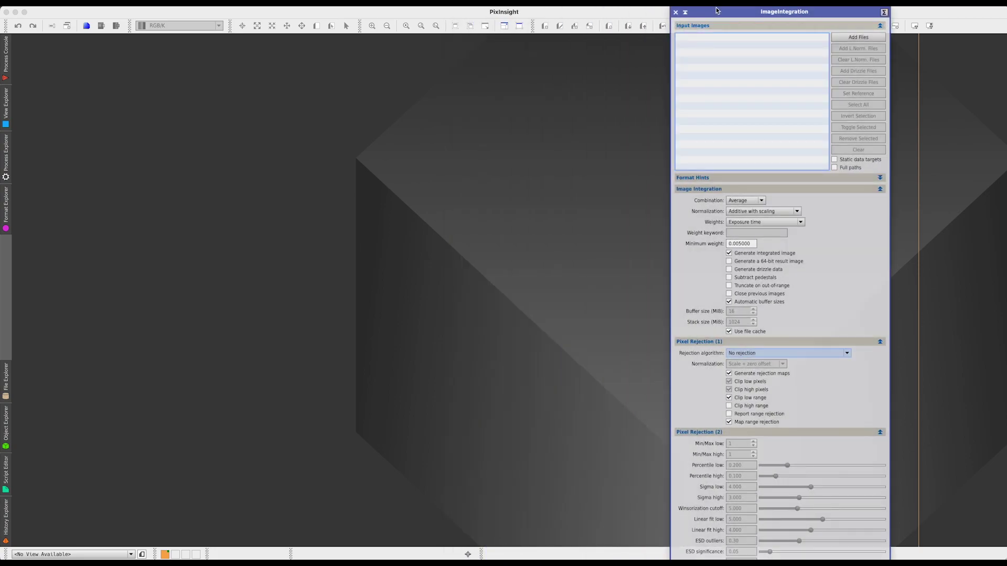
left_click(676, 12)
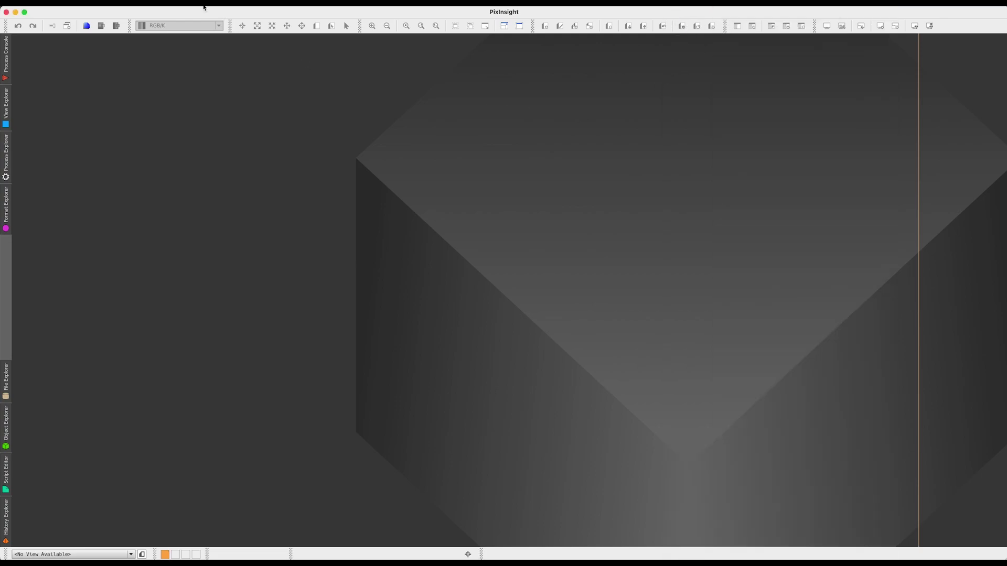
- Launch the NormalizeScaleGradient script from the Batch Processing scripts
left_click(318, 24)
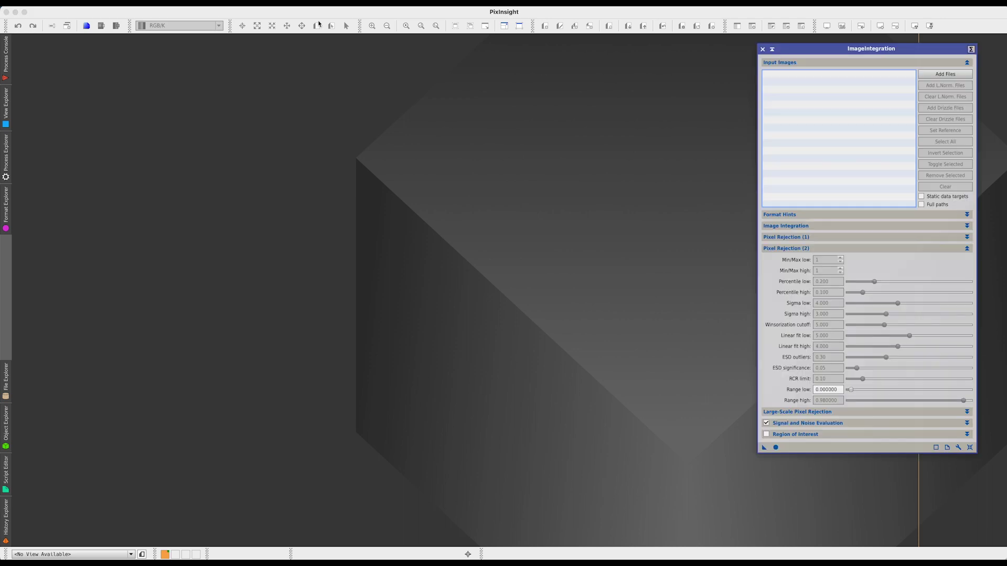
left_click(244, 6)
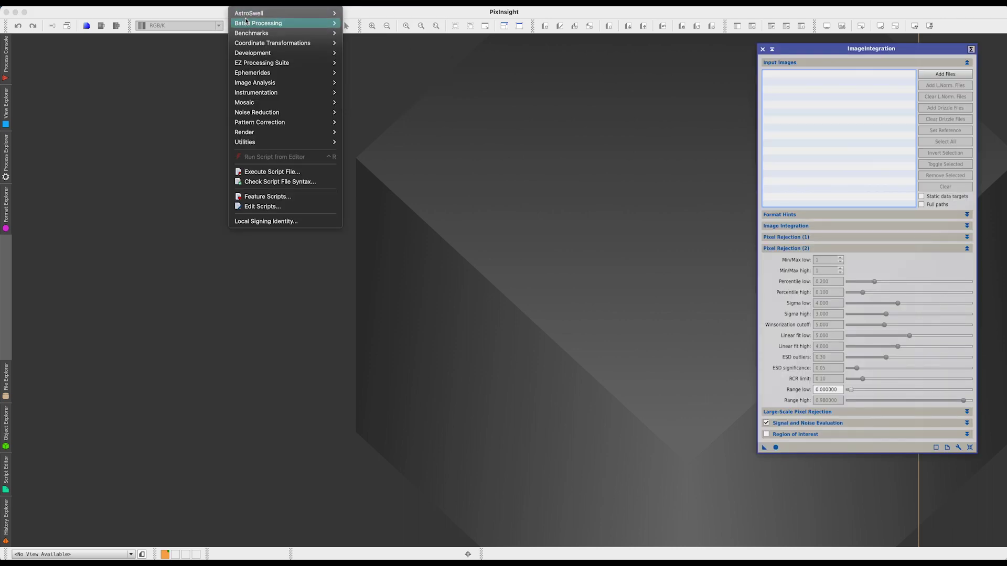
mouse_move(250, 25)
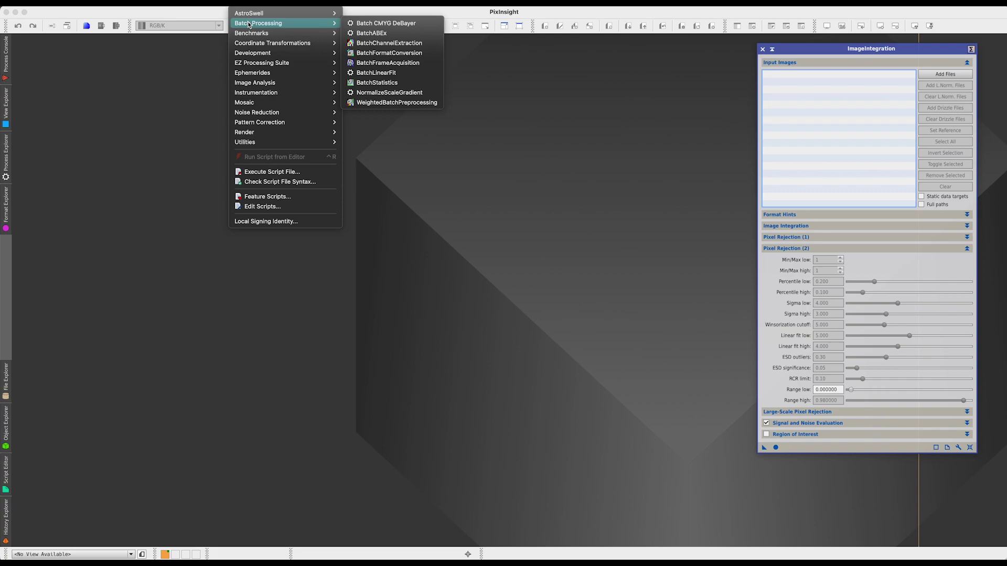
left_click(391, 93)
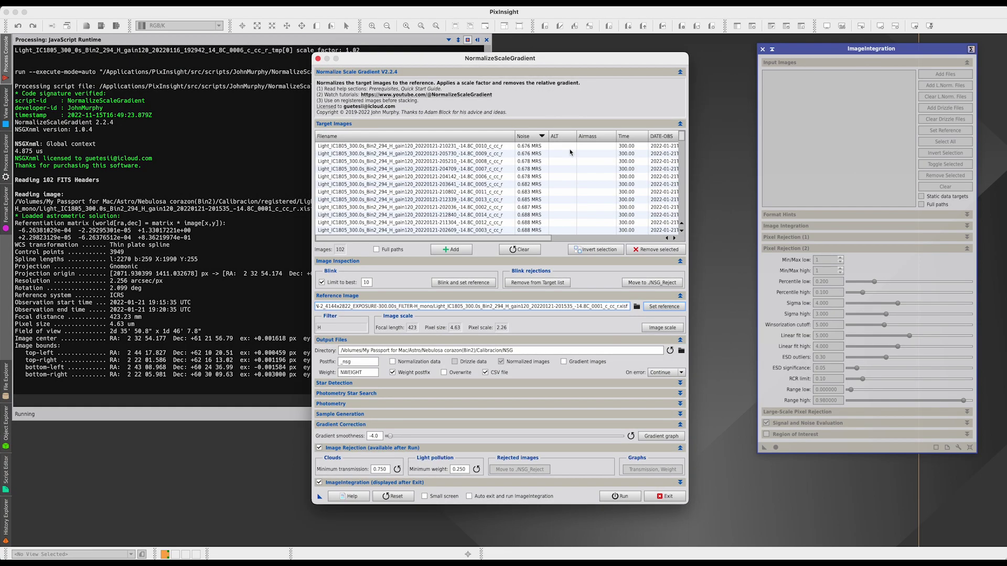
- Reset NormalizeScaleGradient to its default settings and reposition its window
left_click_drag(534, 60, 509, 51)
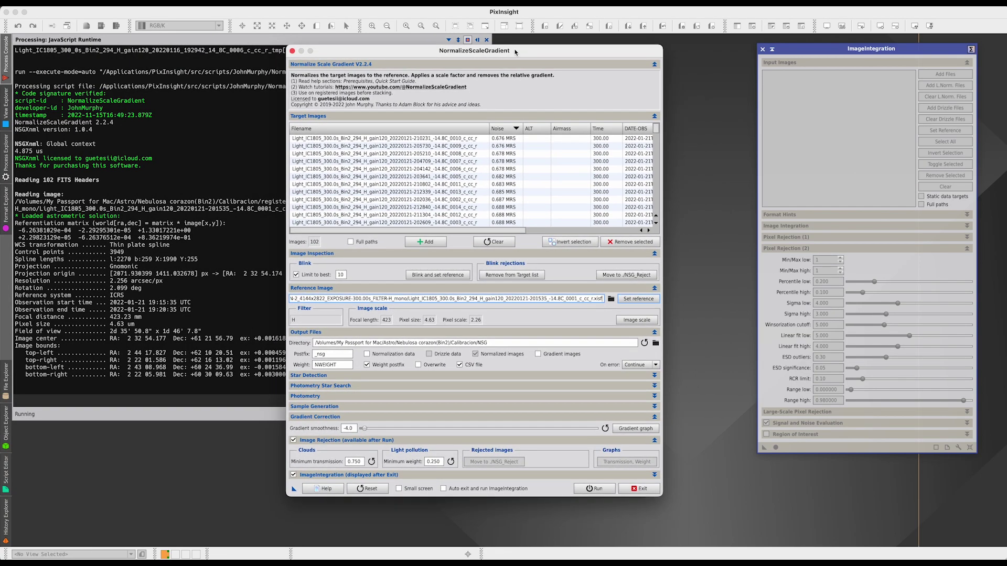
left_click(368, 489)
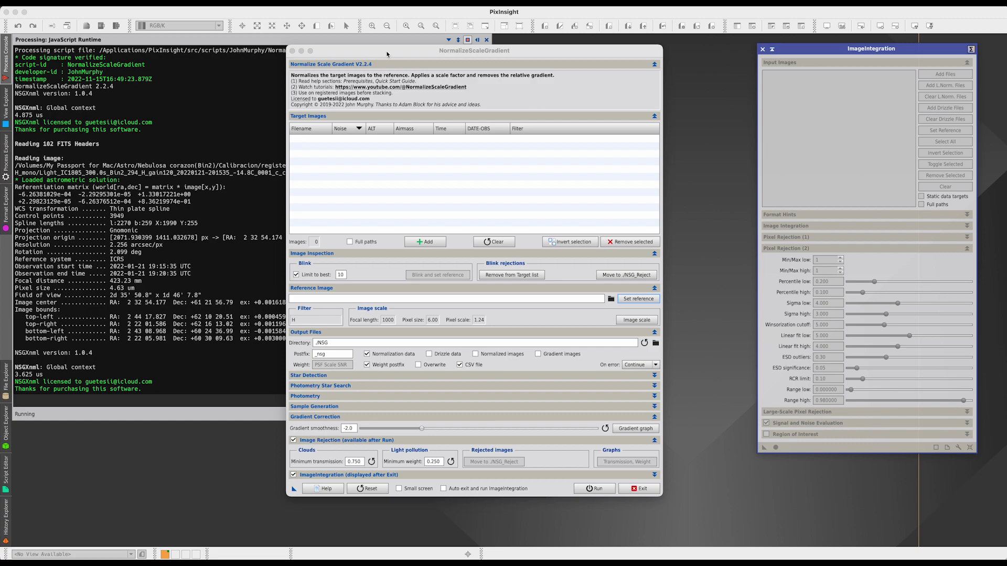
left_click_drag(387, 54, 356, 32)
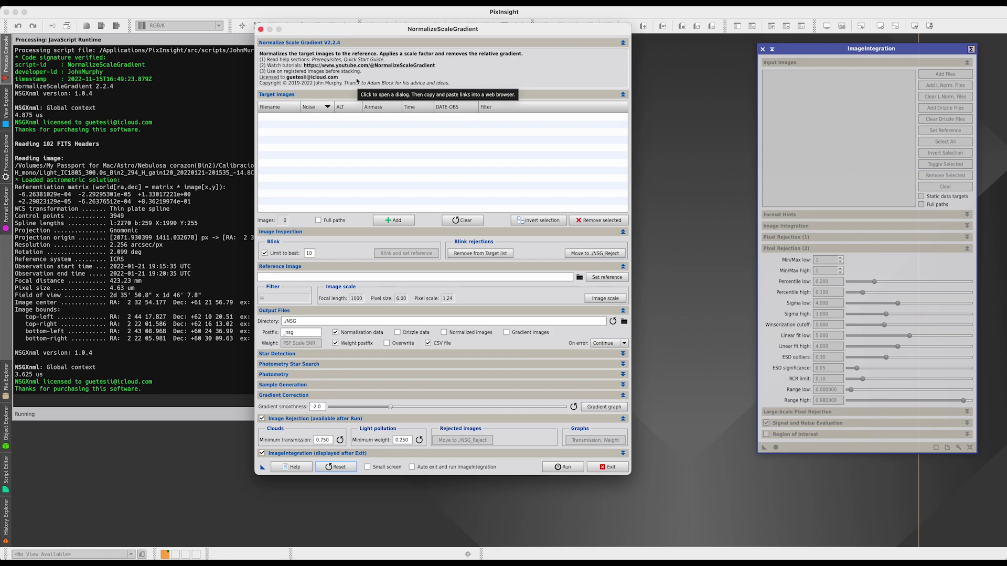
- Start adding target images and browse to the FILTER-H_mono folder under Astro, Nebulosa corazon(Bin2), Calibracion, registered
left_click(396, 225)
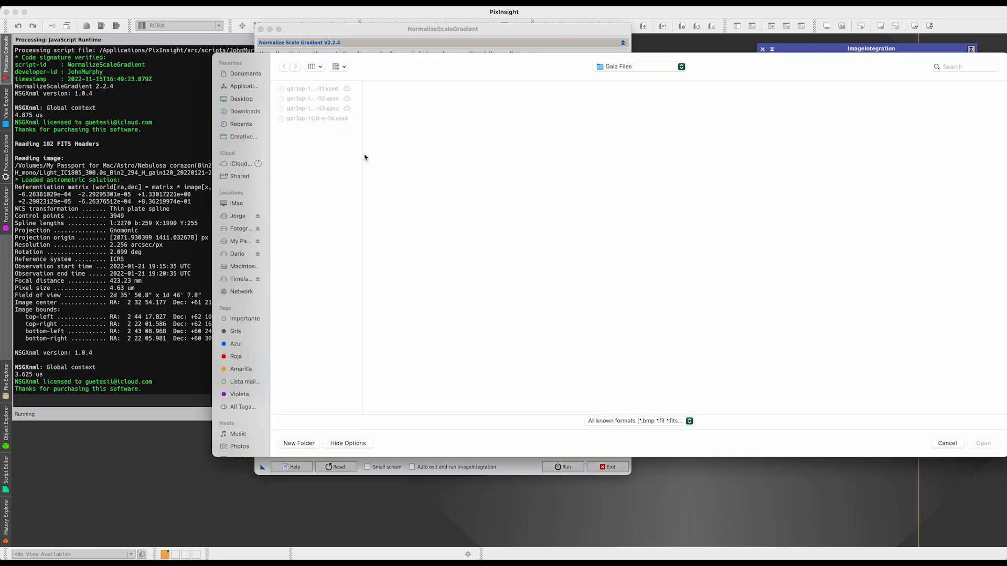
left_click(614, 68)
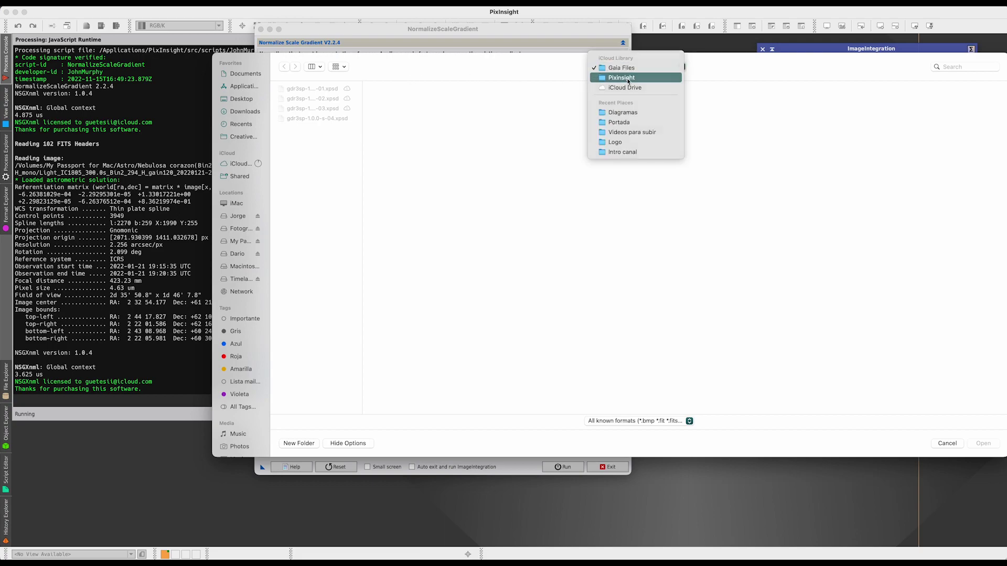
left_click(616, 76)
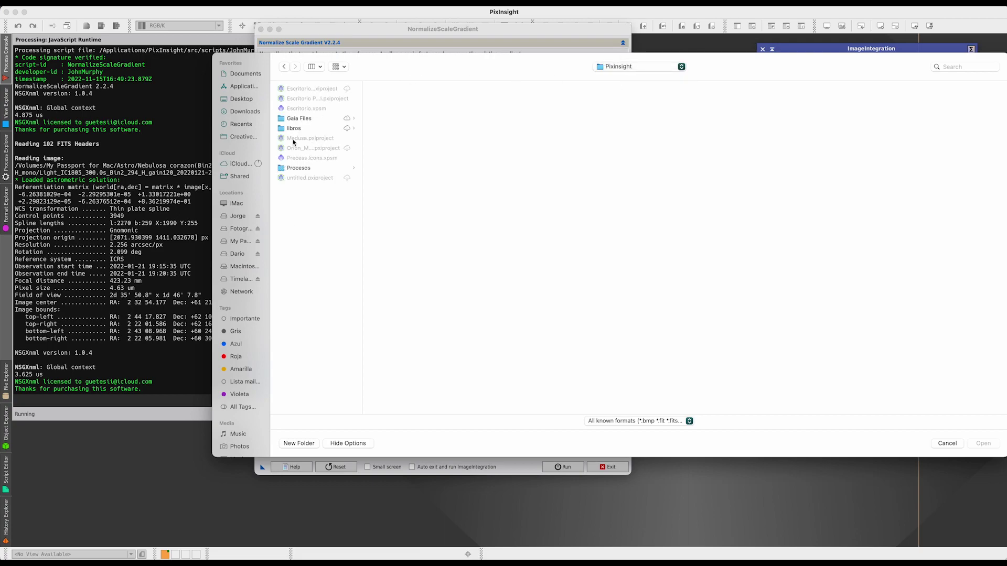
left_click(240, 241)
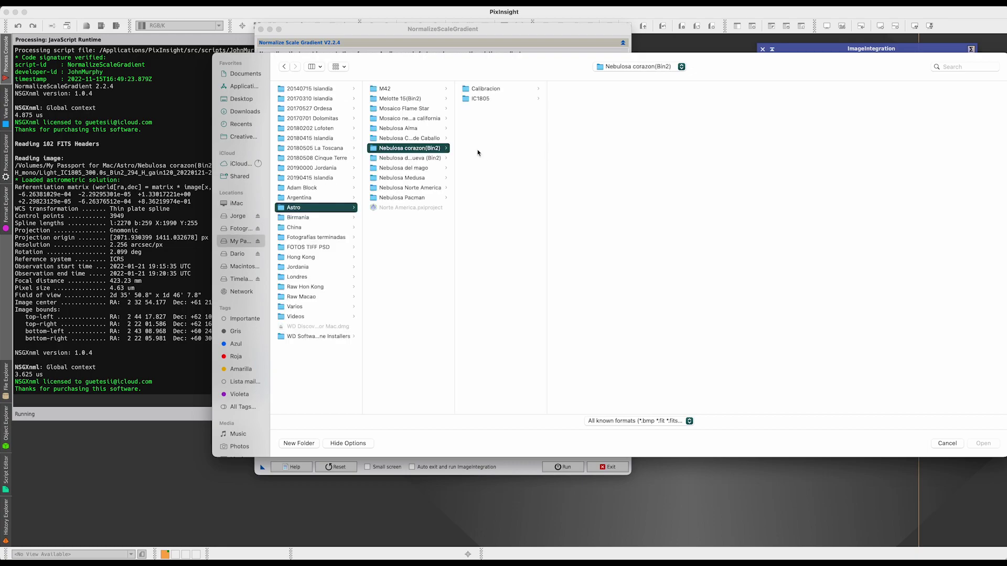
left_click(492, 93)
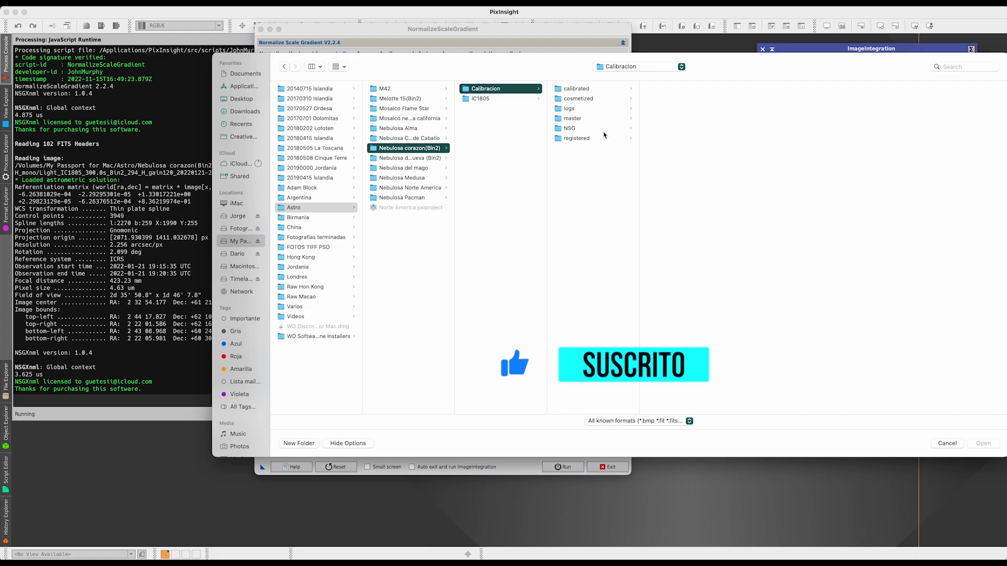
left_click(585, 139)
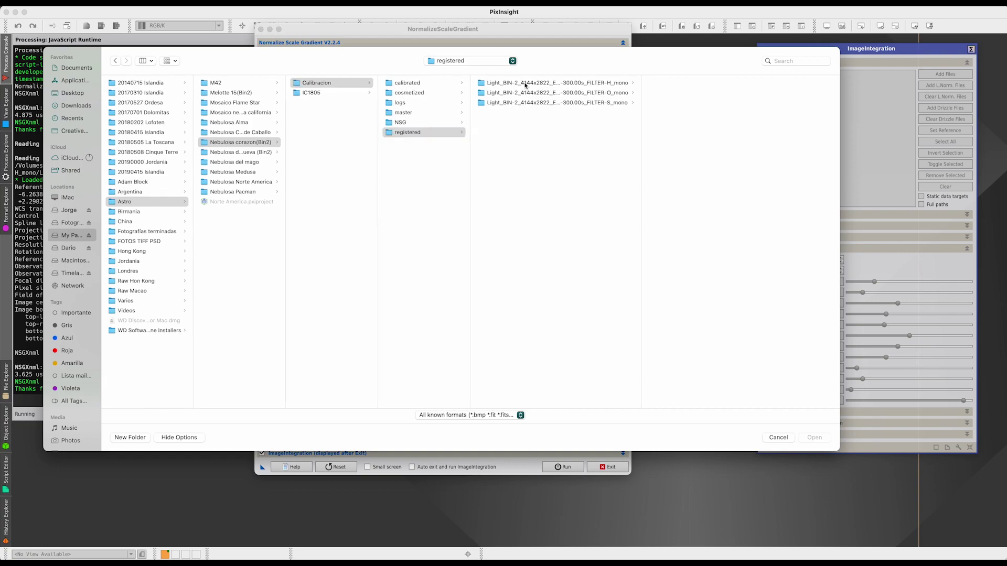
left_click(525, 85)
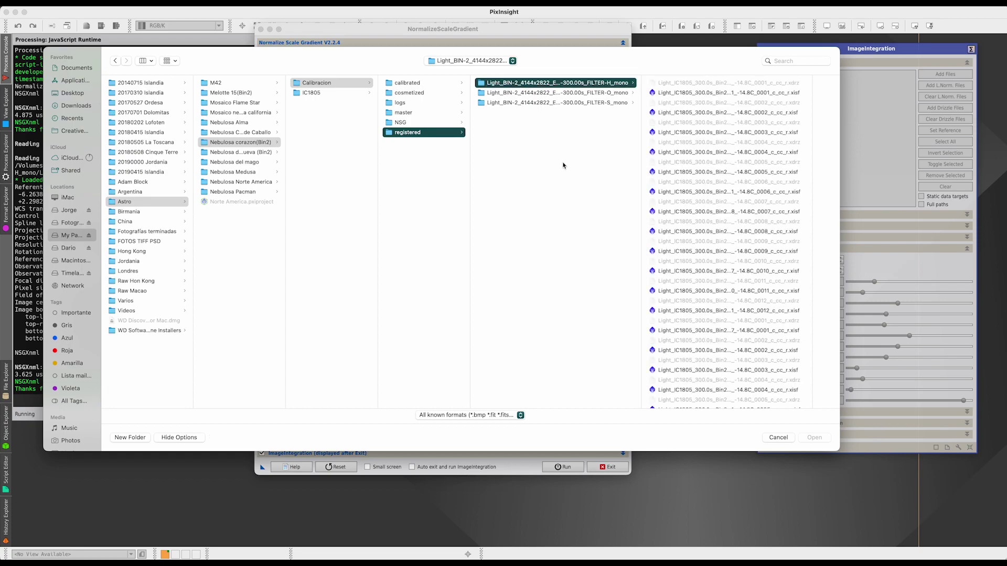
left_click(701, 95)
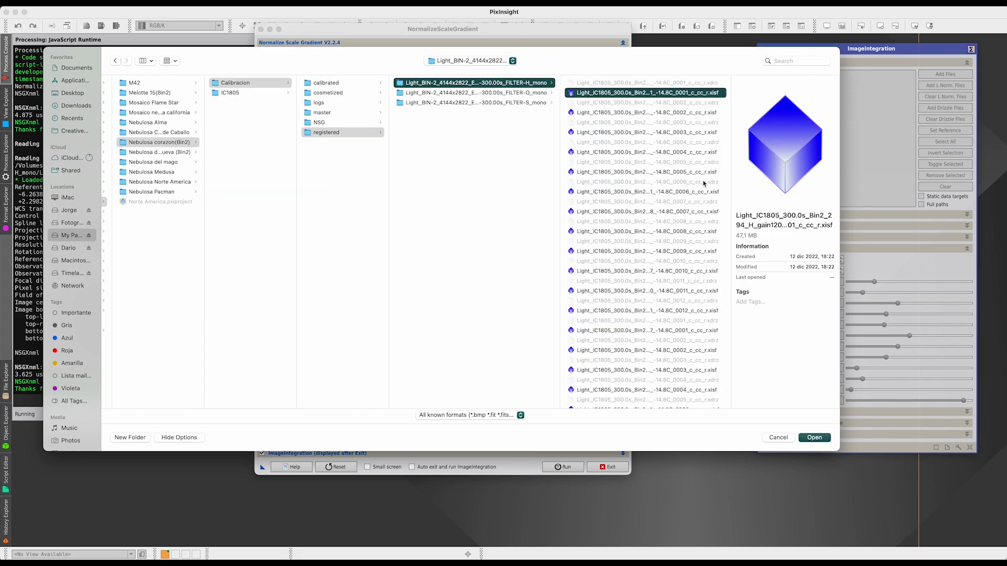
scroll(641, 275, "down", 10)
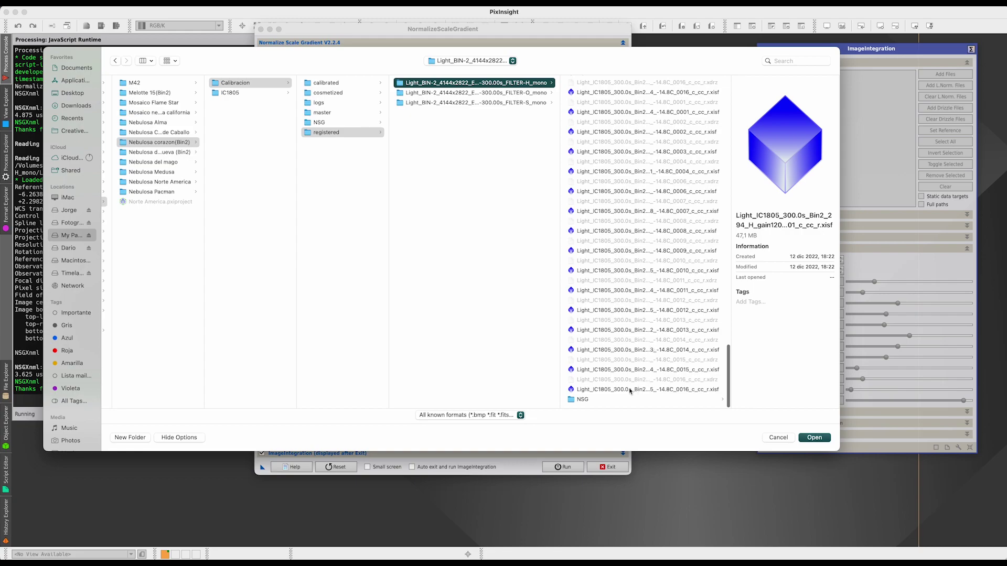
left_click(609, 390, "shift")
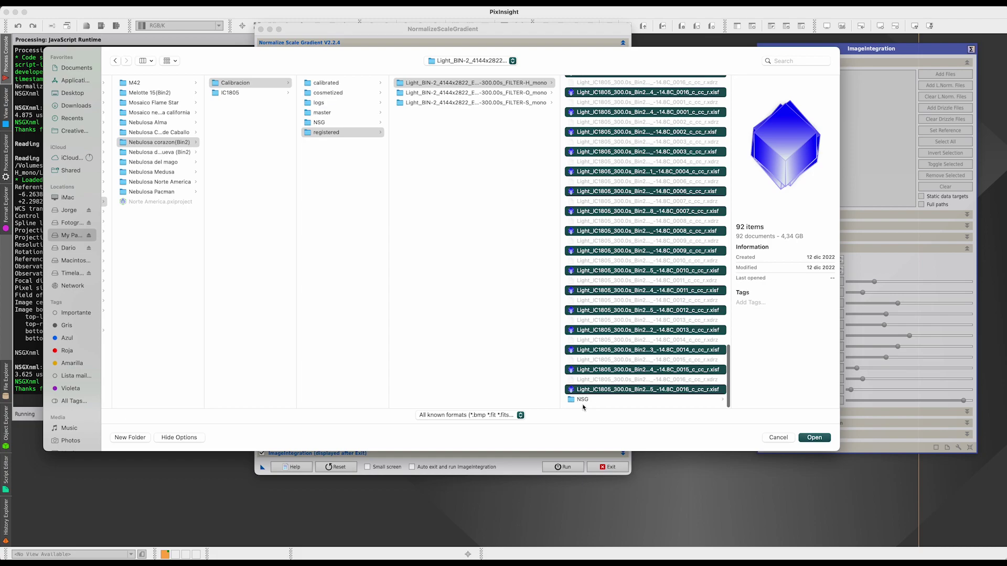
left_click(579, 400)
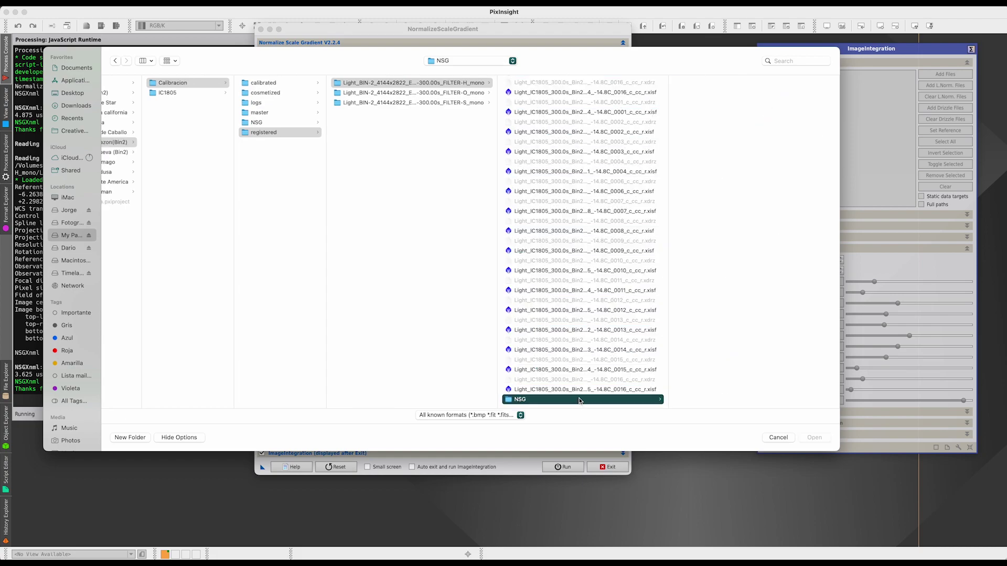
- Add every XISF light frame in the FILTER-H_mono folder to the NormalizeScaleGradient target images
left_click(558, 391)
scroll(569, 320, "up", 5)
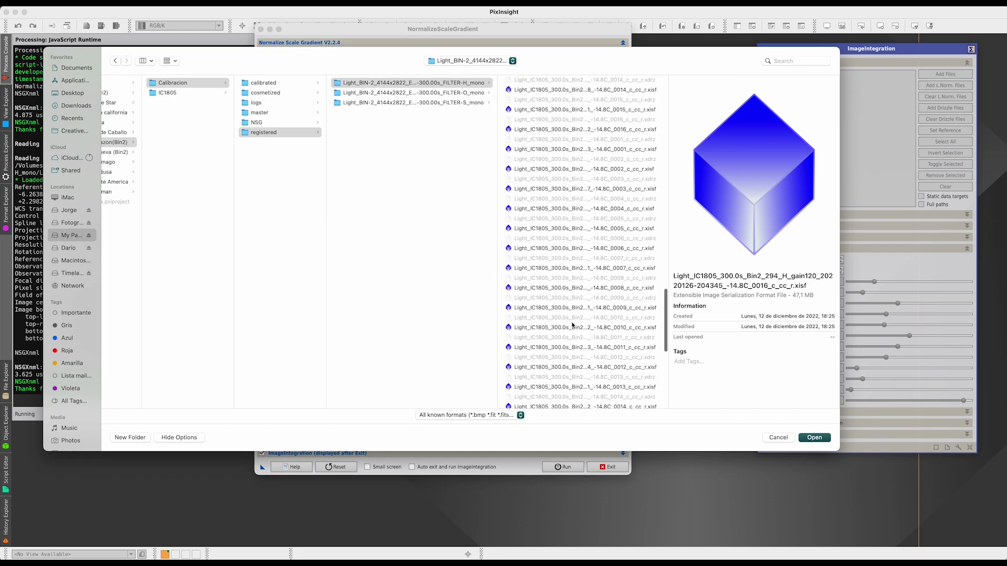
scroll(572, 325, "up", 15)
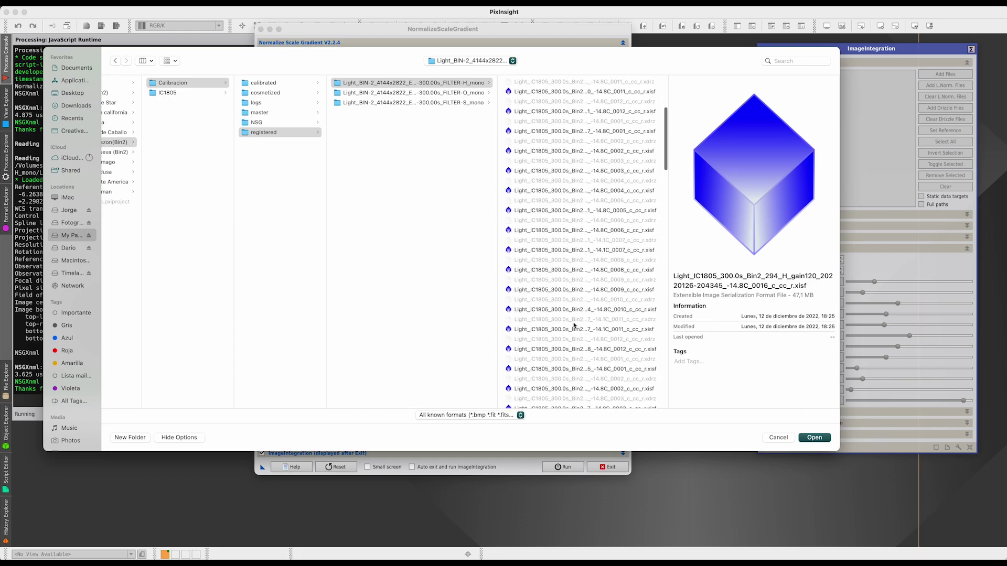
scroll(574, 325, "up", 10)
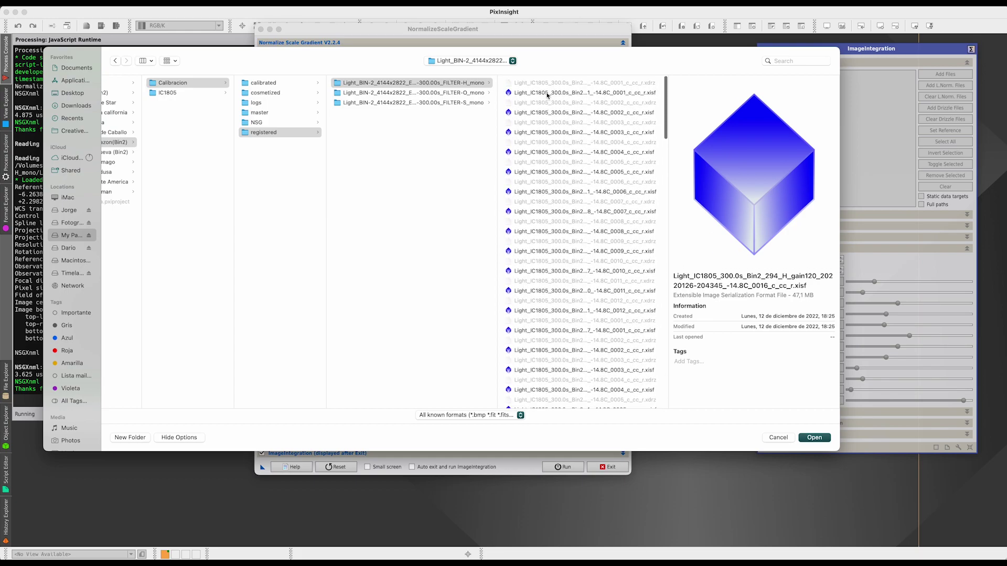
left_click(547, 95, "shift")
left_click(815, 437)
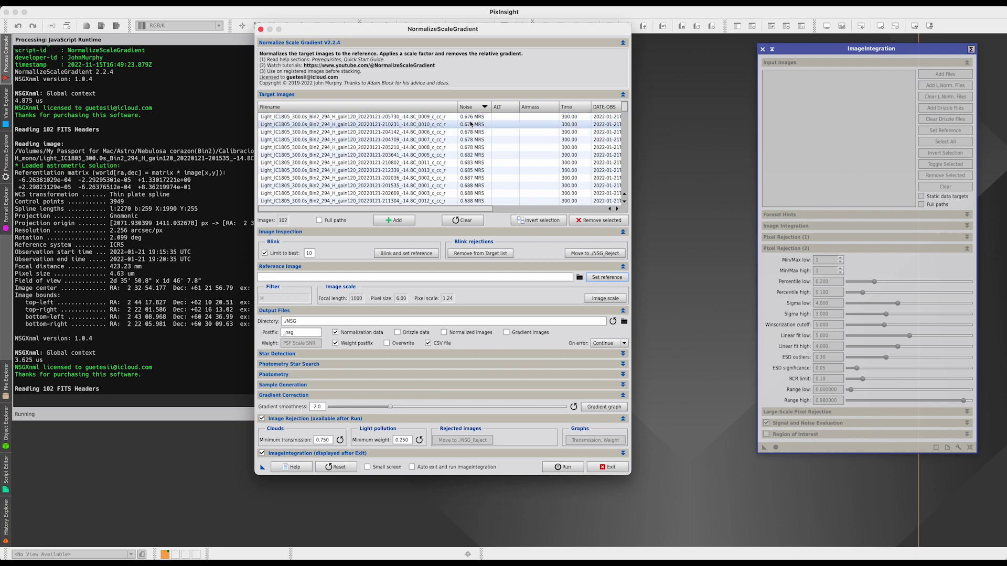
mouse_move(470, 122)
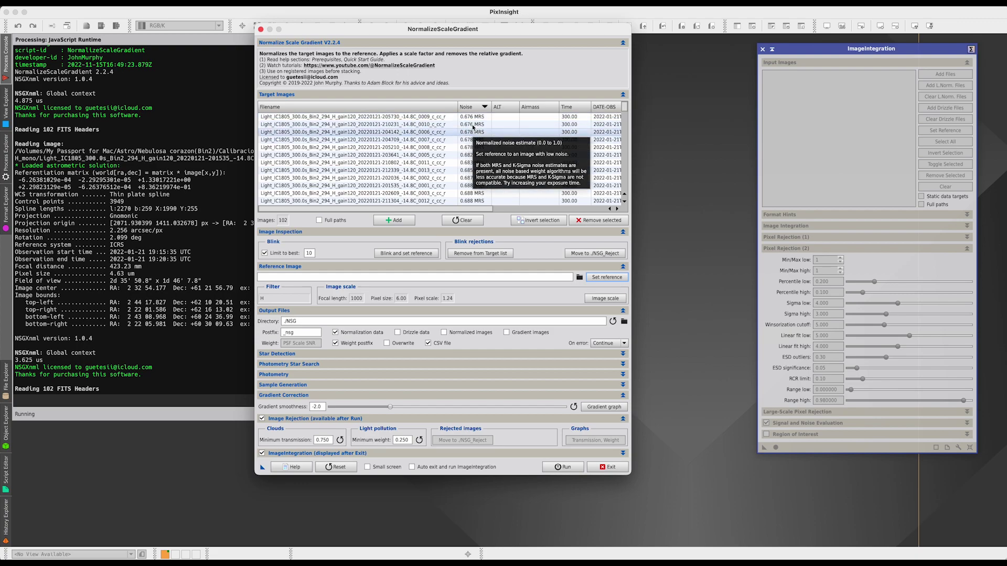
- Examine the noise estimates, exposure times and observation dates of the NormalizeScaleGradient target images
scroll(473, 118, "down", 15)
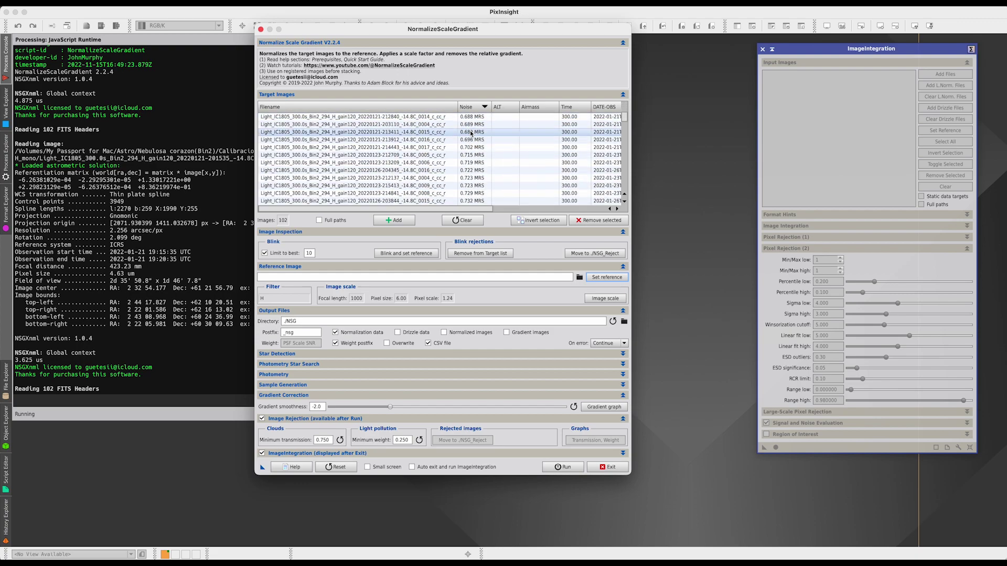
scroll(471, 133, "down", 5)
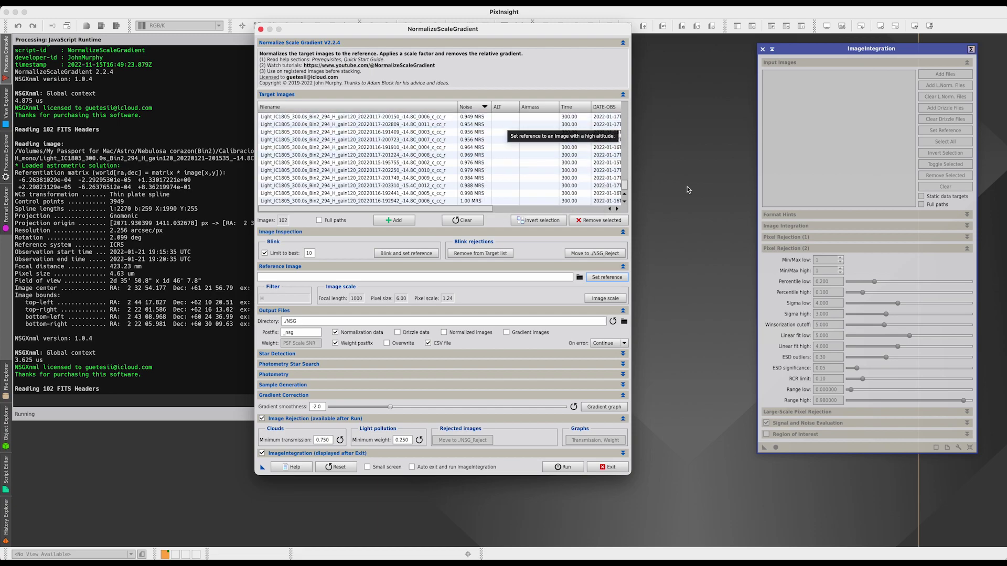
scroll(488, 124, "right", 5)
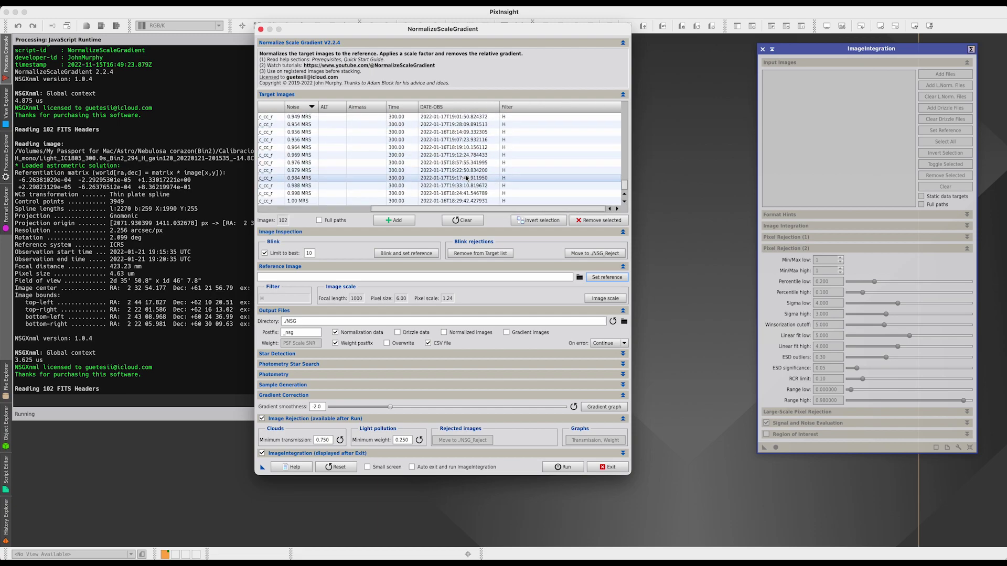
scroll(437, 143, "left", 4)
scroll(437, 144, "left", 3)
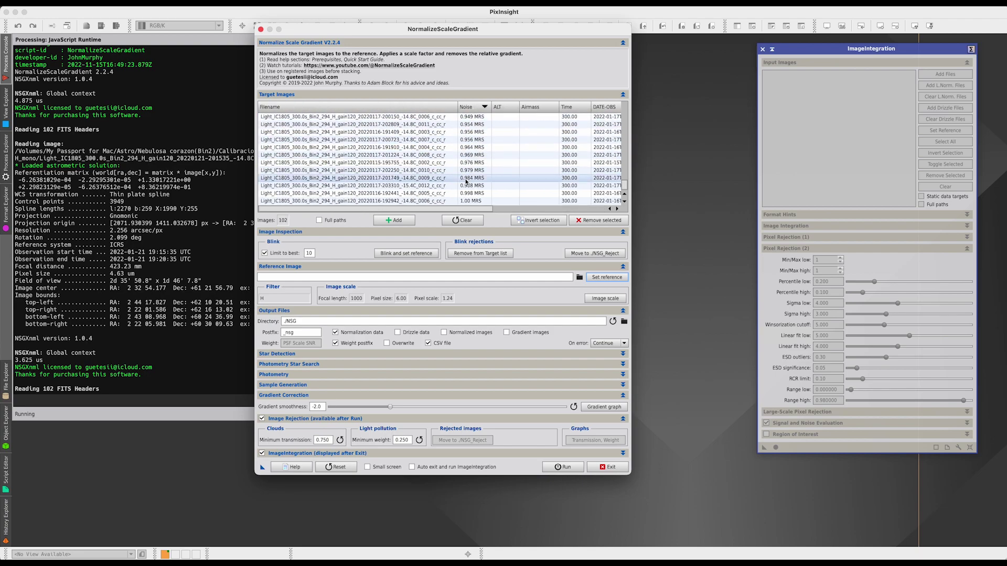
scroll(474, 163, "up", 20)
scroll(476, 171, "up", 1)
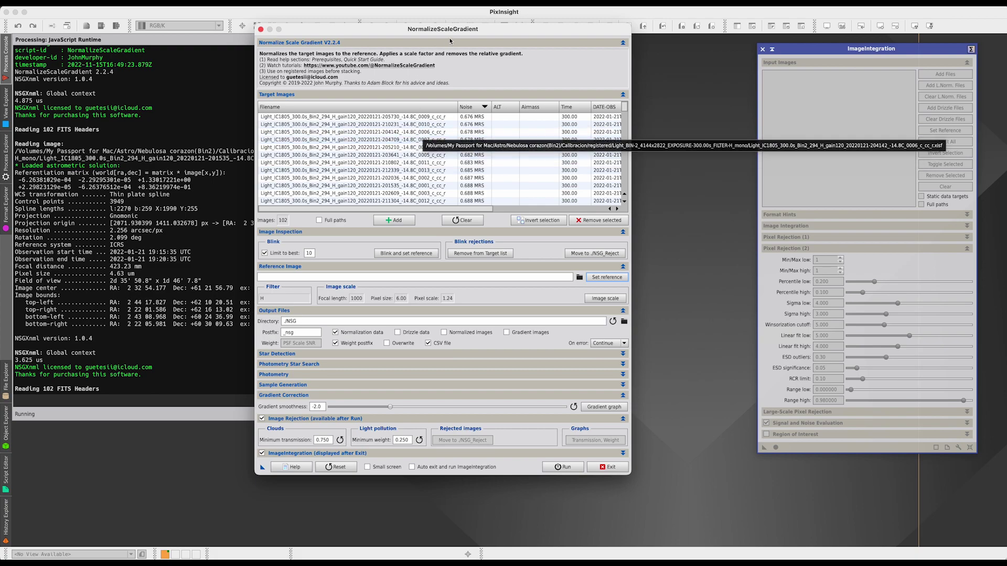
- Exit the NormalizeScaleGradient script and open the Blink process with its window beside the free workspace area
left_click_drag(461, 30, 279, 33)
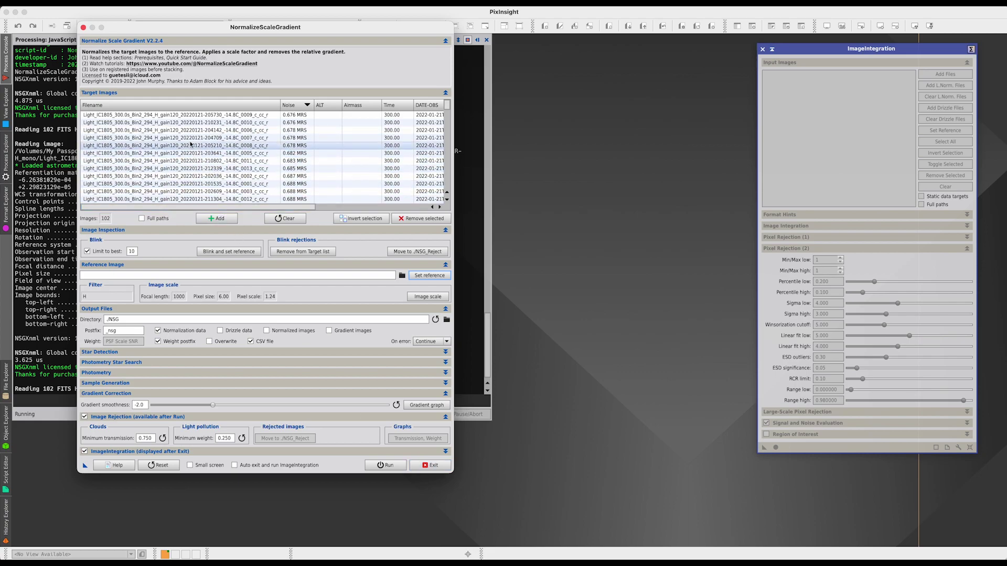
left_click(428, 466)
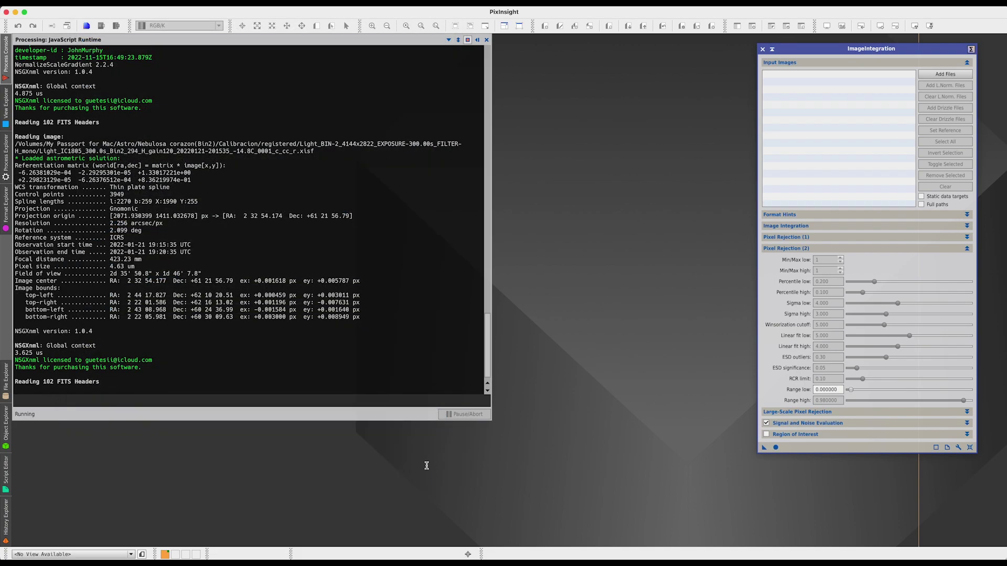
left_click(216, 7)
mouse_move(238, 14)
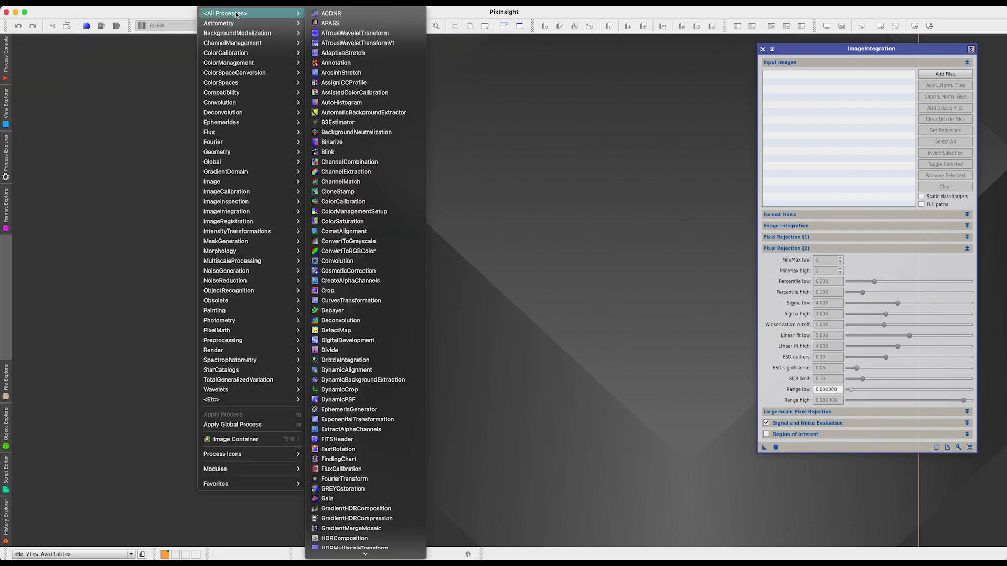
left_click(336, 153)
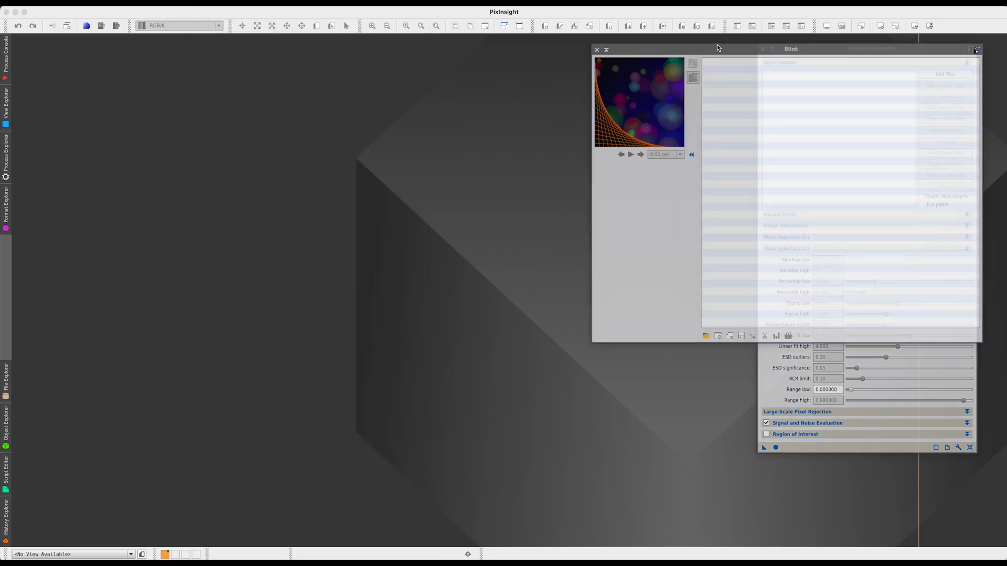
left_click_drag(716, 45, 642, 60)
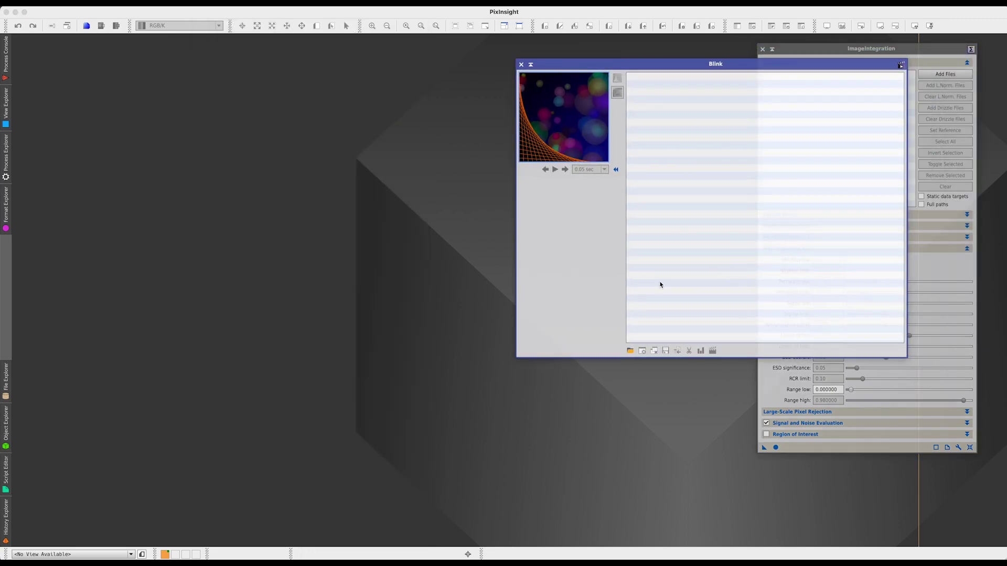
- Start loading Blink images and browse to the registered FILTER-H_mono folder under Astro, Nebulosa corazon(Bin2), Calibracion on My Passport for Mac
left_click(630, 351)
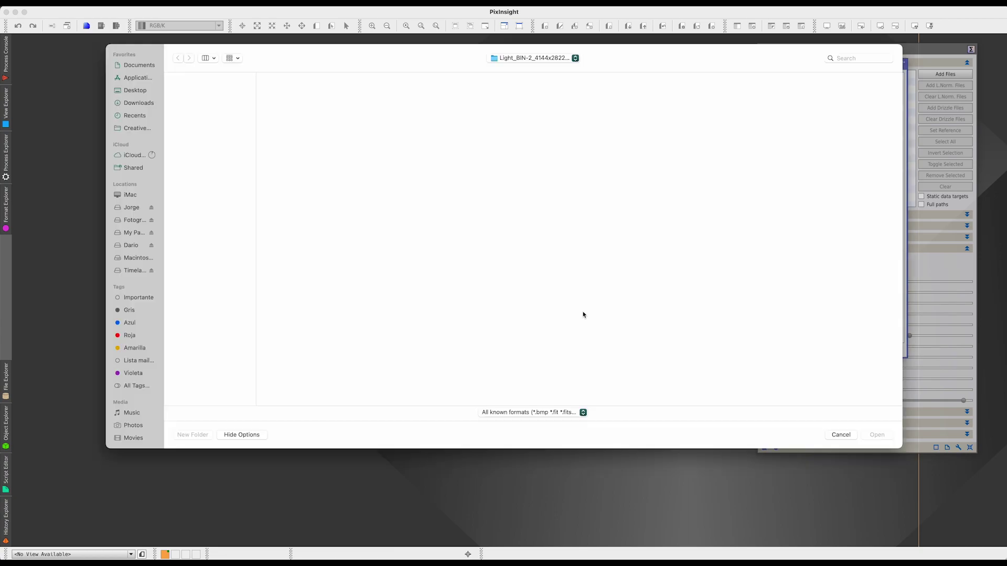
left_click(135, 233)
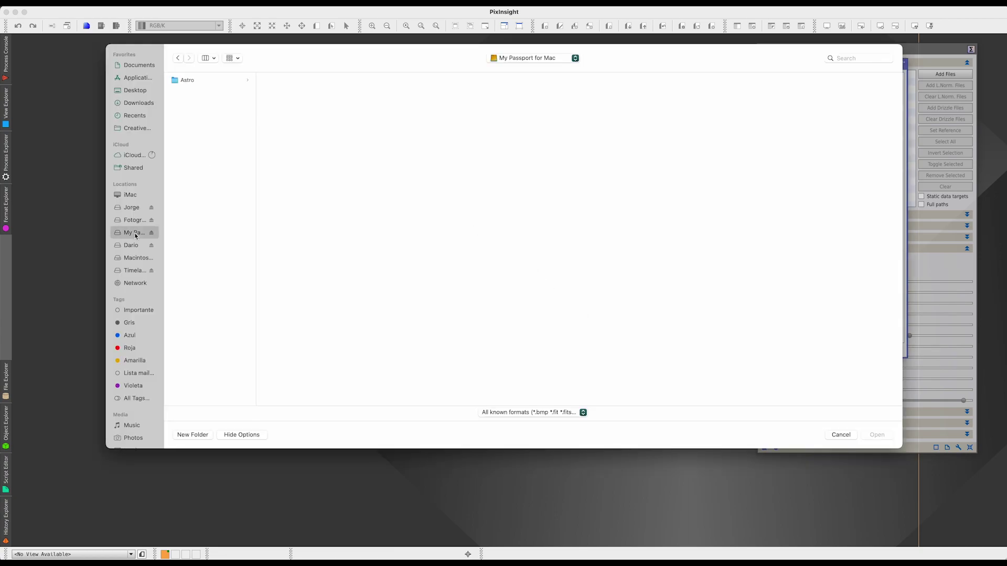
left_click(191, 81)
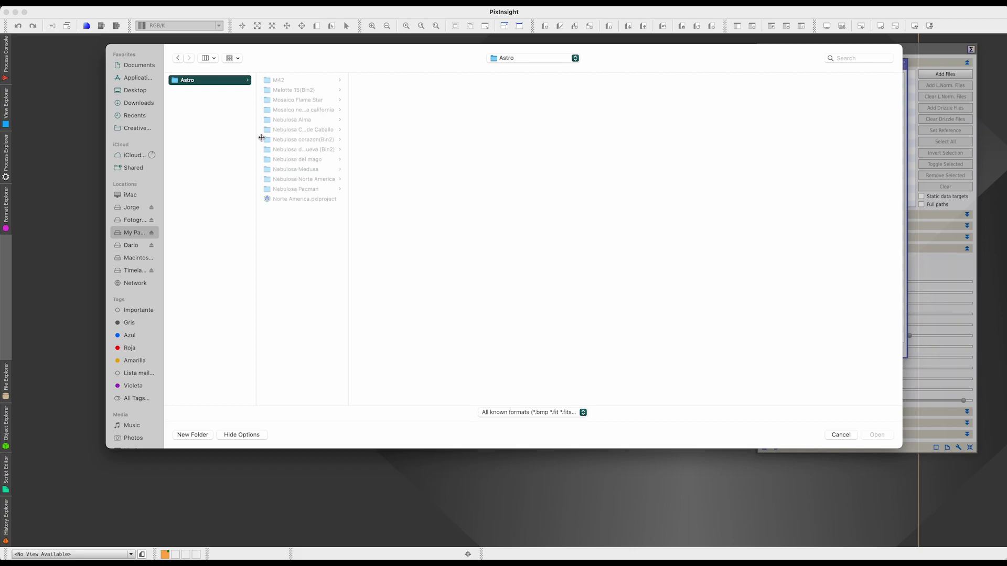
left_click(315, 140)
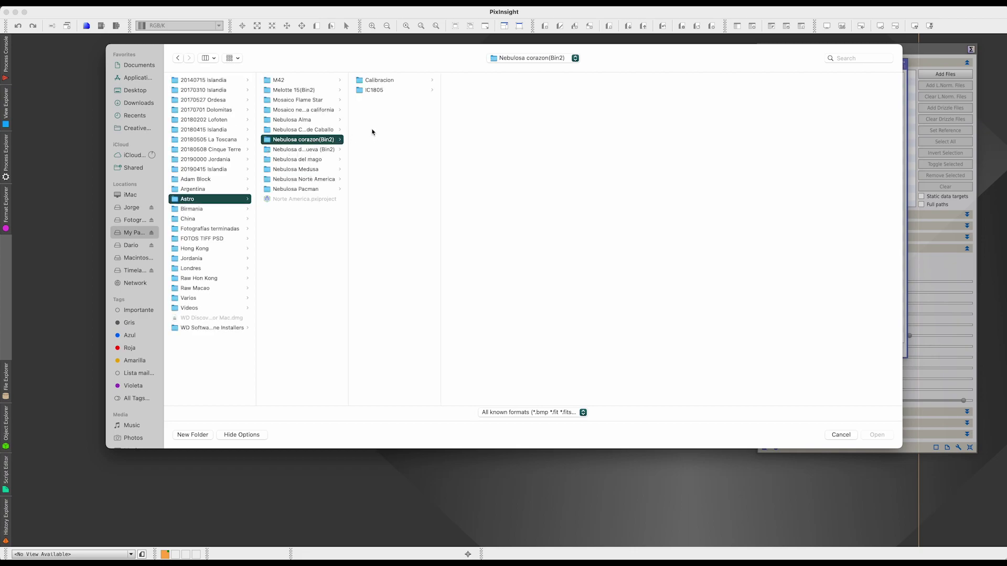
left_click(382, 83)
left_click(474, 130)
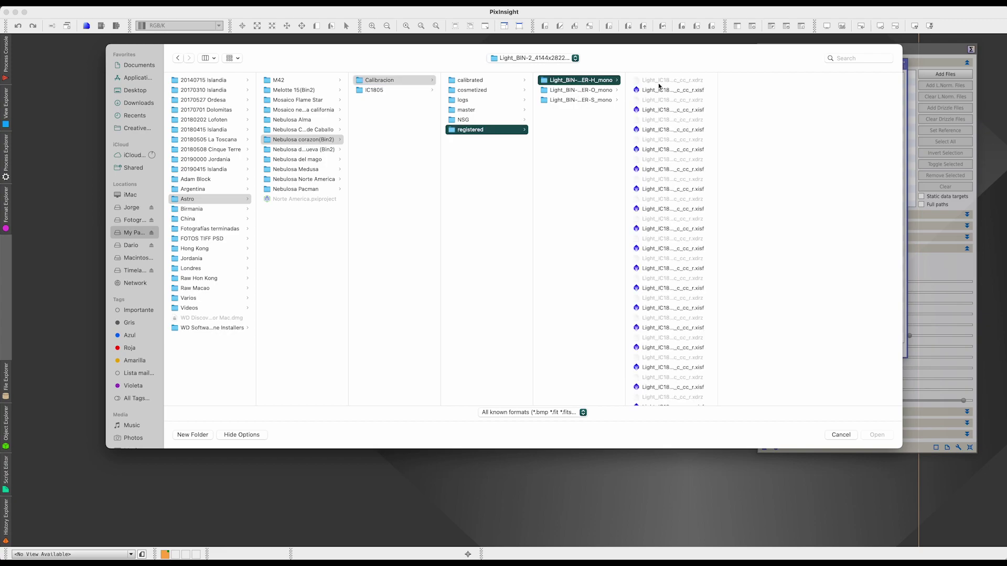
- Load every registered XISF light frame from the FILTER-H_mono folder into Blink
left_click(661, 90)
scroll(682, 246, "down", 10)
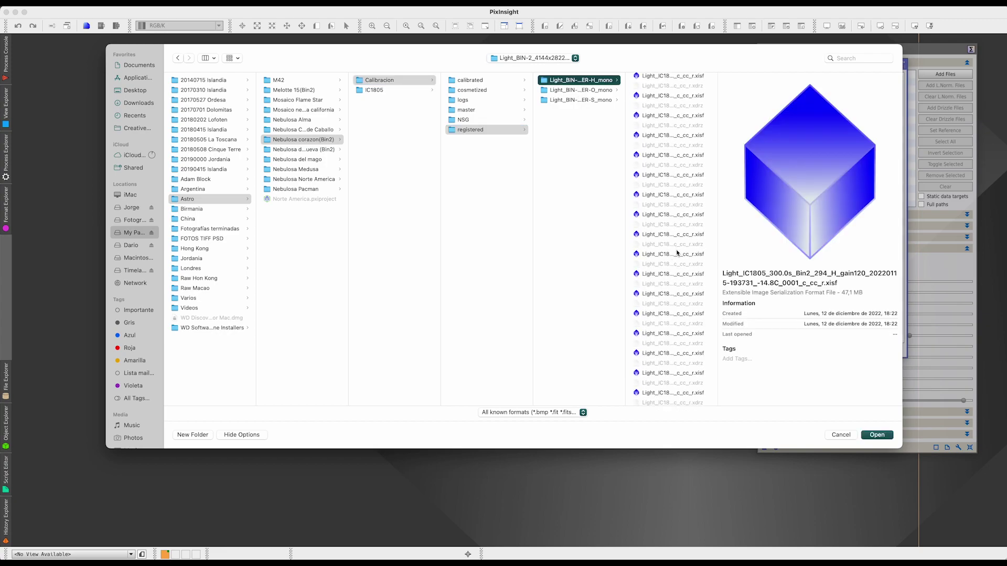
key("super+a")
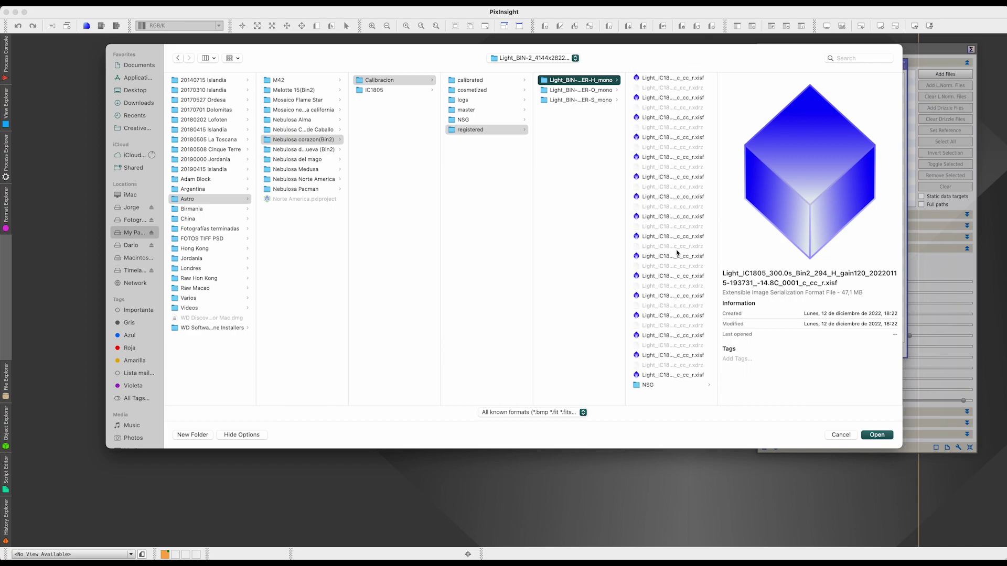
left_click(875, 435)
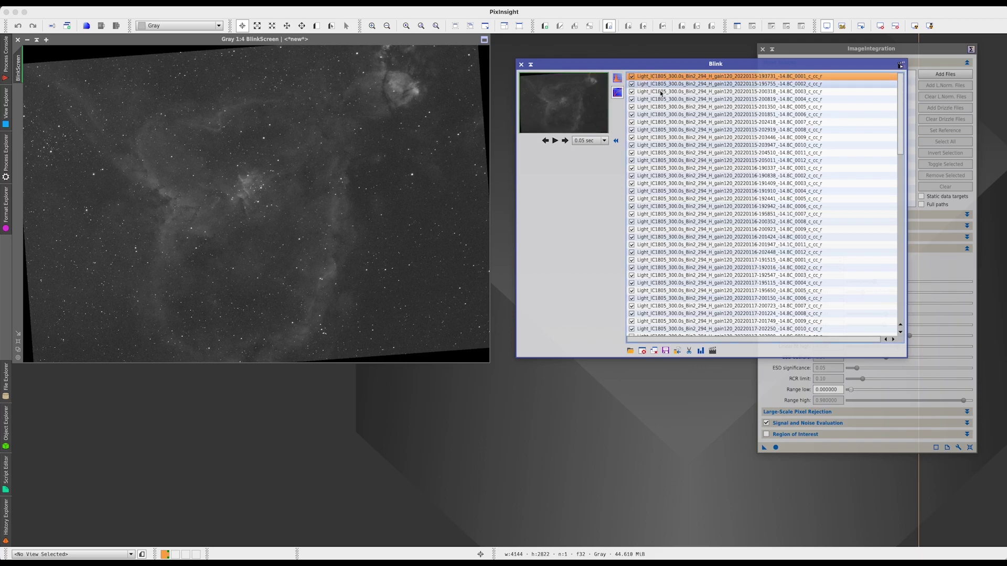
- Compare the background gradients of the first four 20220115 frames by blinking back and forth between them
left_click(565, 140)
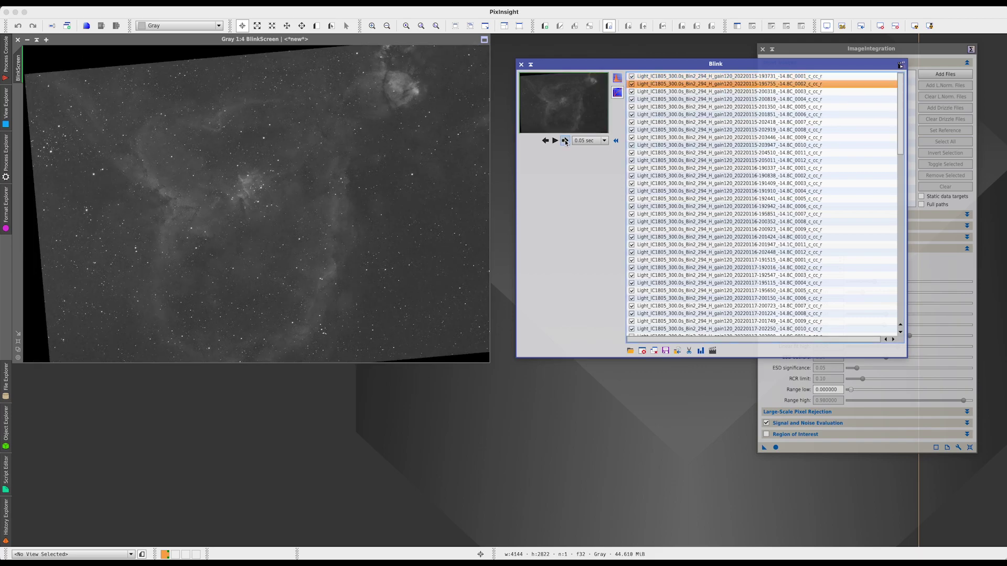
left_click(545, 140)
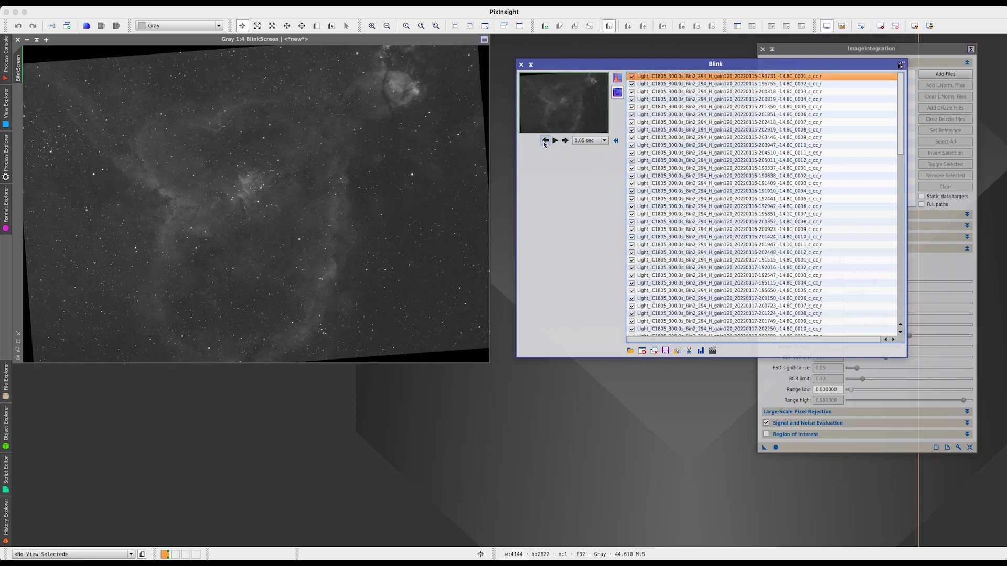
left_click(565, 141)
left_click(545, 144)
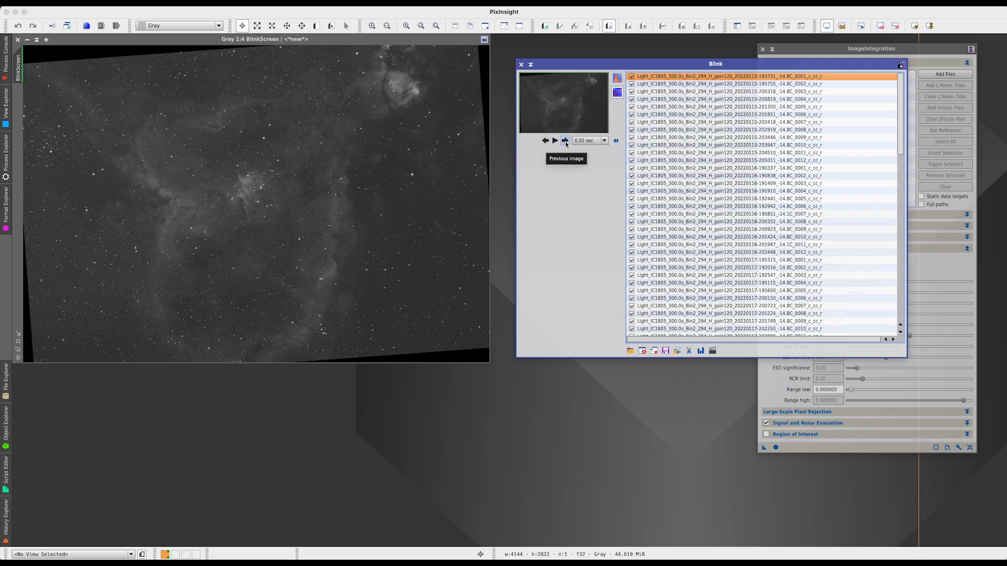
left_click(565, 141)
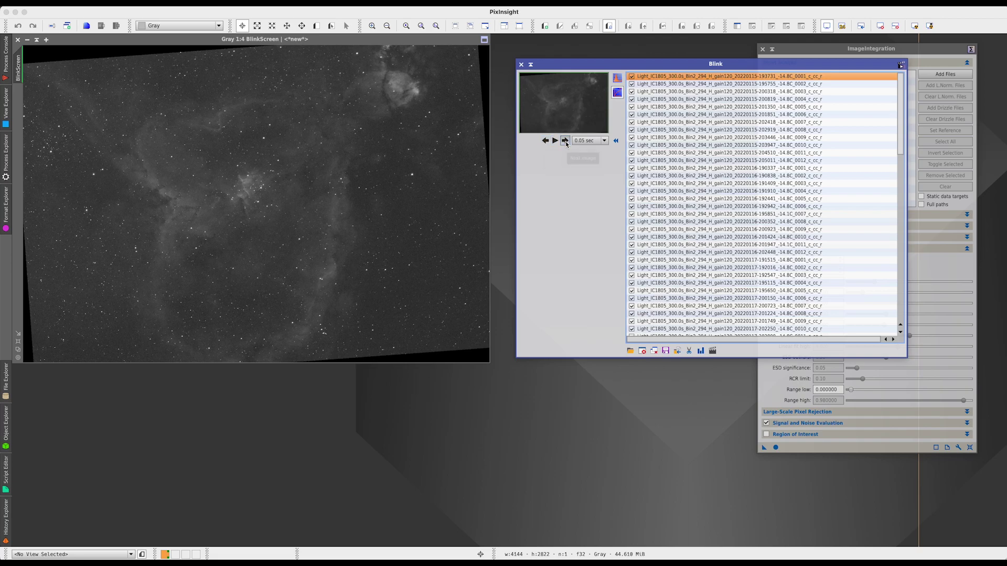
left_click(566, 141)
left_click(565, 140)
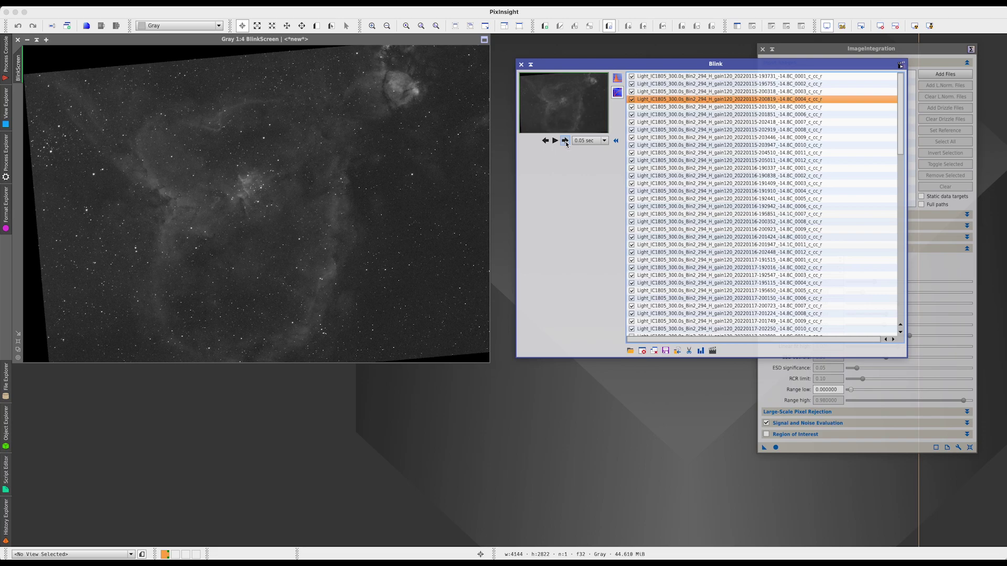
left_click(545, 141)
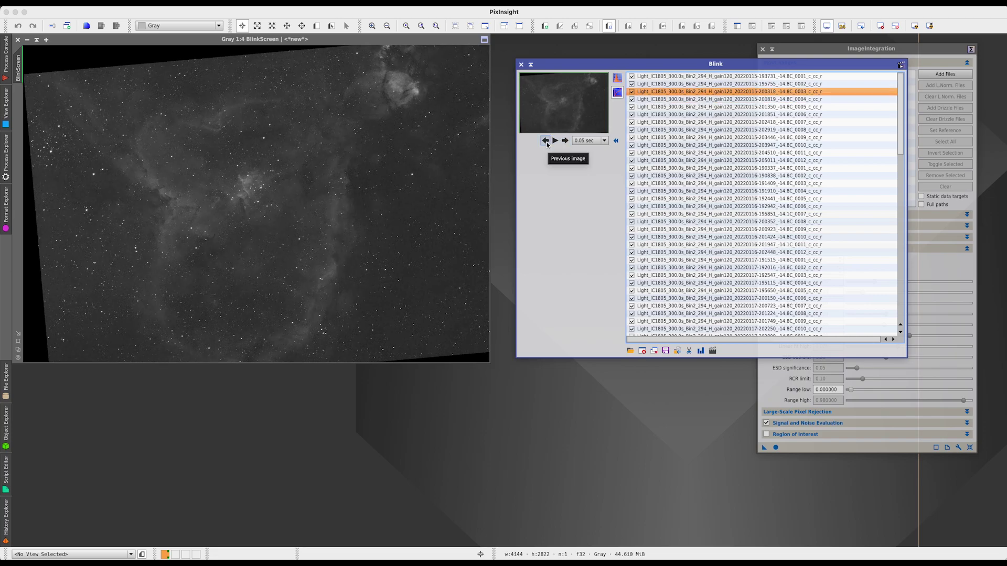
left_click(546, 141)
- Step through the 20220115 frames up to 0011, checking how brightness and gradient vary between exposures
left_click(565, 140)
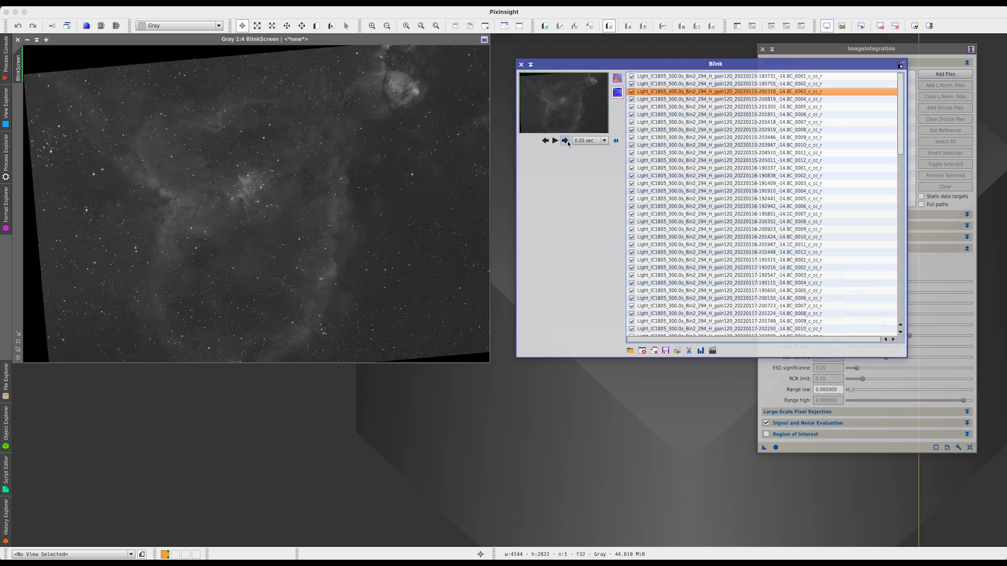
left_click(565, 141)
left_click(565, 140)
left_click(565, 140)
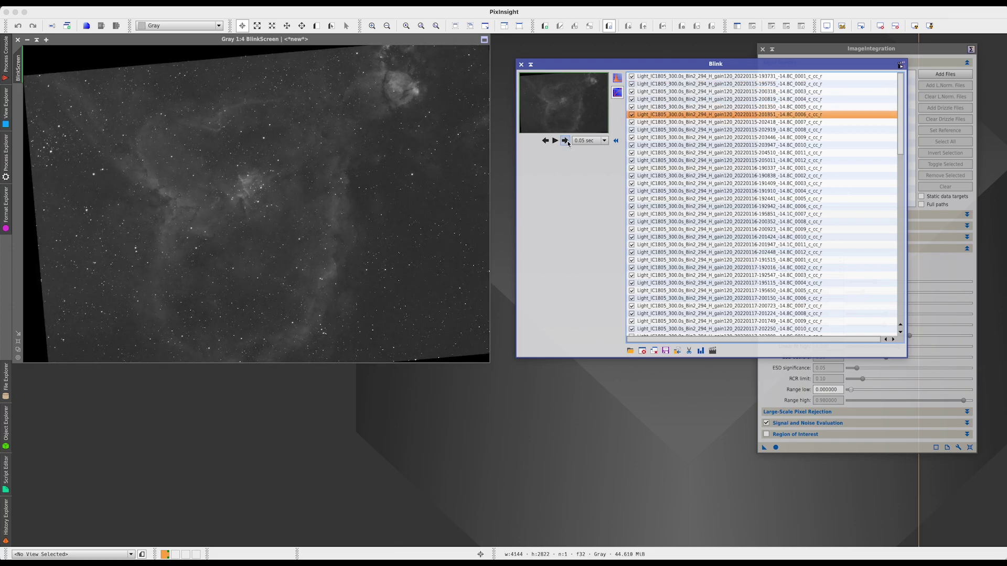
left_click(546, 141)
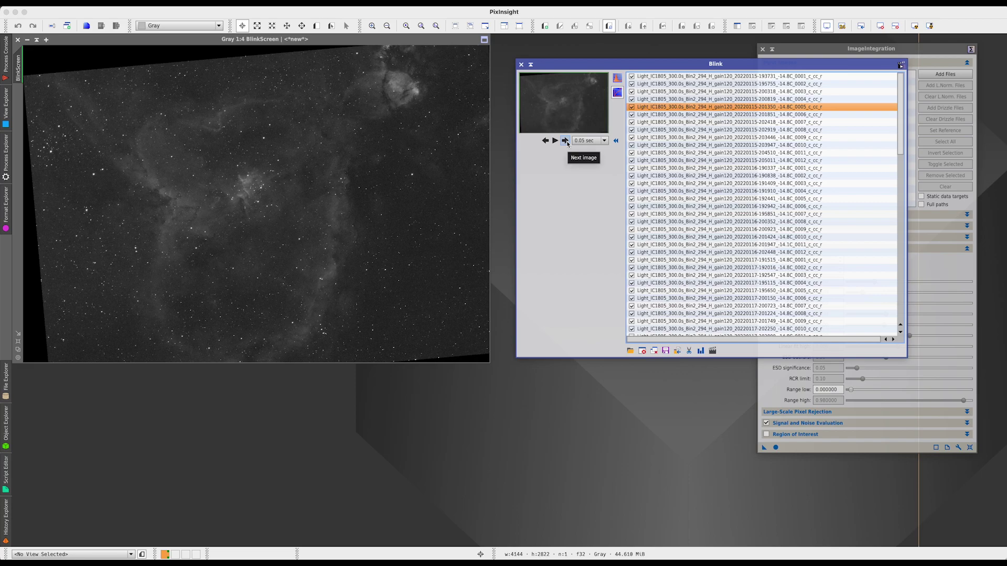
left_click(566, 141)
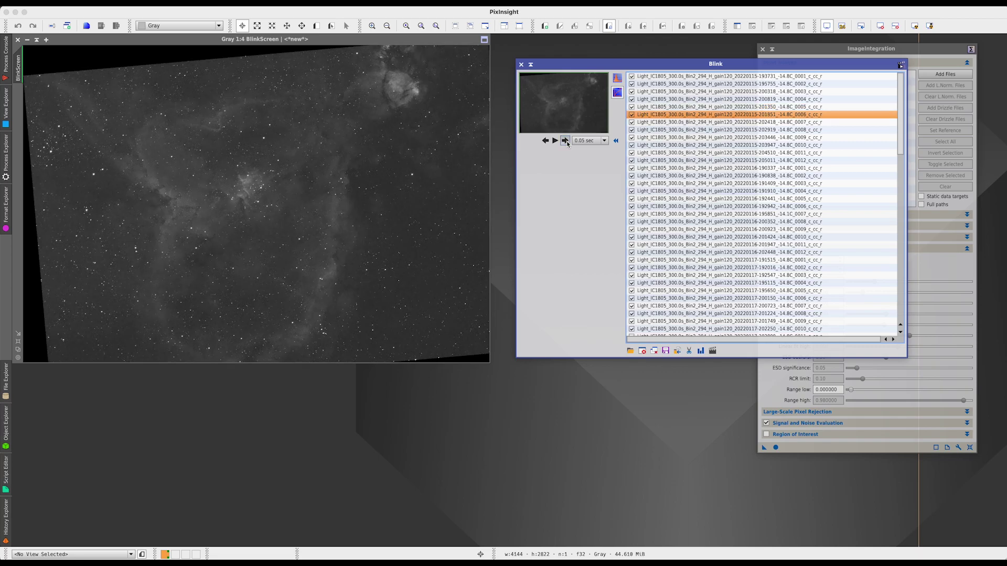
left_click(565, 141)
left_click(565, 140)
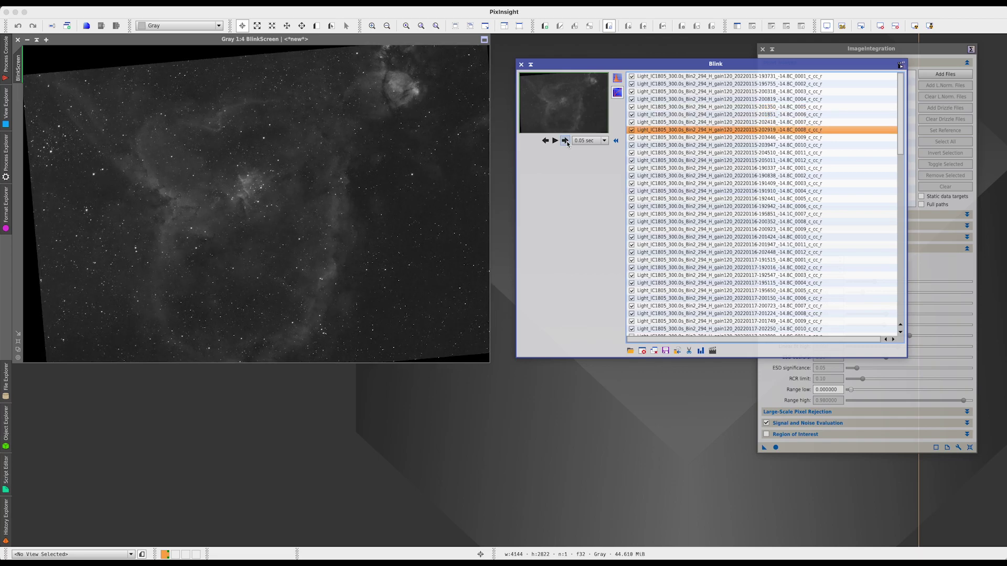
left_click(565, 141)
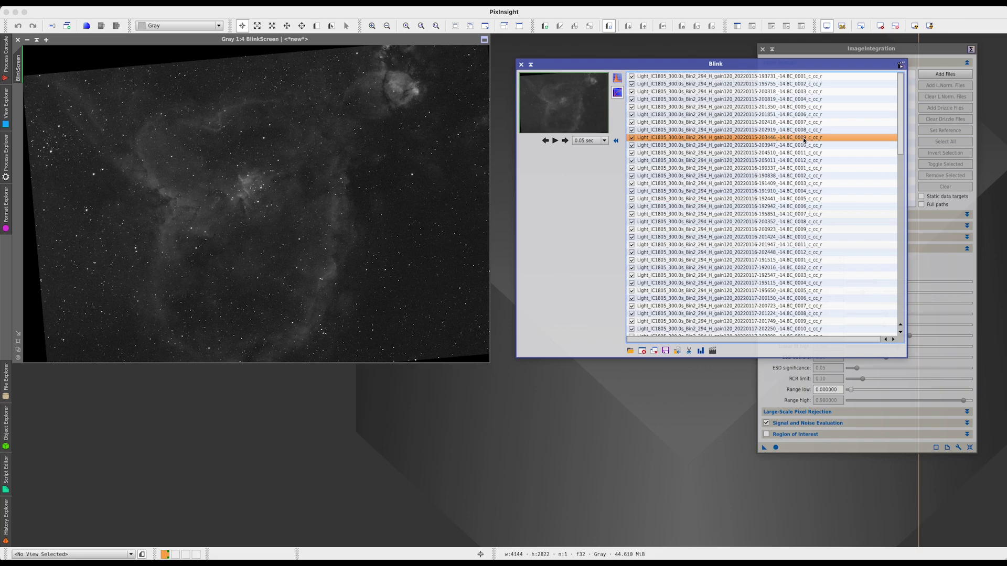
left_click(565, 141)
left_click(565, 141)
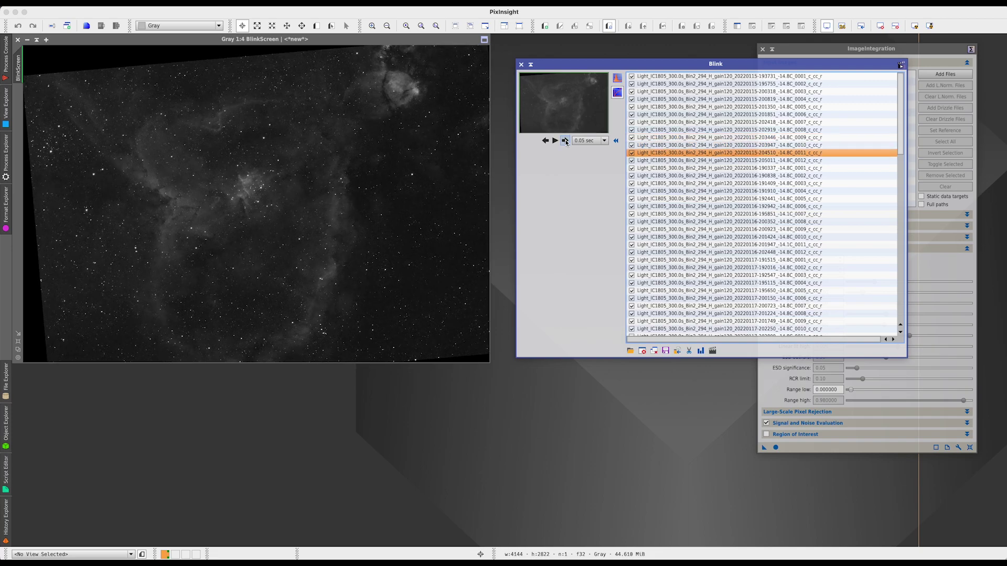
- Compare the last 20220115 frame with the first four 20220116 frames for changes in framing and gradient
left_click(566, 141)
left_click(566, 141)
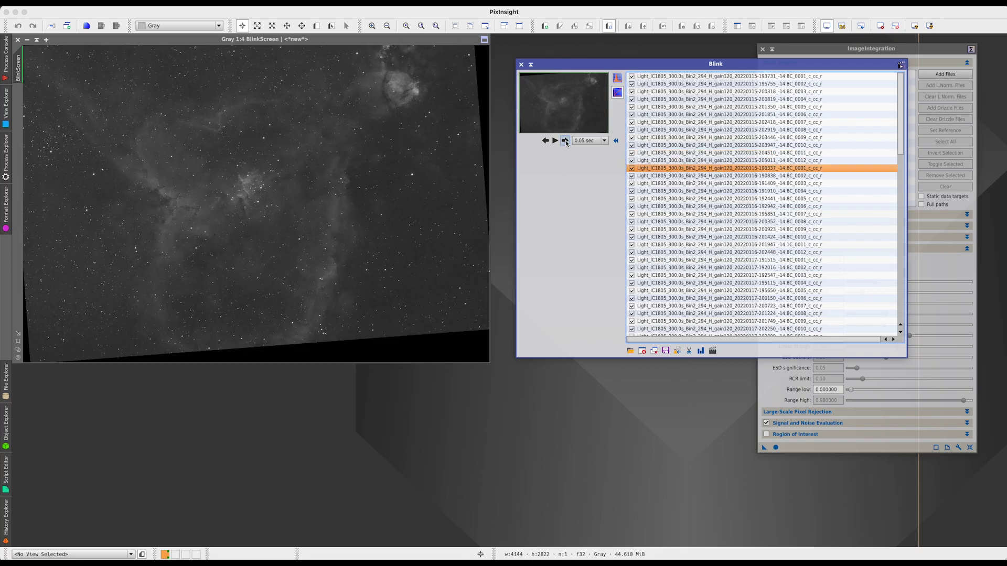
left_click(566, 141)
left_click(565, 141)
left_click(566, 141)
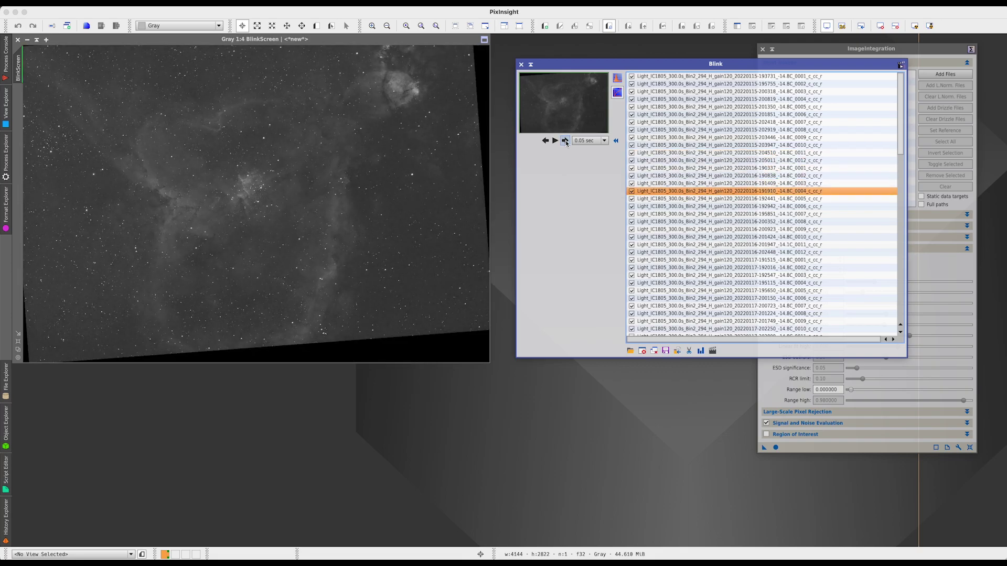
left_click(545, 140)
left_click(546, 141)
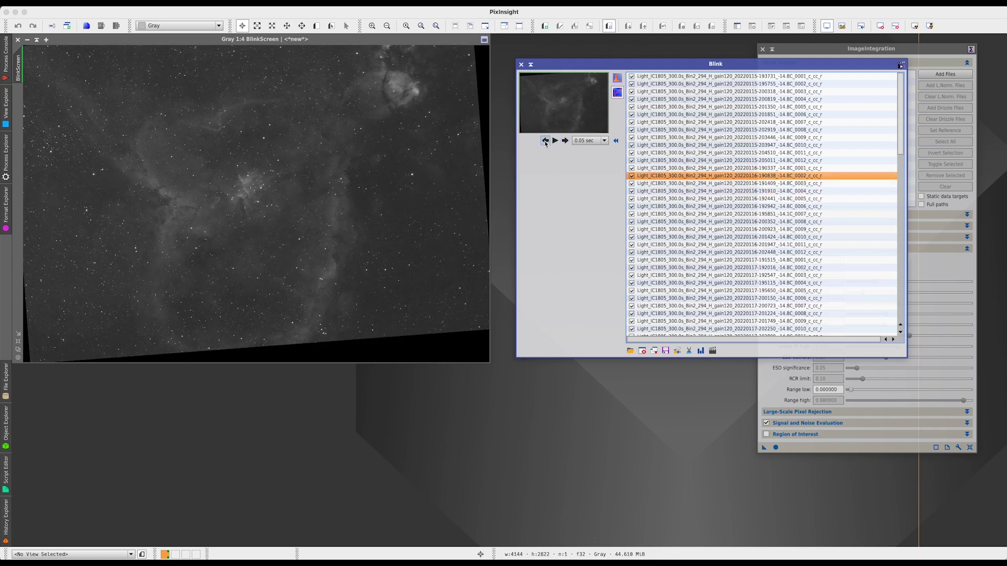
left_click(545, 141)
left_click(546, 141)
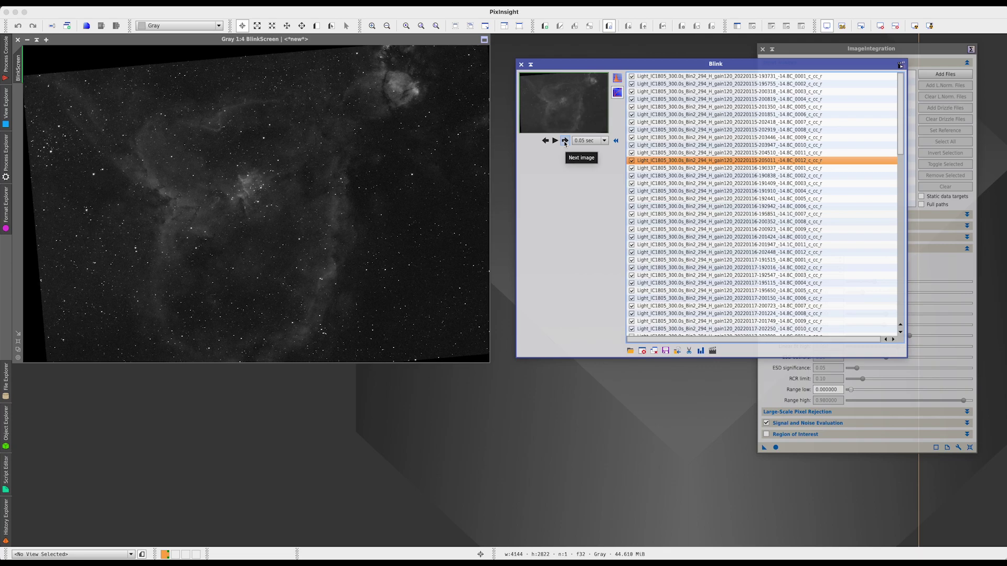
- Step through the 20220116 frames up to 0012, checking brightness, framing and gradient differences between exposures
left_click(565, 141)
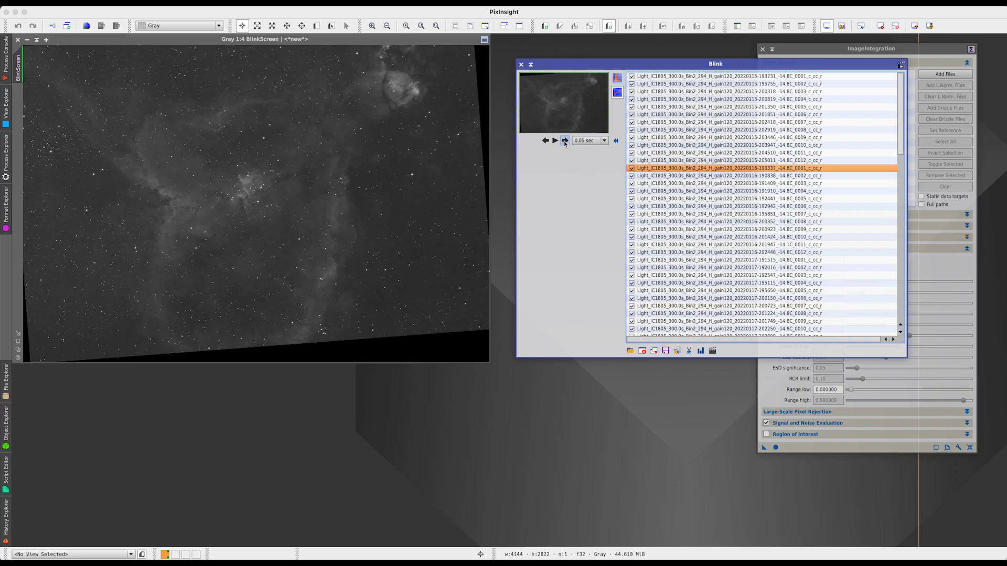
left_click(565, 141)
left_click(565, 141)
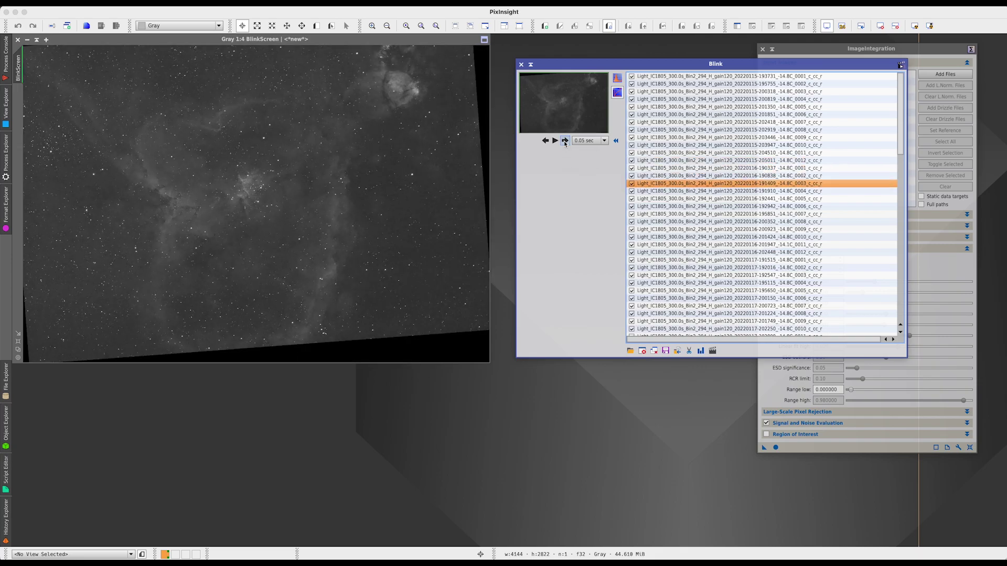
left_click(565, 141)
left_click(564, 141)
left_click(565, 141)
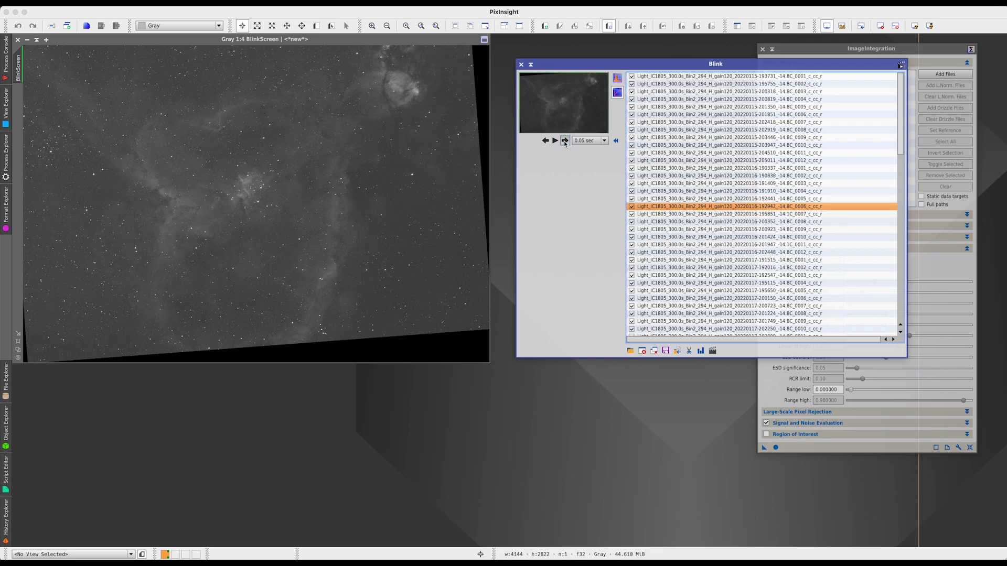
left_click(565, 141)
left_click(565, 140)
left_click(565, 141)
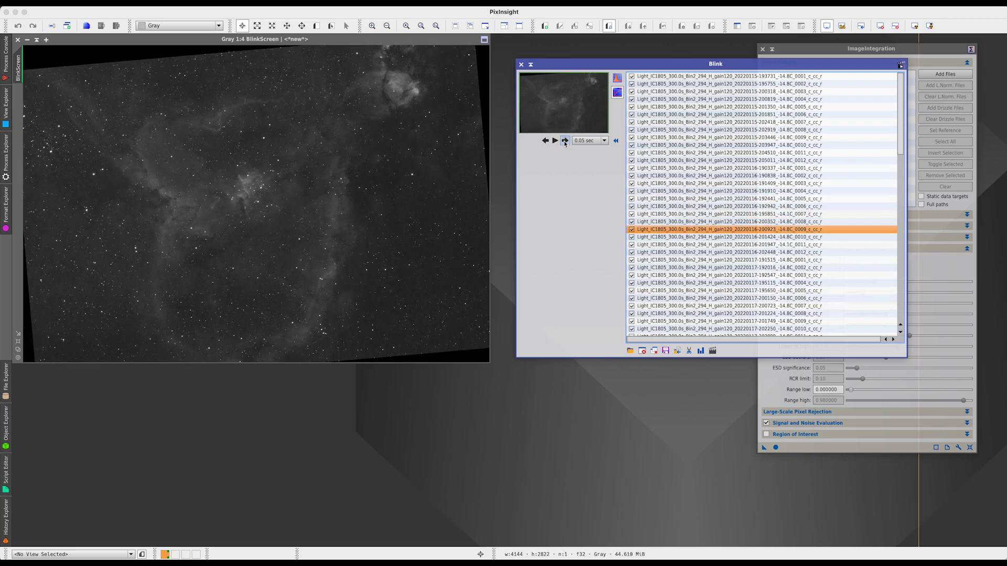
left_click(565, 140)
left_click(565, 141)
left_click(565, 141)
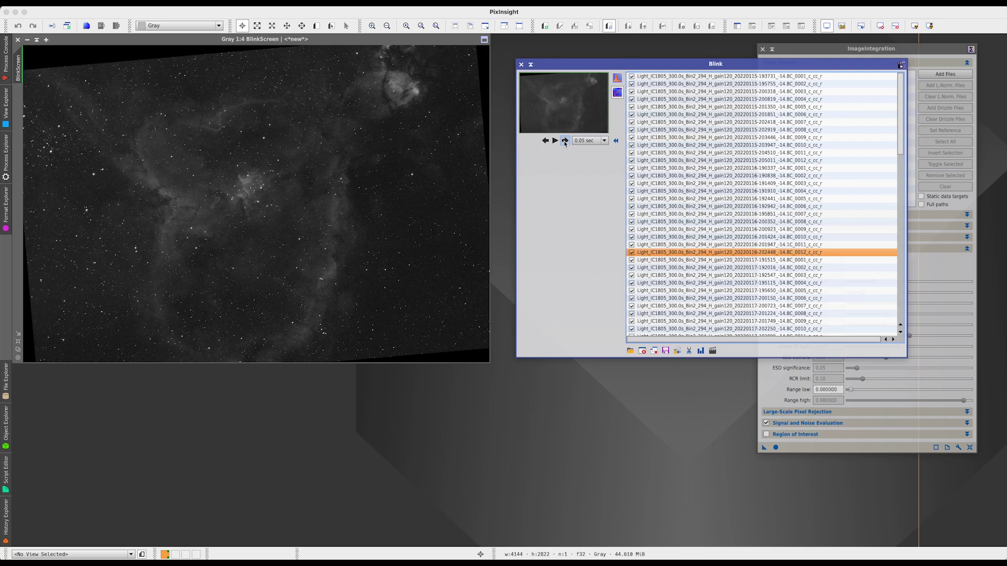
- Step through the twelve 20220117 frames, checking how the background gradient and brightness vary during that night
left_click(564, 141)
left_click(564, 140)
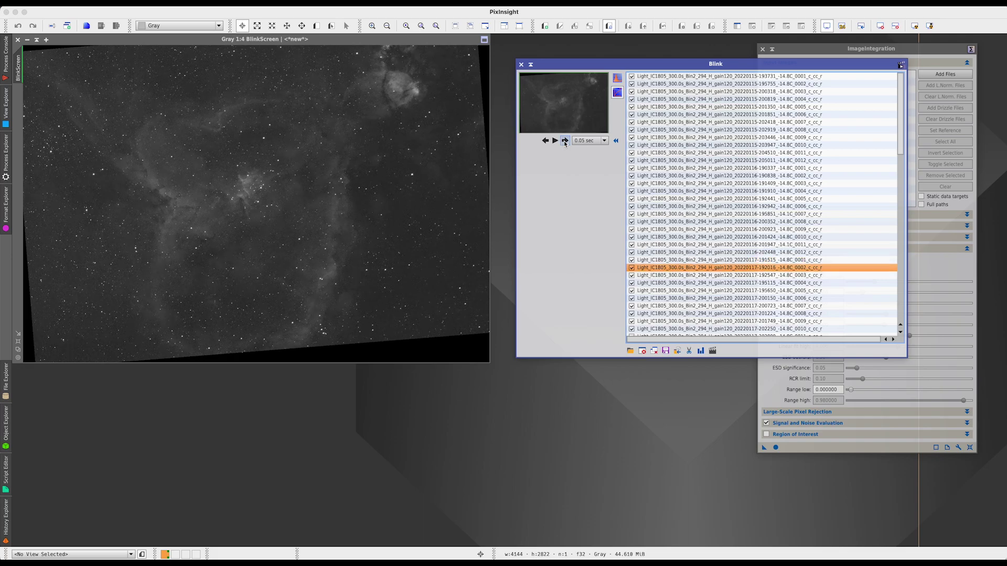
left_click(565, 141)
left_click(565, 141)
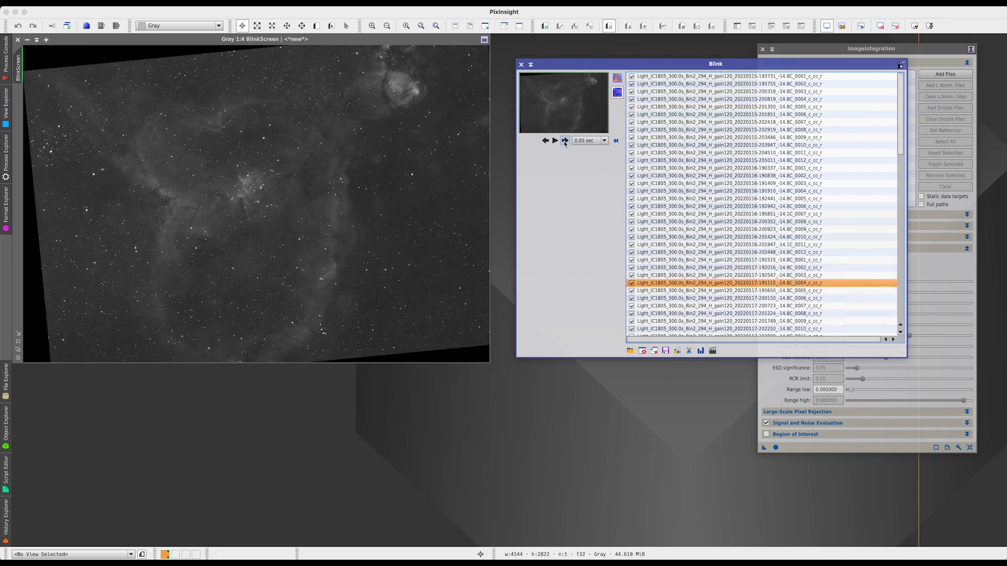
left_click(565, 140)
left_click(564, 141)
left_click(565, 141)
left_click(565, 140)
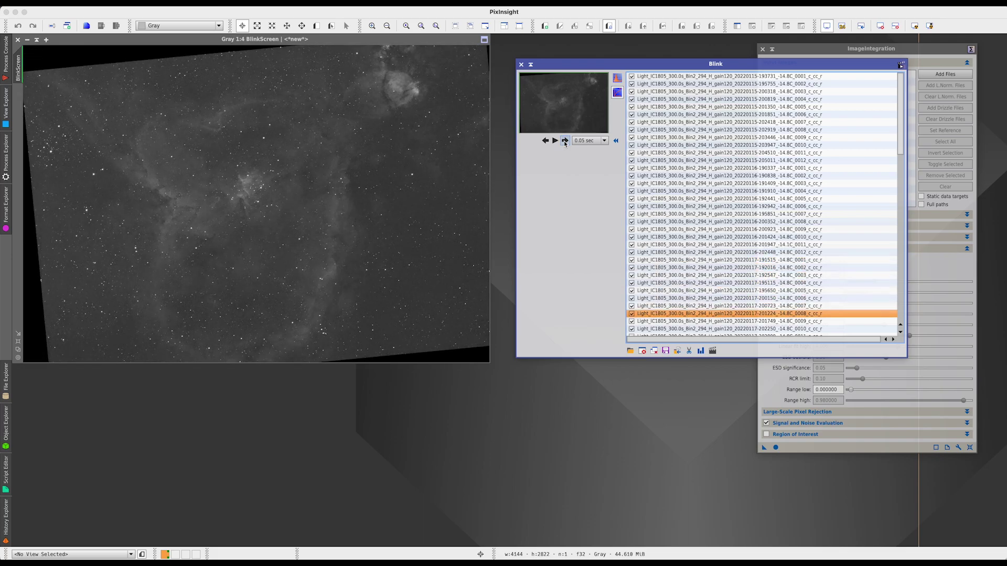
left_click(564, 141)
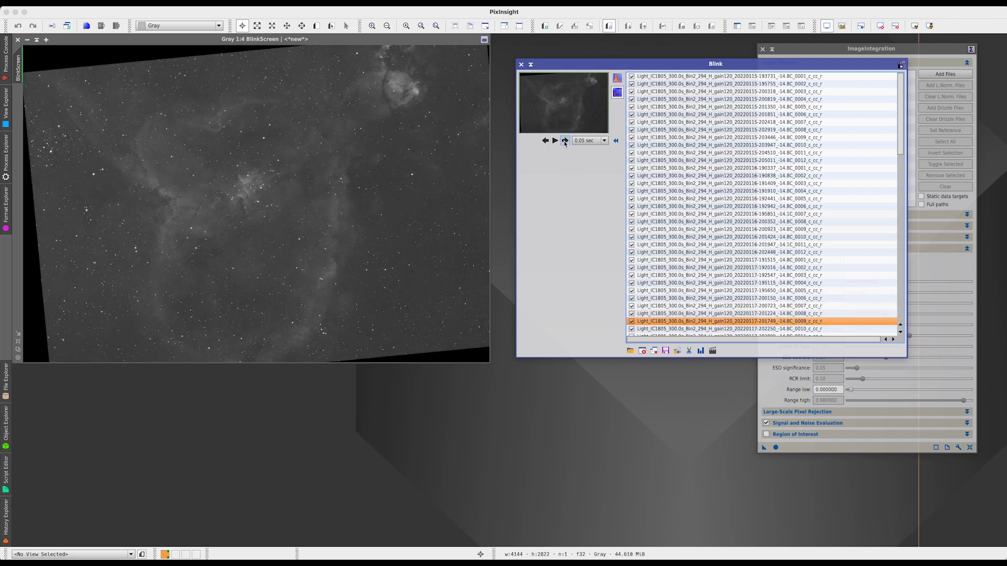
left_click(565, 141)
left_click(565, 141)
left_click(565, 141)
- Compare the first 20220121 frames with the last 20220117 frames for changes in gradient and background darkness
left_click(565, 141)
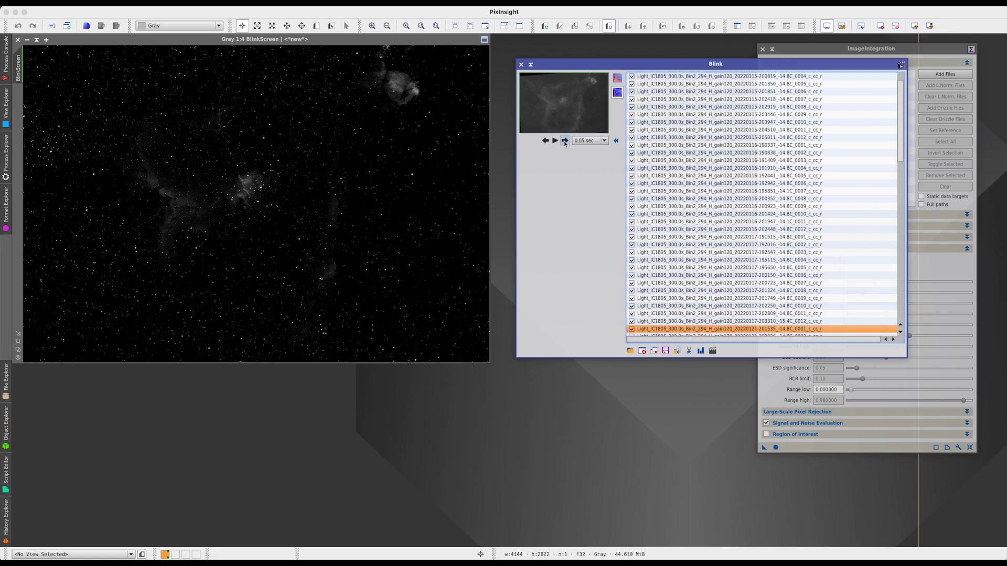
left_click(565, 141)
left_click(565, 140)
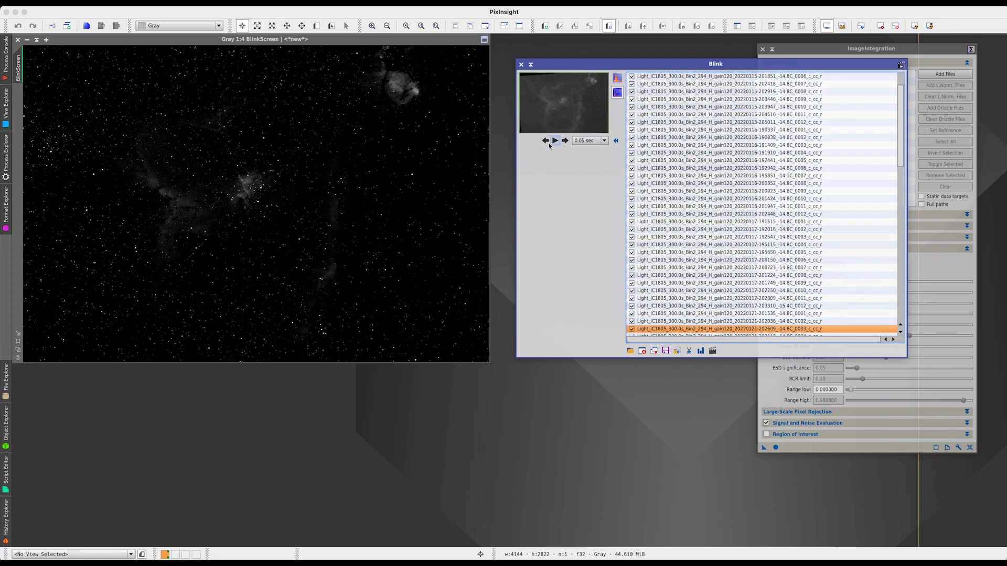
left_click(545, 143)
left_click(545, 143)
left_click(546, 142)
left_click(545, 143)
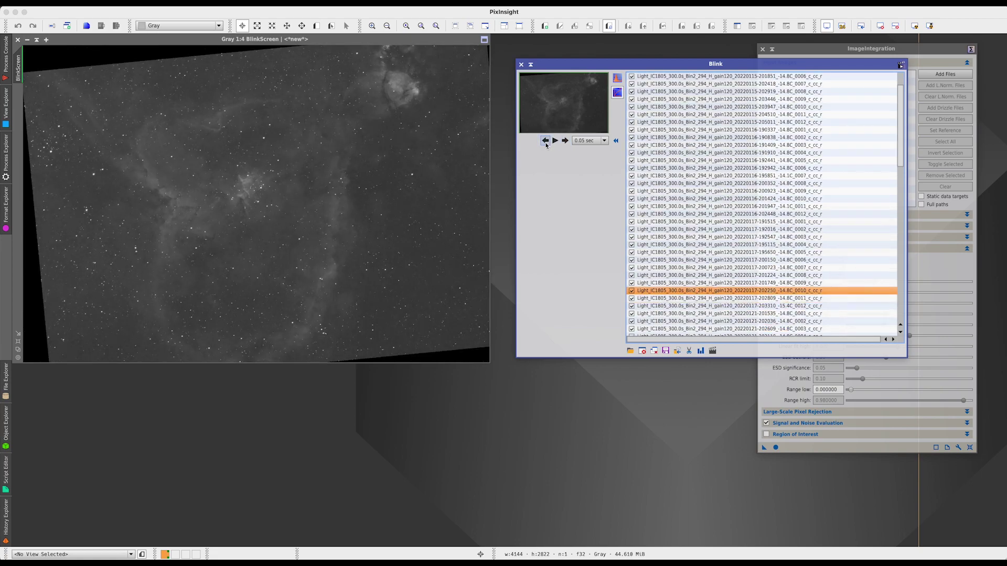
left_click(565, 141)
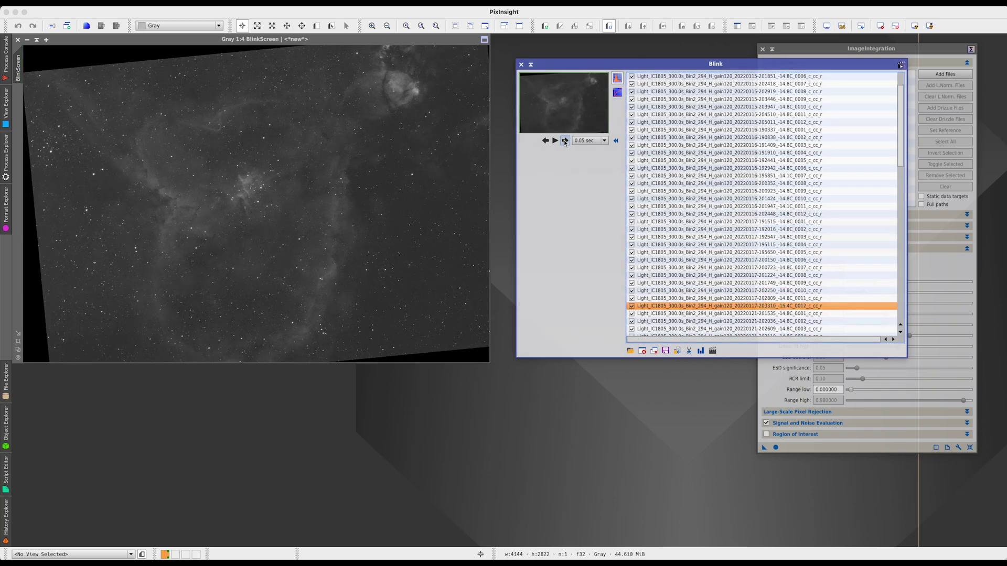
left_click(565, 140)
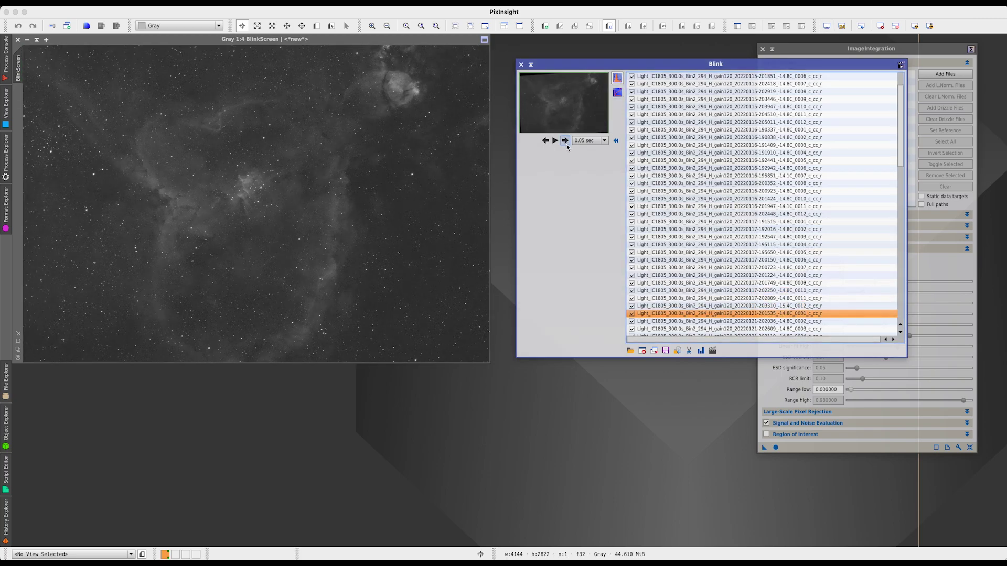
left_click(546, 140)
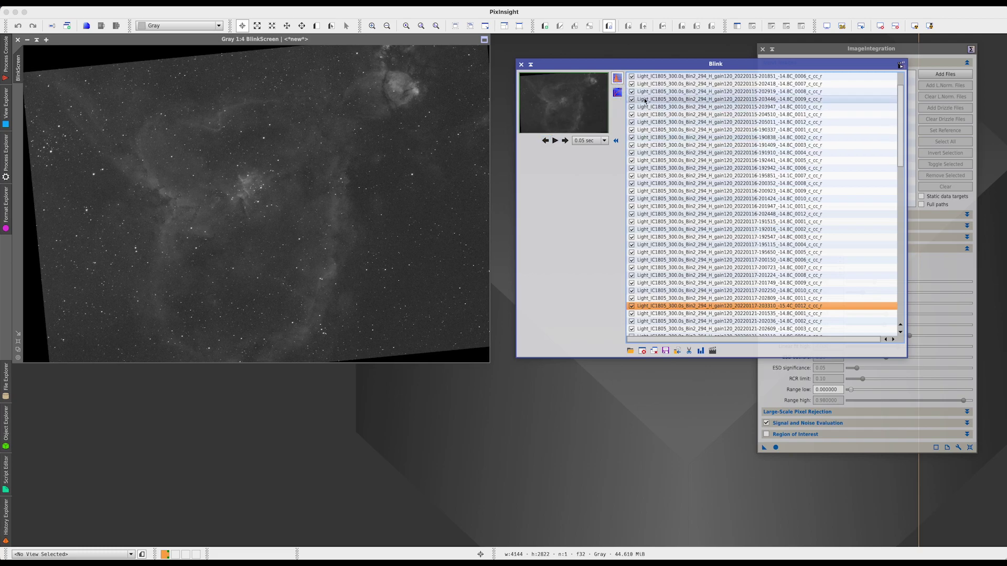
left_click(617, 78)
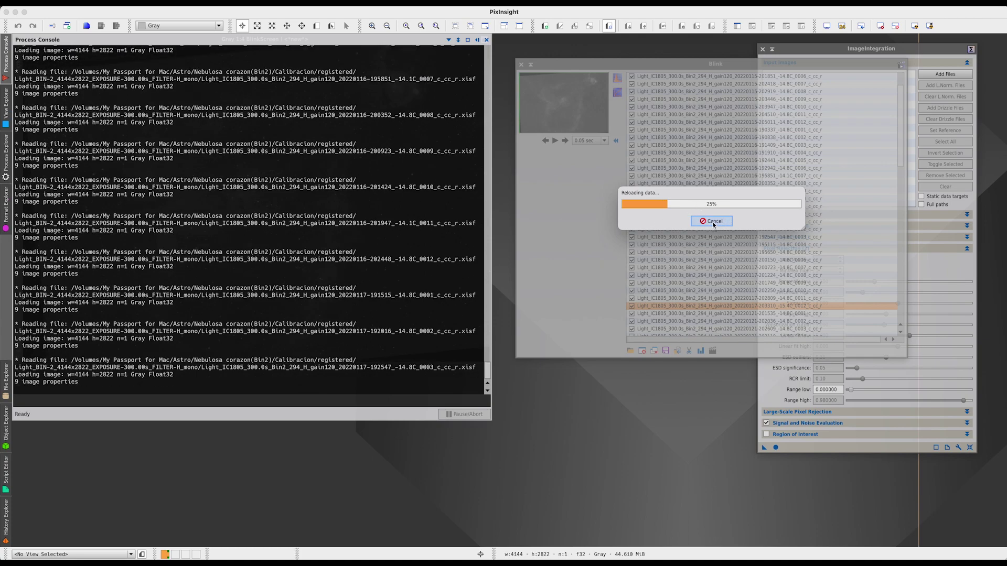
left_click(722, 223)
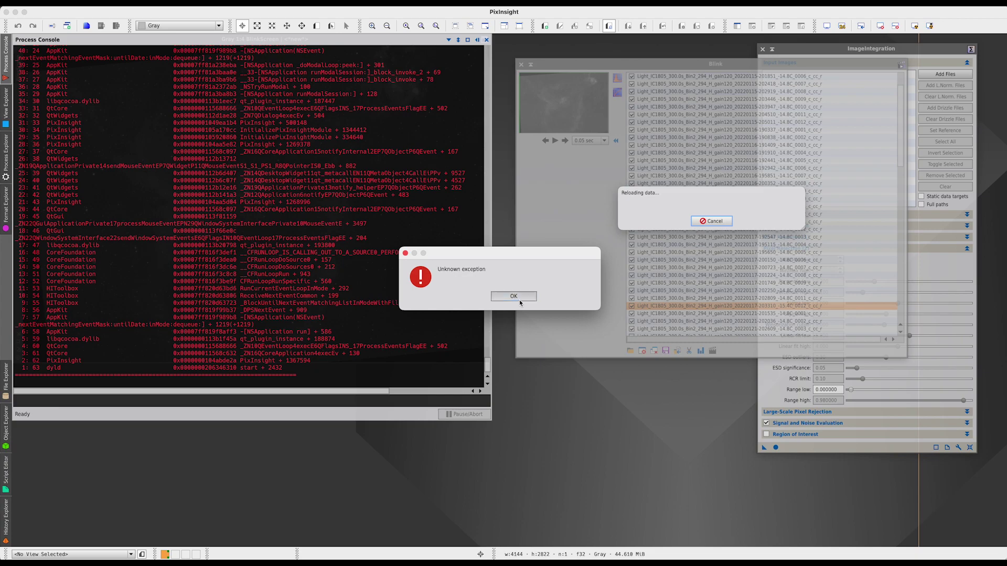
left_click(519, 300)
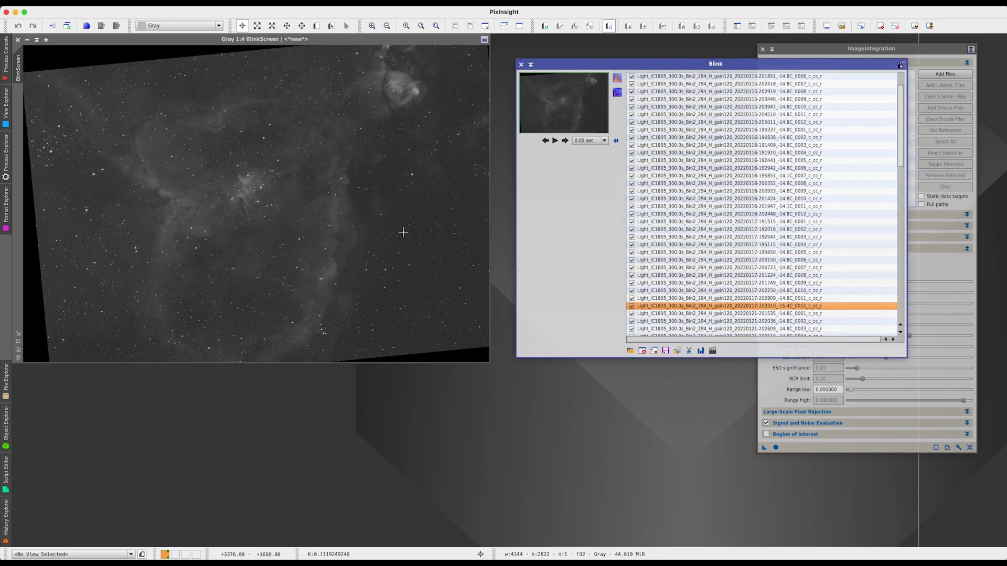
- Step through the 20220121 frames from 0001 to 0017, checking each one for background gradient
left_click(565, 141)
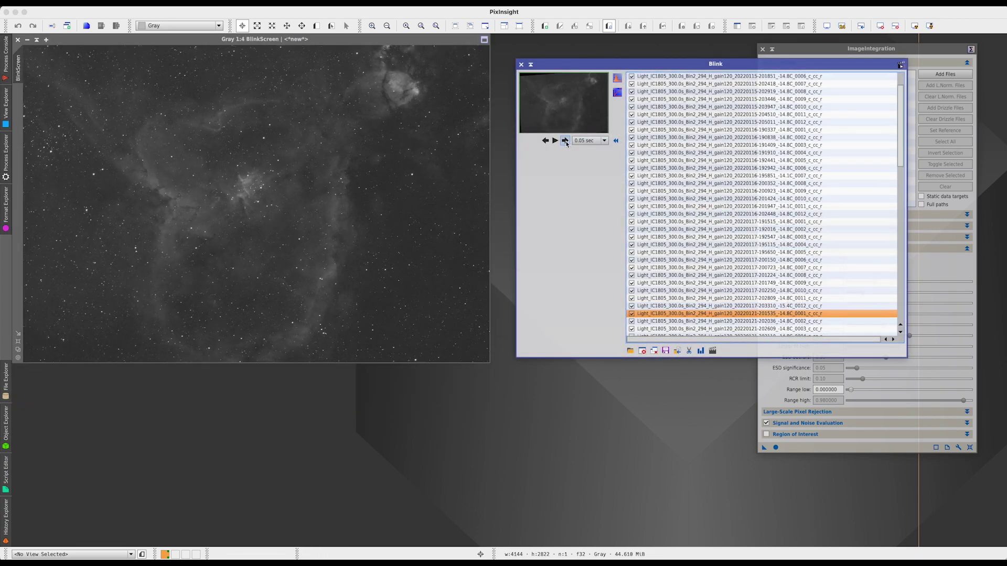
left_click(565, 141)
left_click(565, 140)
left_click(564, 141)
left_click(565, 141)
left_click(565, 141)
left_click(565, 140)
left_click(565, 140)
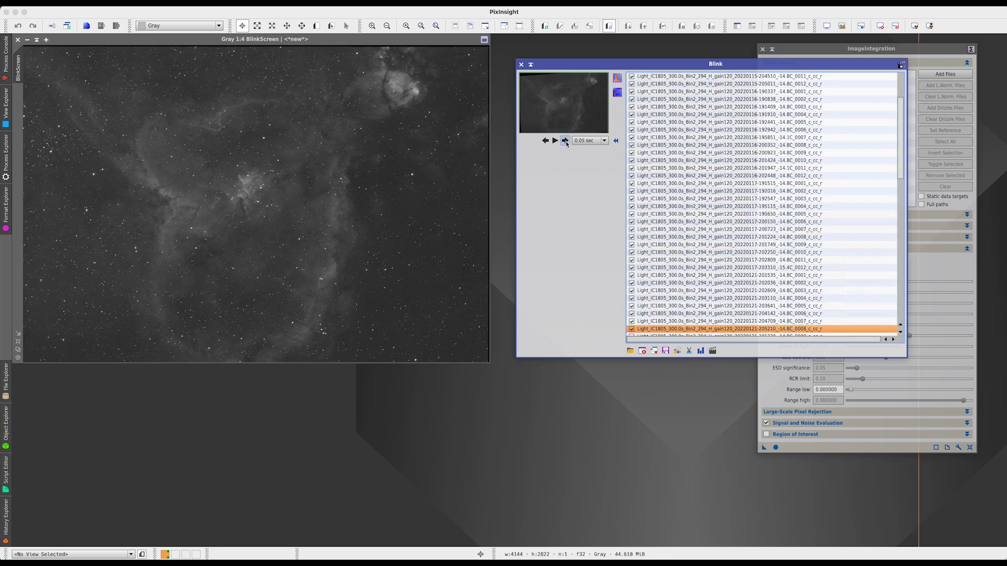
left_click(565, 141)
left_click(564, 141)
left_click(565, 140)
left_click(565, 141)
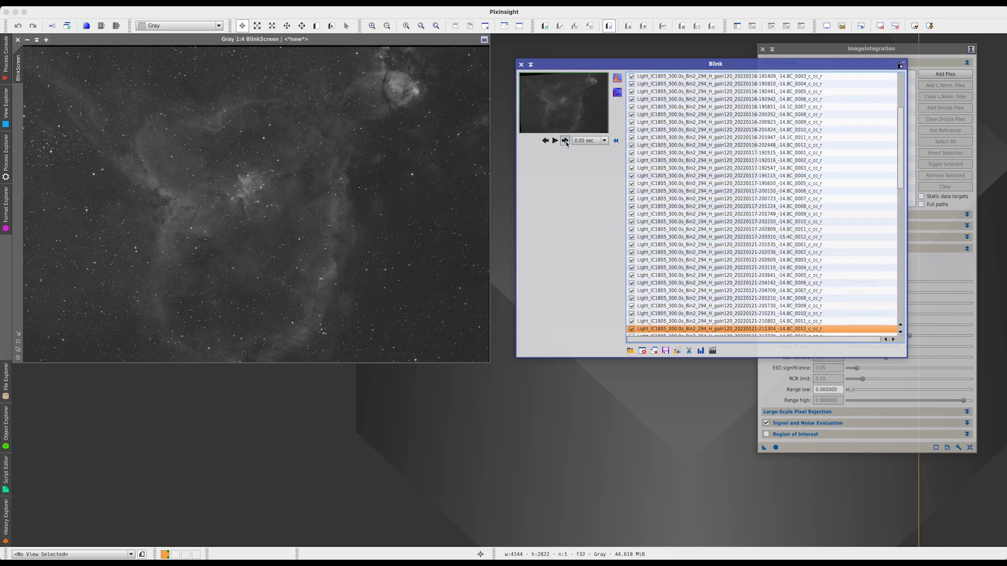
left_click(565, 141)
left_click(565, 140)
left_click(565, 140)
left_click(565, 140)
left_click(565, 141)
- Step through the 20220122 frames and the 20220123 frames up to 0014, checking their borders and gradients
left_click(565, 140)
left_click(565, 141)
left_click(565, 141)
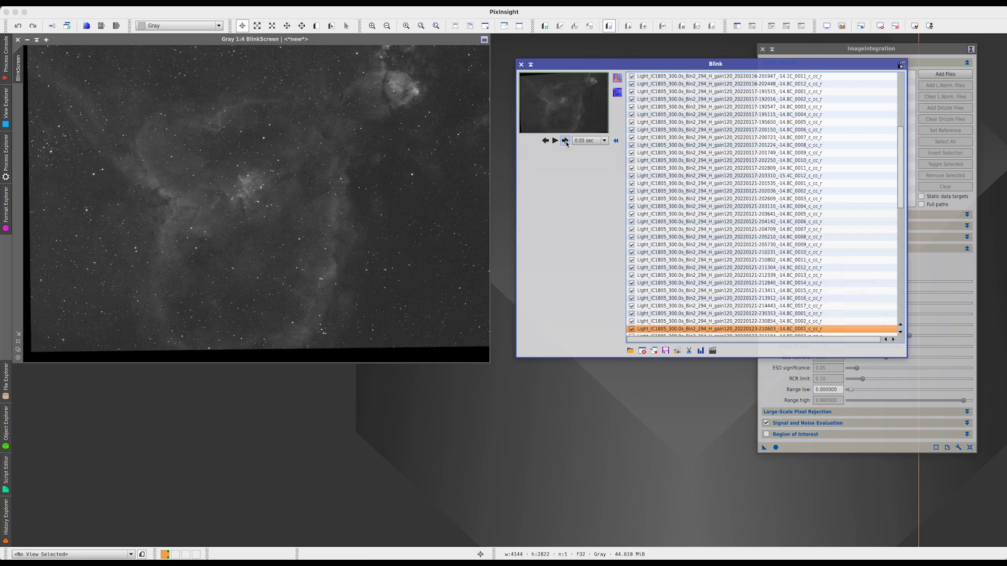
left_click(565, 140)
left_click(565, 141)
left_click(565, 140)
left_click(564, 140)
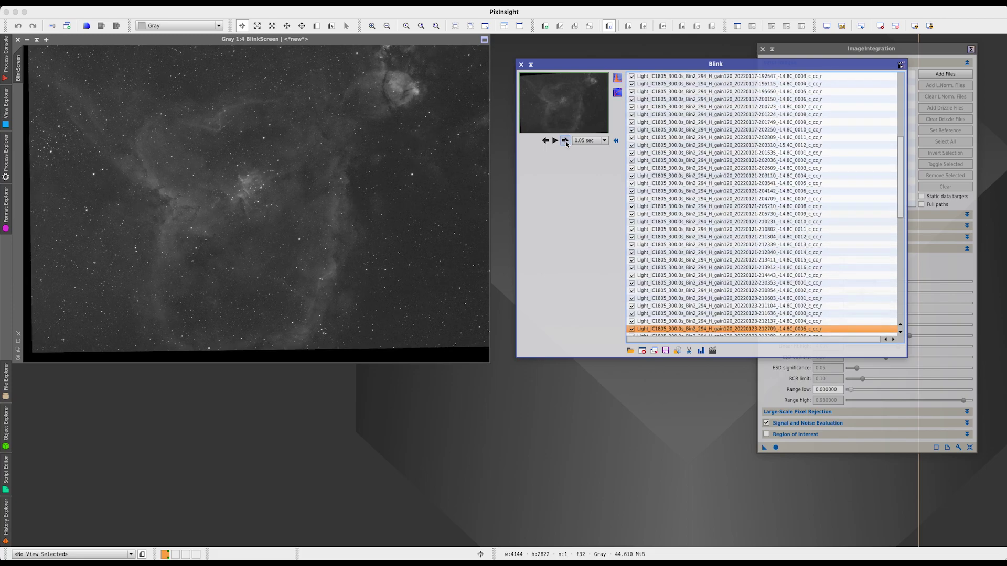
left_click(565, 141)
left_click(564, 141)
left_click(565, 141)
left_click(565, 141)
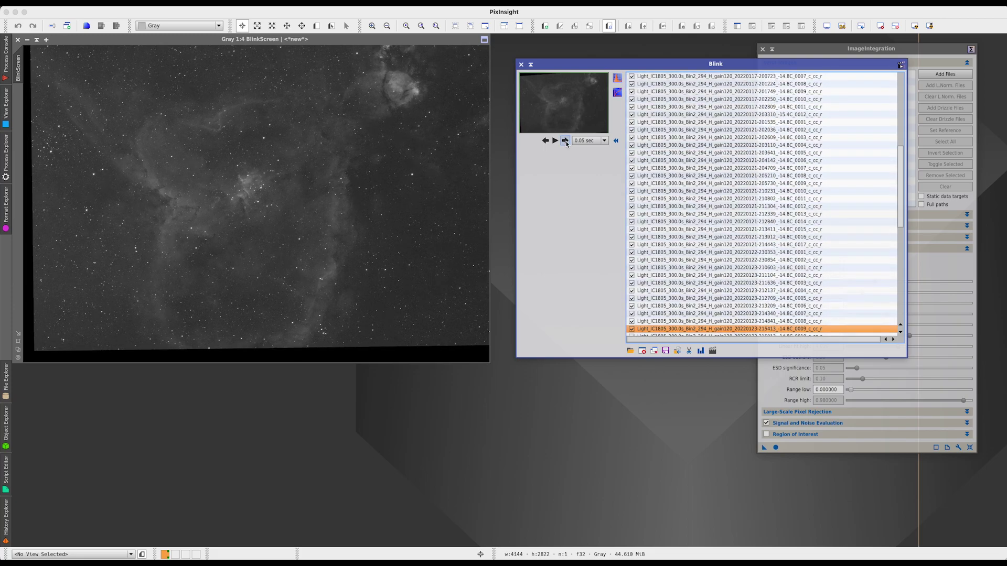
left_click(564, 140)
left_click(564, 141)
left_click(564, 141)
left_click(565, 140)
left_click(565, 140)
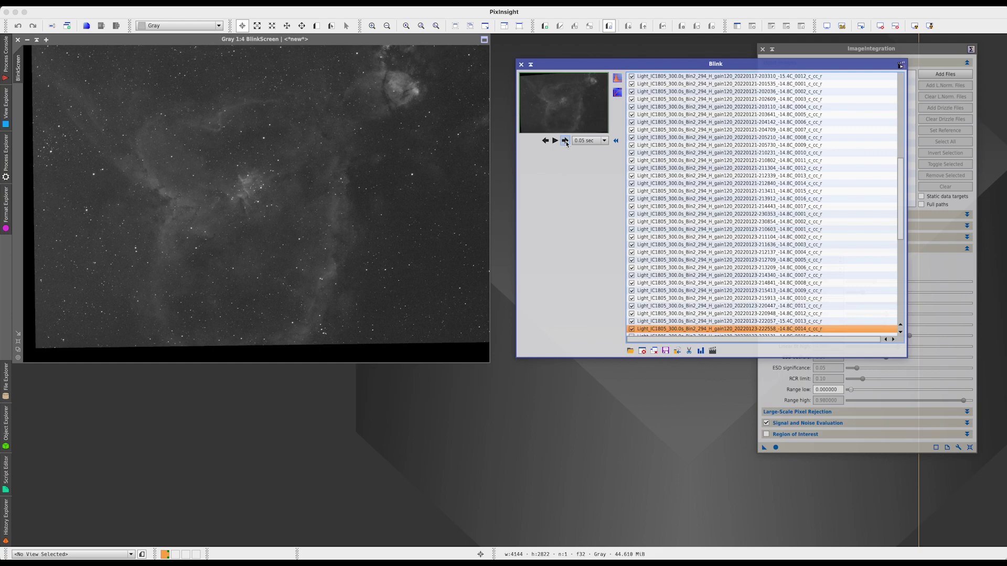
left_click(545, 141)
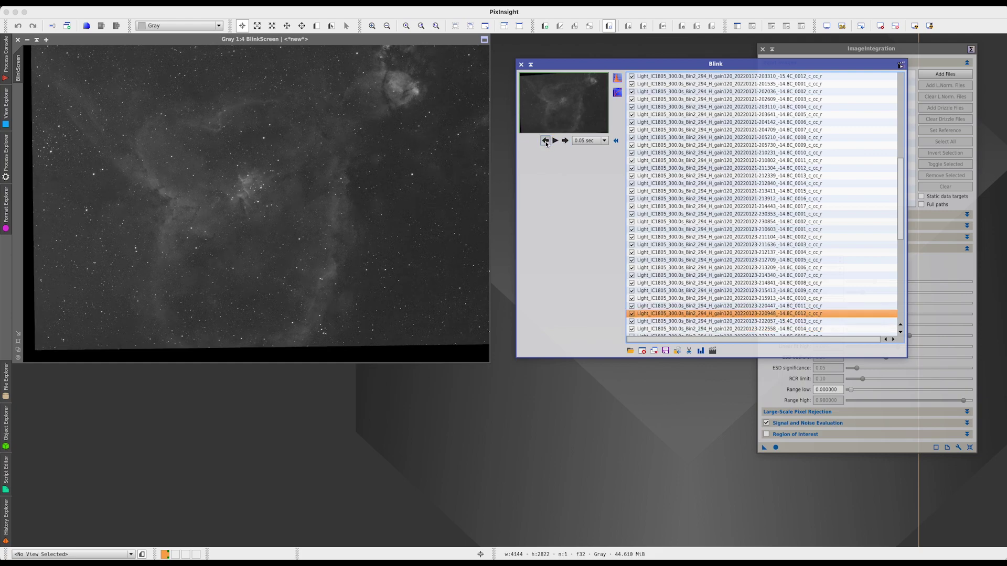
scroll(753, 210, "up", 3)
left_click(753, 137)
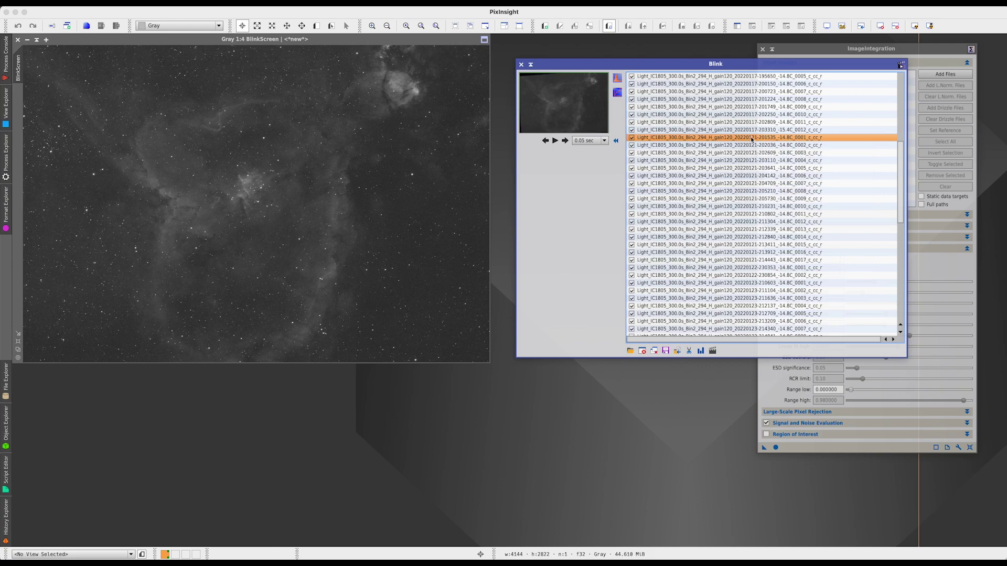
left_click(654, 352)
left_click(520, 64)
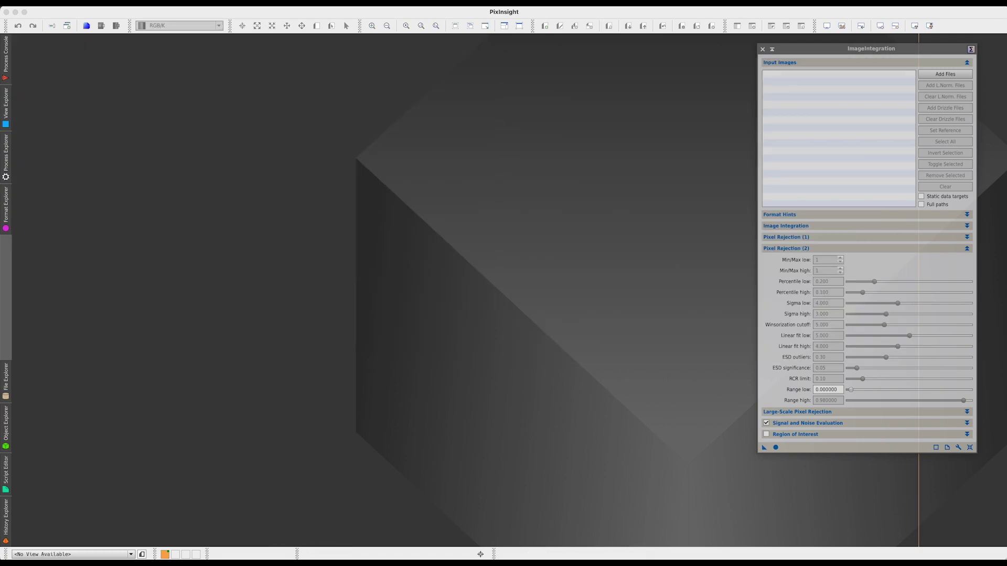
- Open the NormalizeScaleGradient batch processing script and move its window clear of the ImageIntegration dialog
left_click(264, 3)
mouse_move(241, 3)
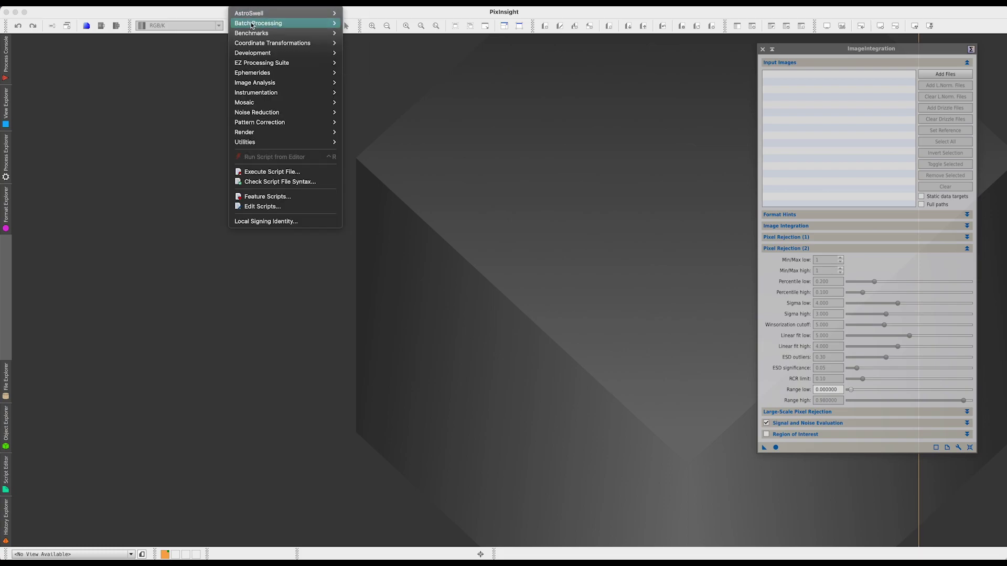
mouse_move(283, 23)
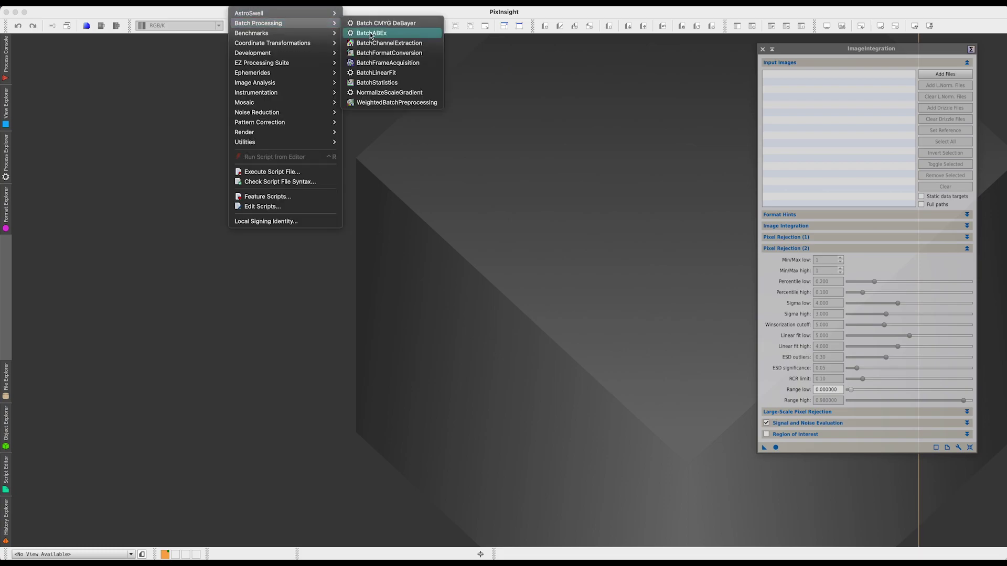
left_click(390, 93)
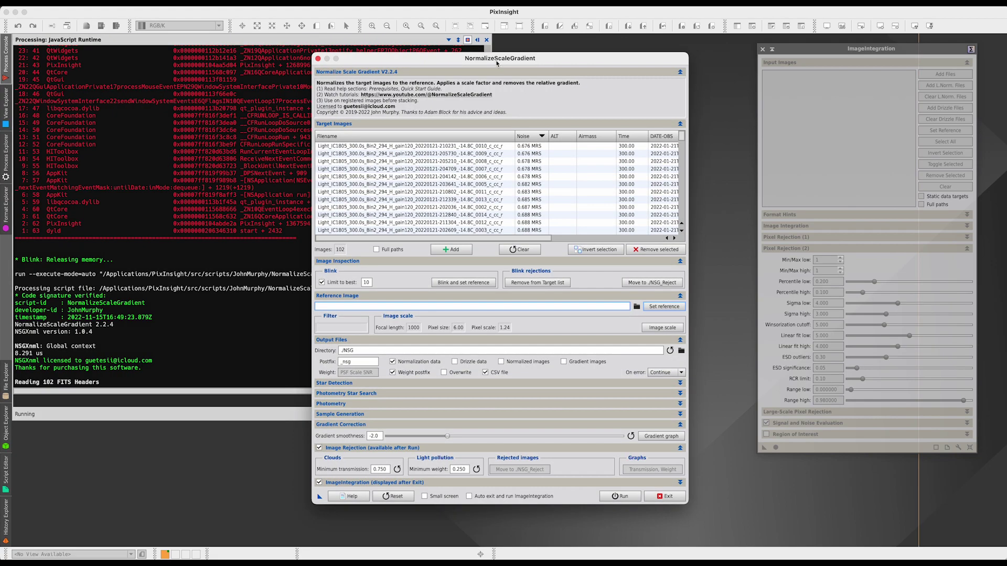
left_click_drag(507, 61, 417, 48)
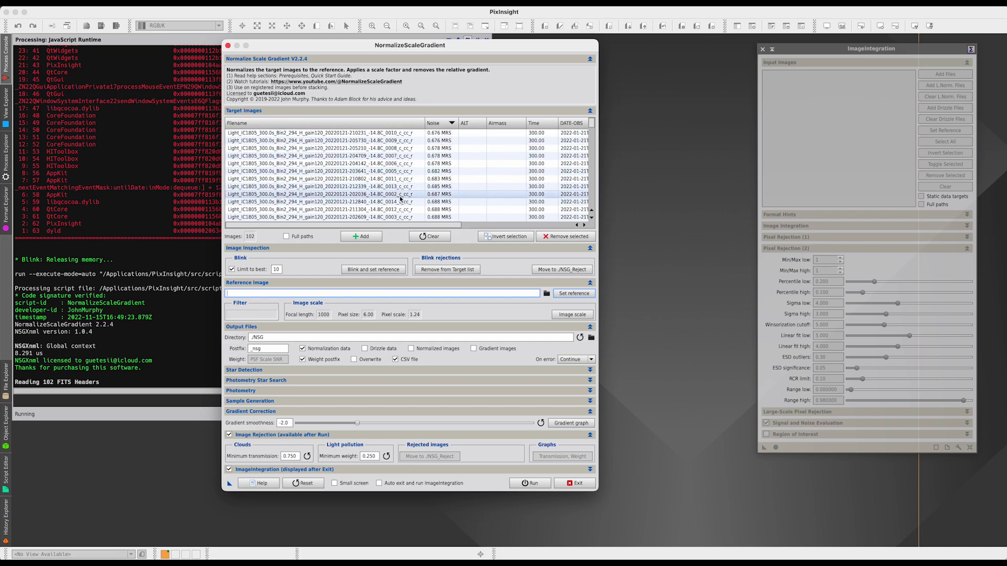
scroll(393, 200, "down", 1)
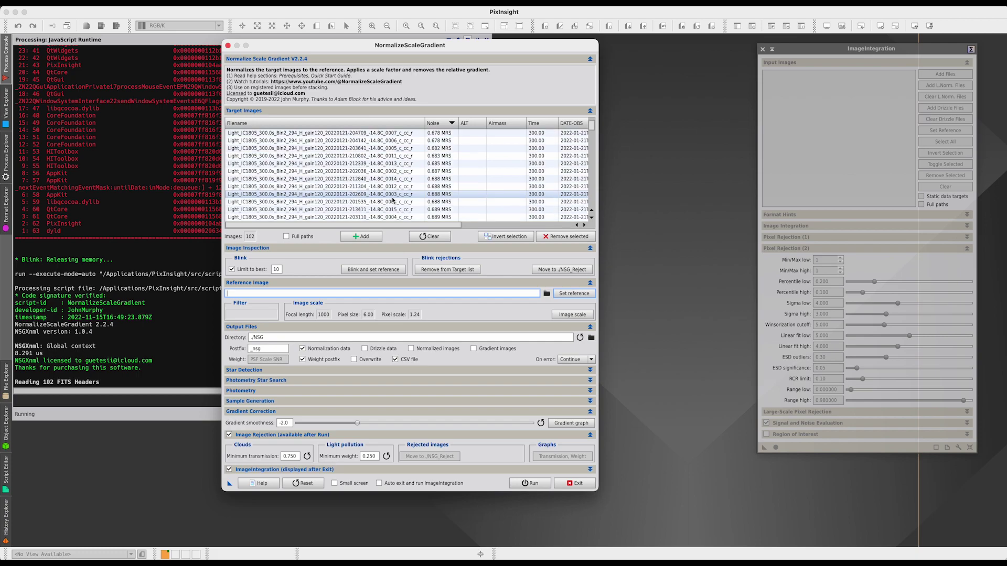
scroll(393, 201, "down", 2)
left_click(389, 203)
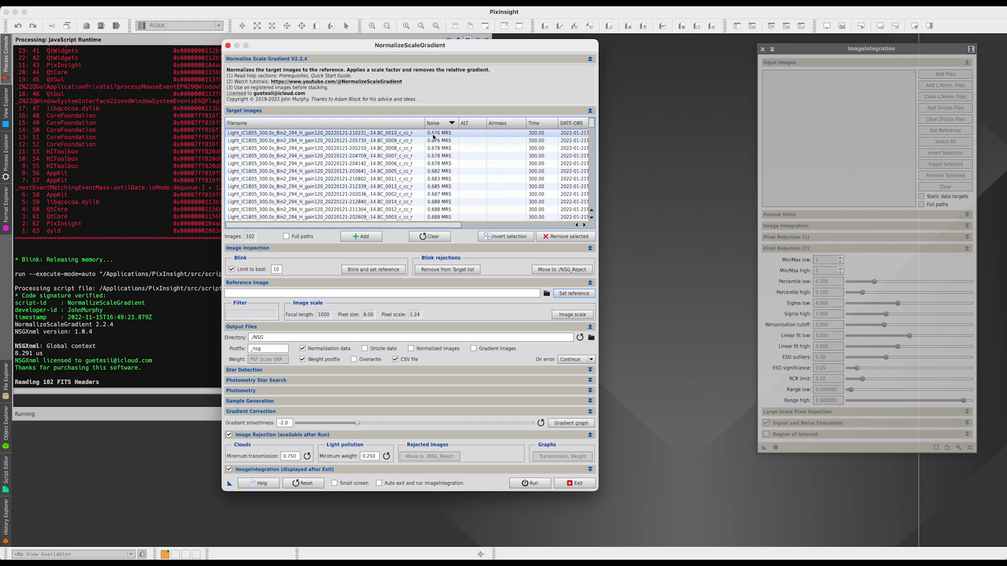
scroll(441, 199, "down", 2)
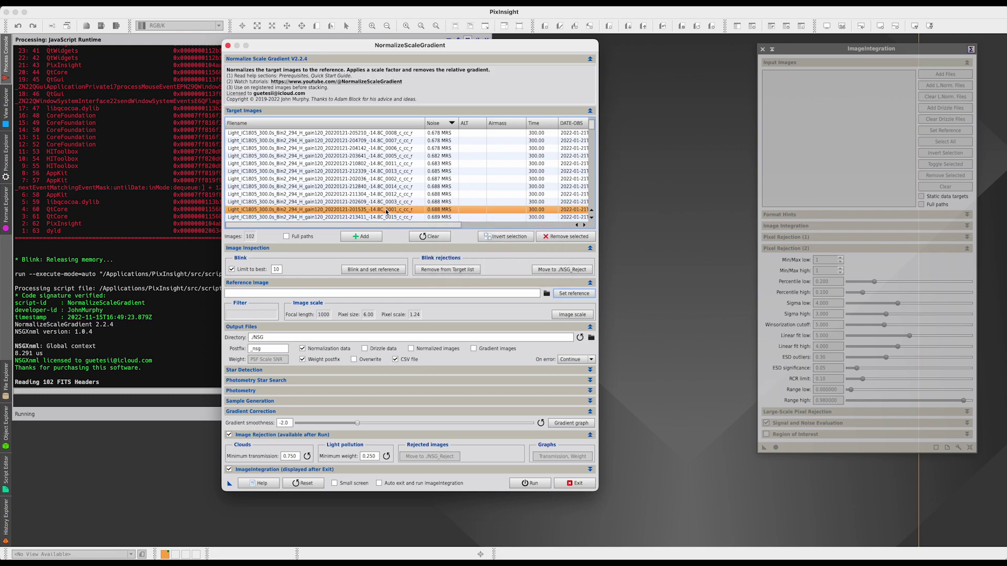
left_click(573, 295)
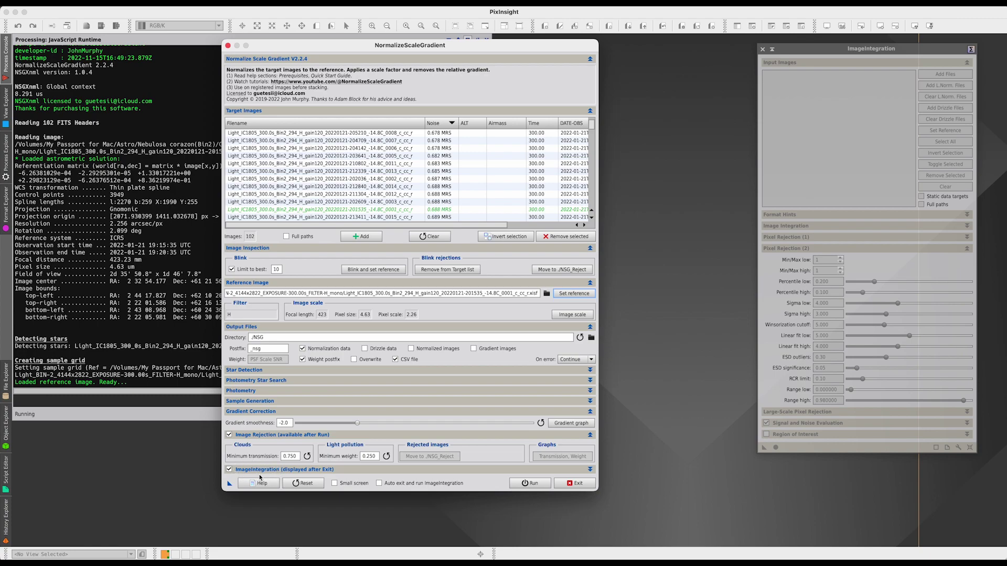
- Check the template icon choices in the script's ImageIntegration settings, and exit NormalizeScaleGradient
left_click(590, 470)
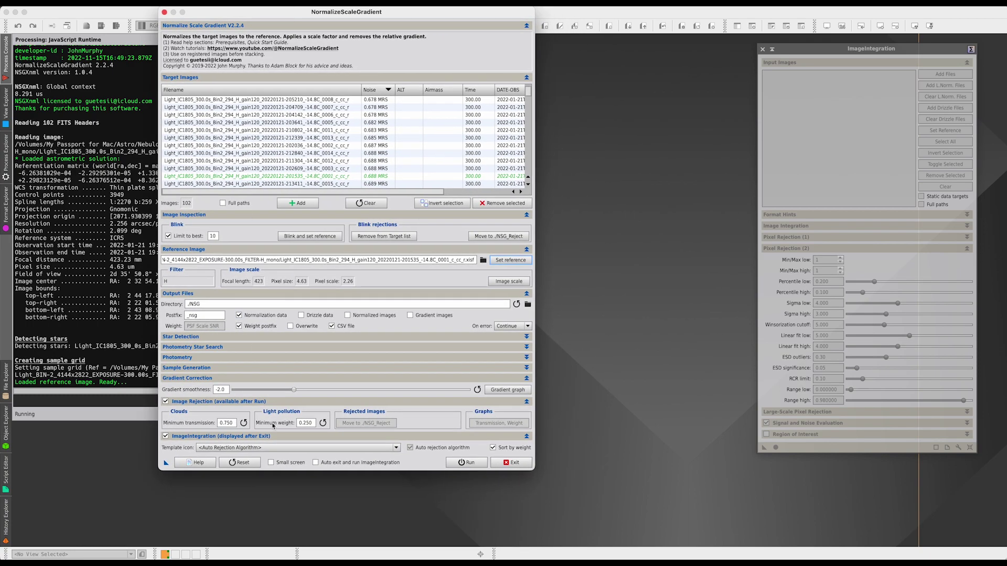
left_click(289, 449)
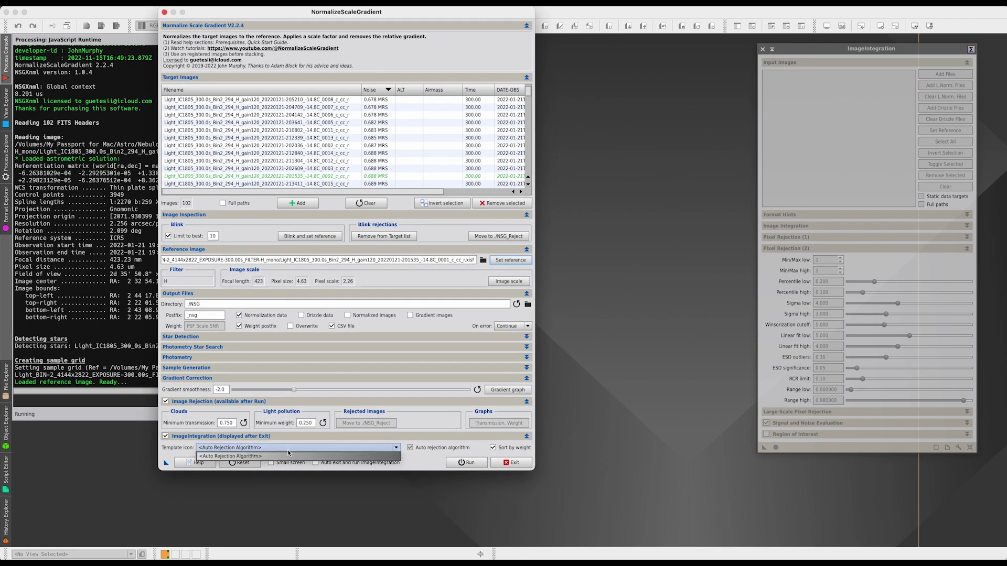
left_click(288, 454)
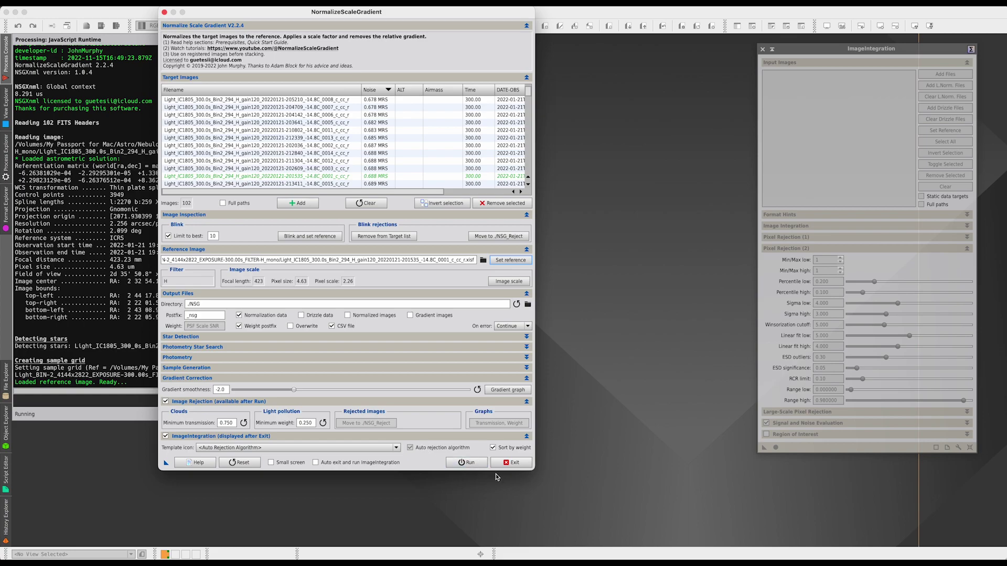
left_click(510, 464)
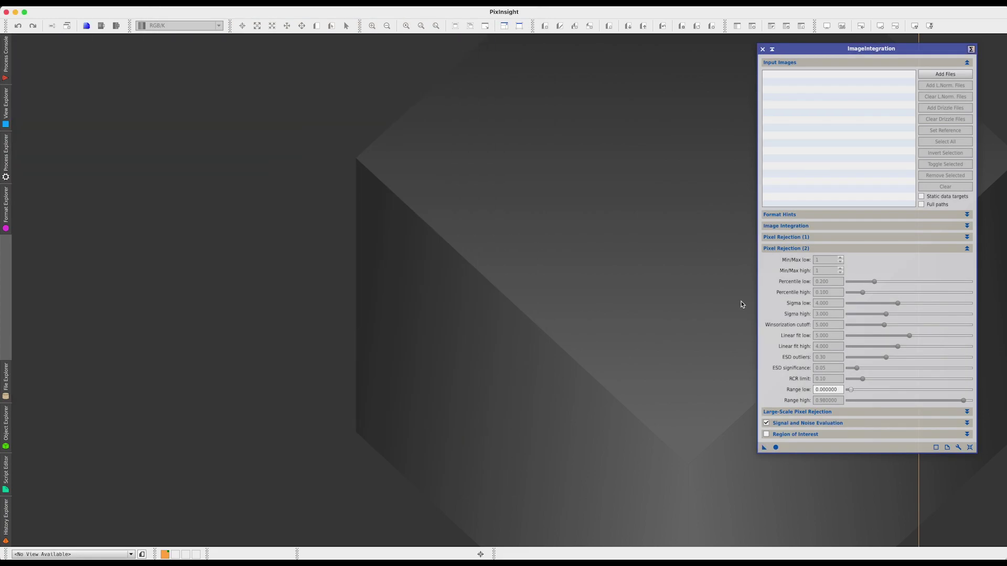
- Save the current ImageIntegration settings as a process icon on the workspace and close the ImageIntegration dialog
mouse_move(824, 49)
left_mouse_down()
mouse_move(795, 42)
mouse_move(810, 42)
left_mouse_up()
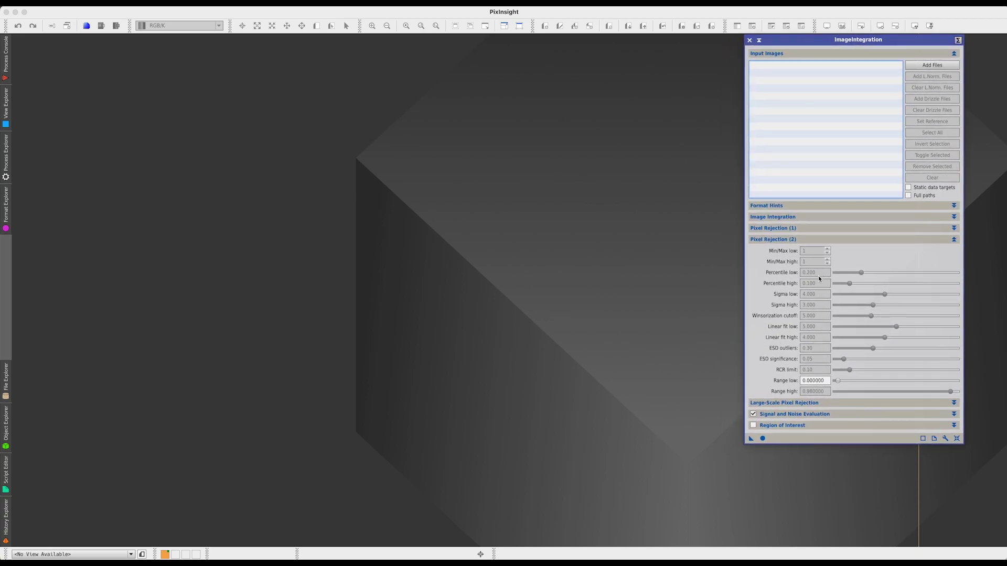
left_click_drag(827, 41, 819, 24)
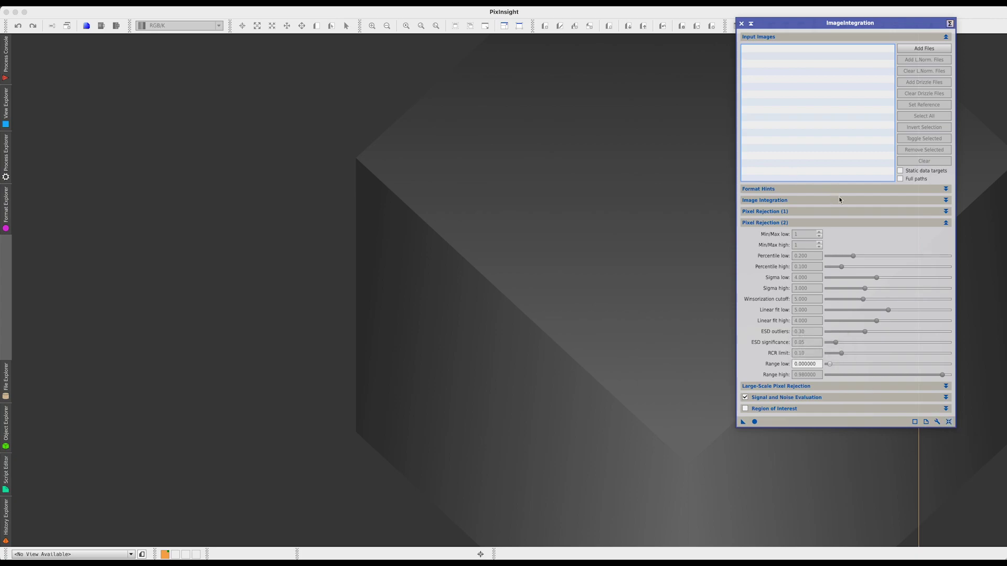
left_click_drag(743, 422, 703, 443)
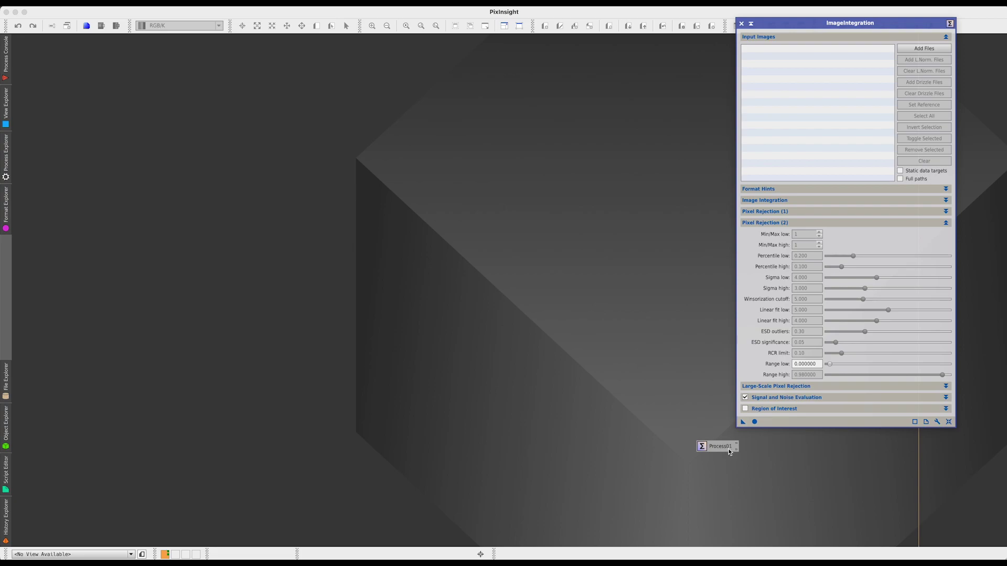
left_click(741, 23)
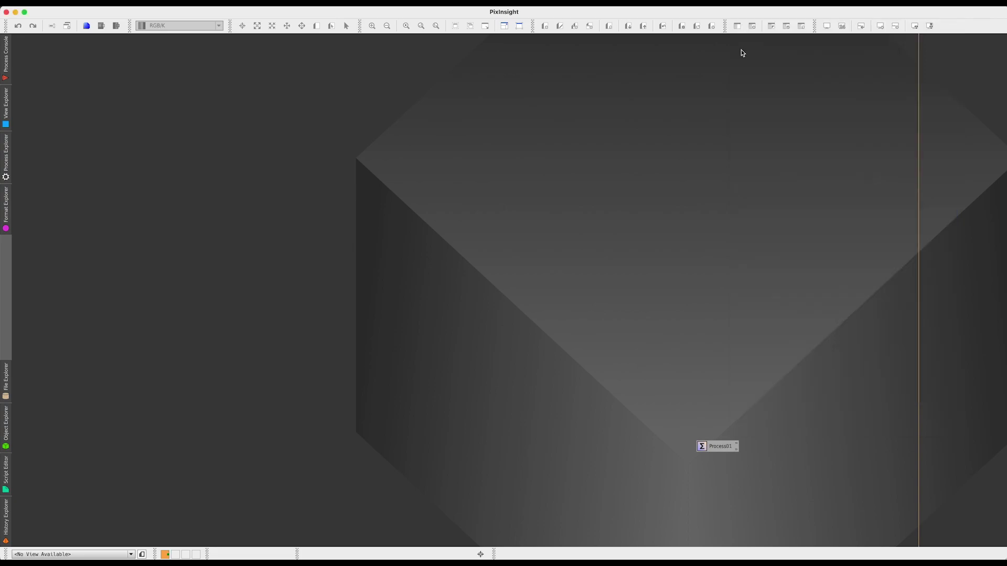
- Rename the ImageIntegration process icon to Template_NSG and move it towards the workspace's lower-right corner
double_click(739, 446)
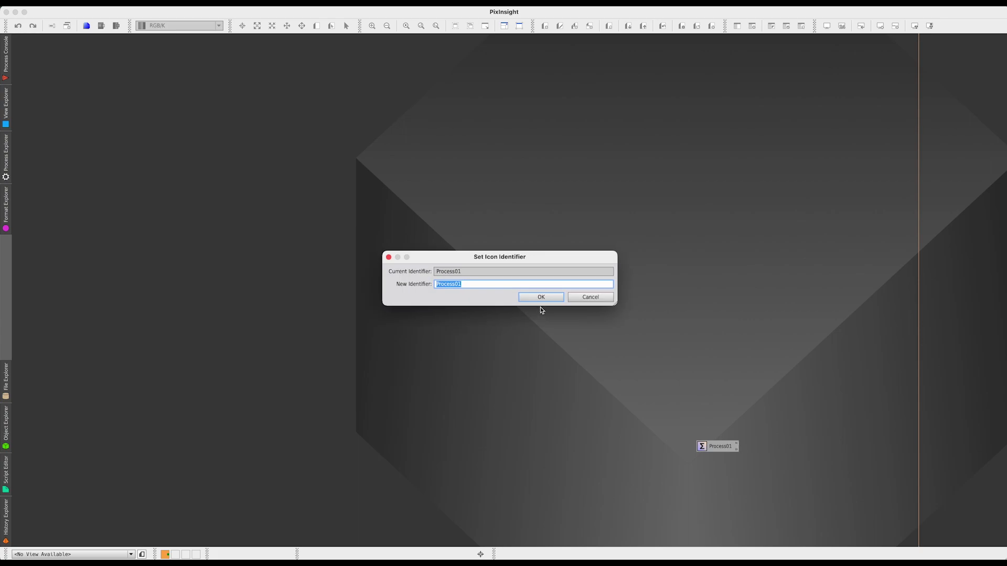
type("Template")
left_click(543, 303)
type("_NSG")
left_click(542, 298)
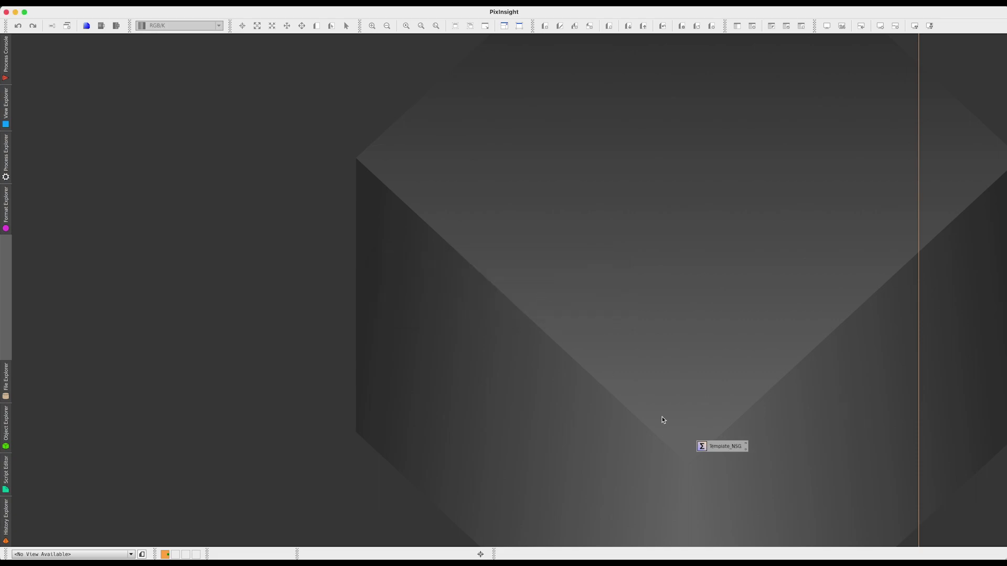
left_click_drag(719, 445, 986, 512)
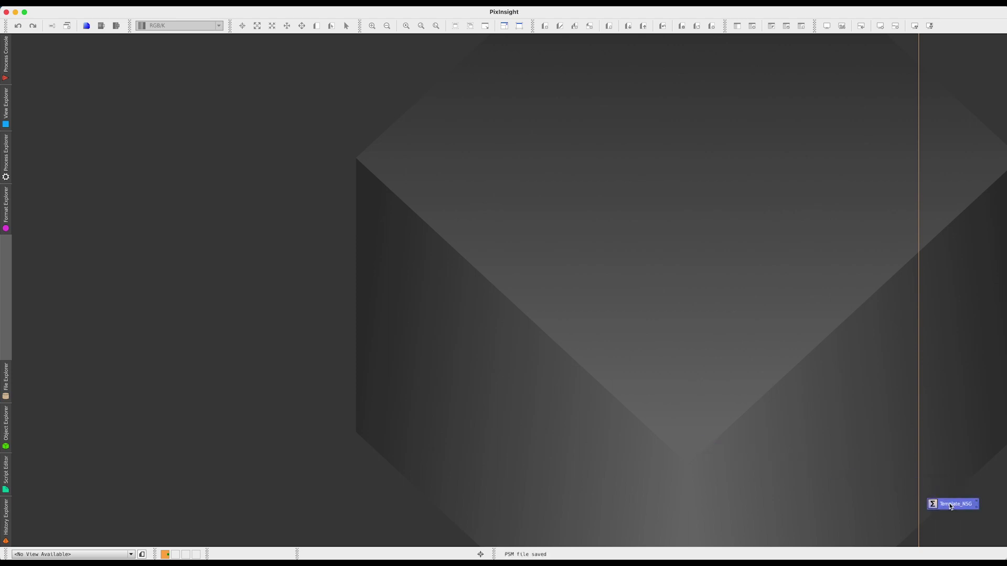
- Reopen the NormalizeScaleGradient batch processing script and move its window higher on the screen
left_click(212, 4)
mouse_move(241, 4)
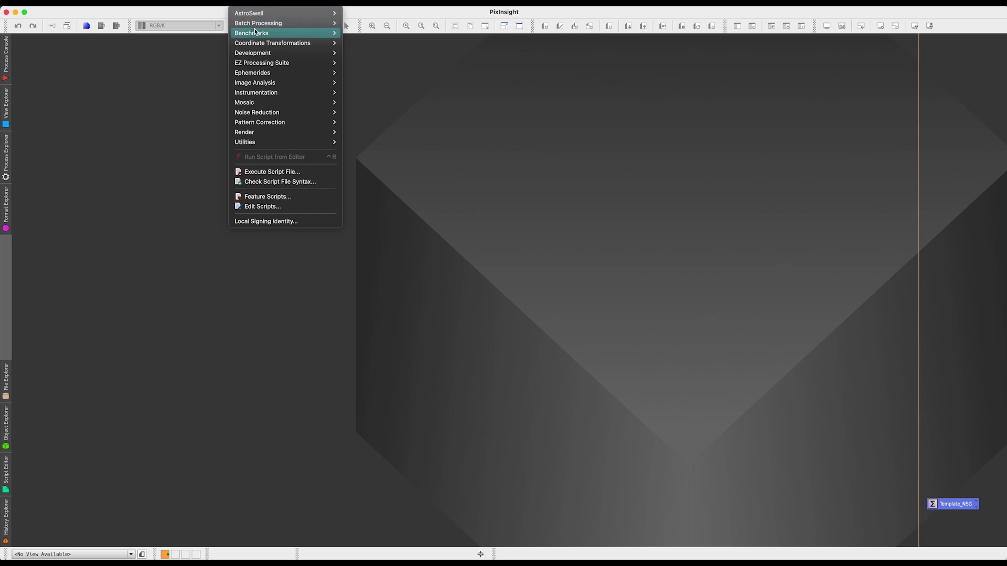
mouse_move(279, 35)
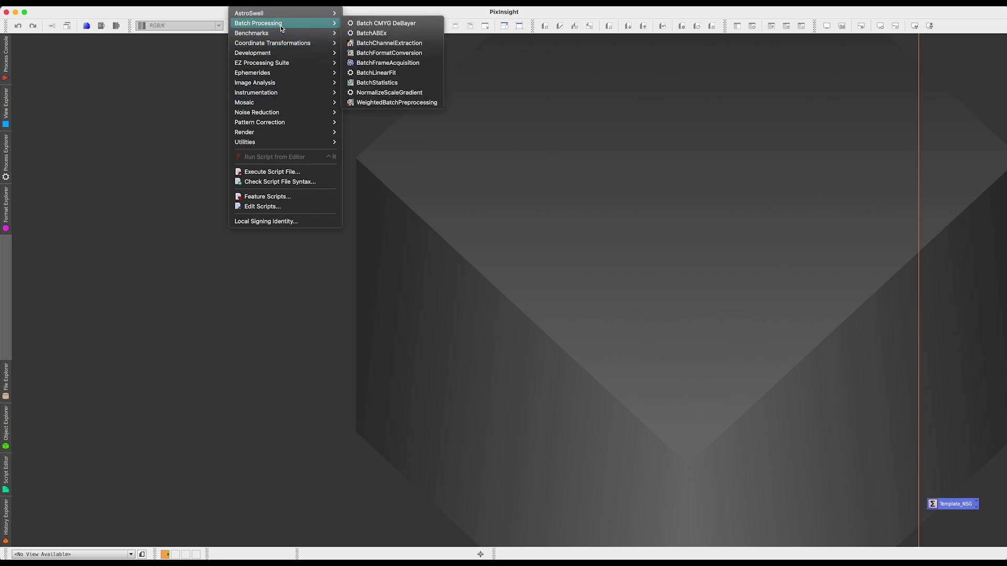
left_click(372, 92)
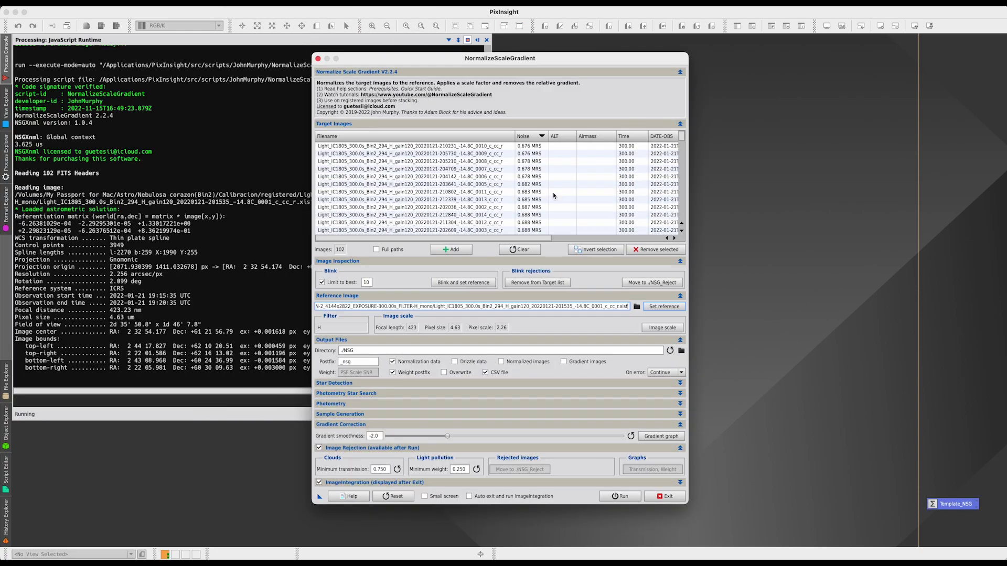
left_click_drag(440, 55, 409, 36)
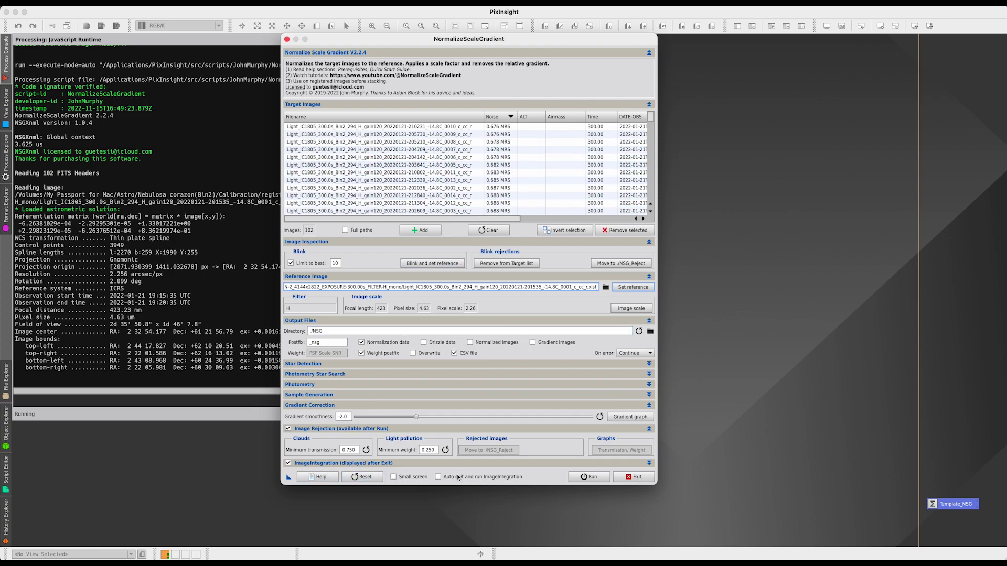
- Select Template_NSG as the template icon for the script's ImageIntegration output
left_click(509, 464)
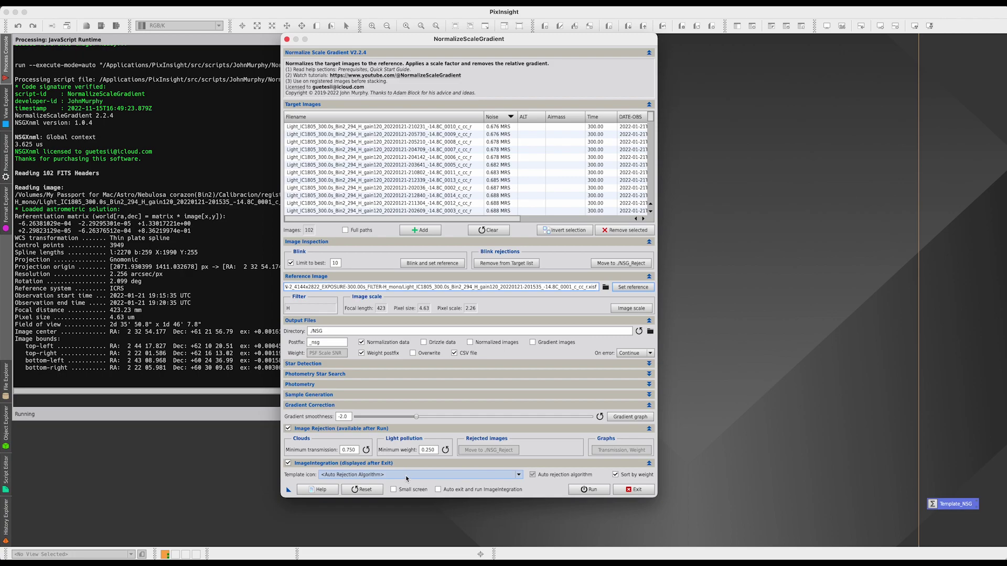
left_click(405, 475)
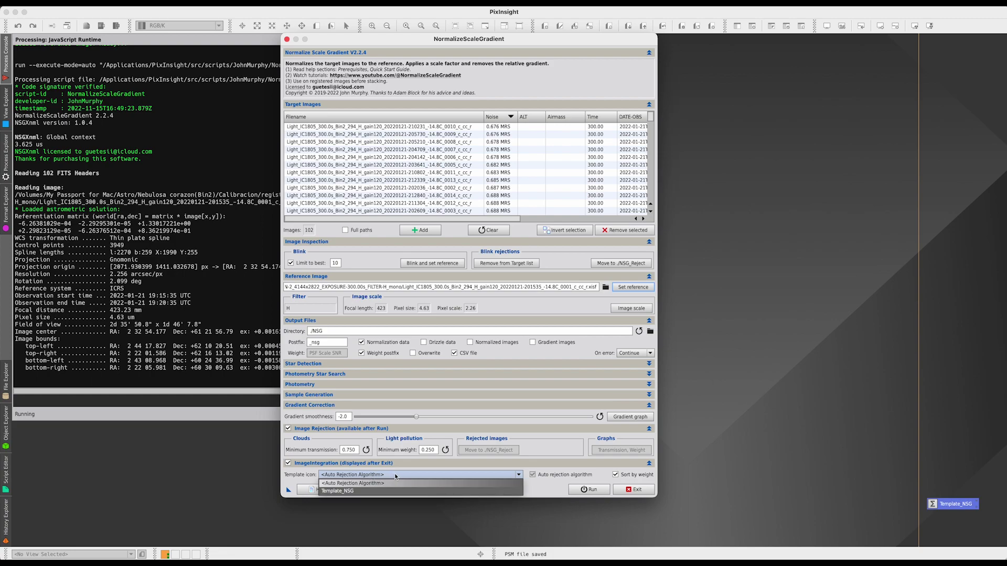
left_click(337, 492)
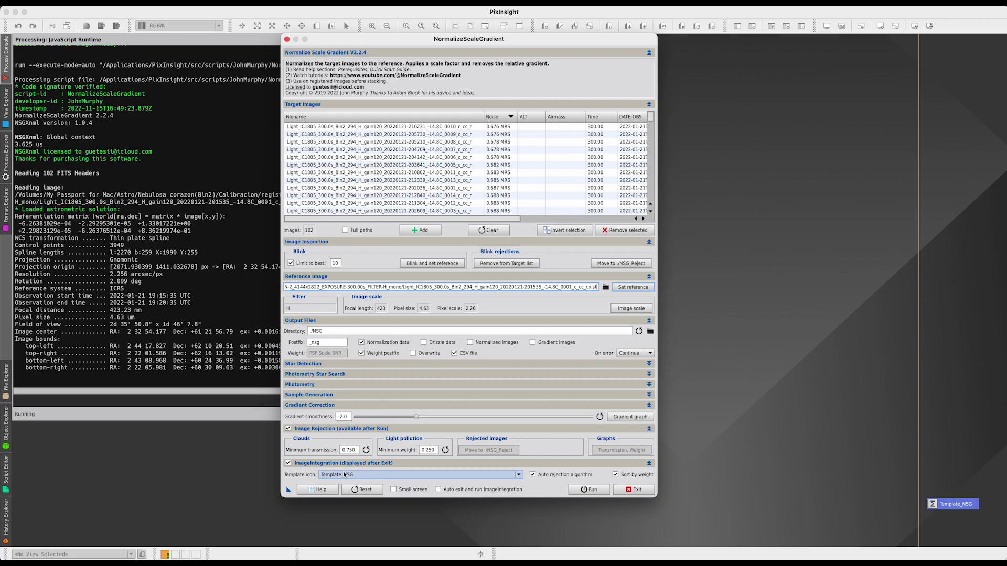
- Set the output directory to the NSG folder inside Calibracion
left_click(650, 332)
left_click(628, 79)
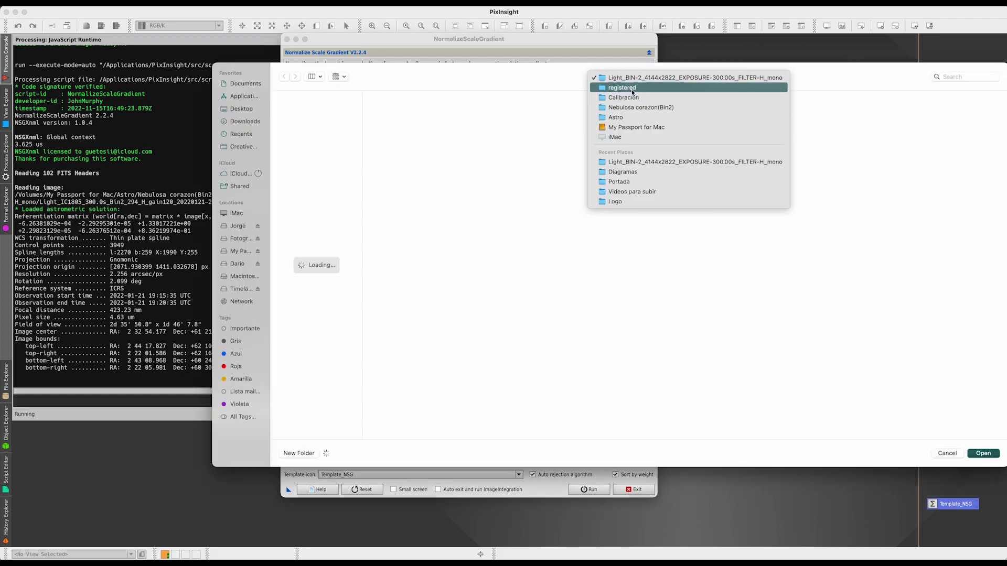
left_click(628, 99)
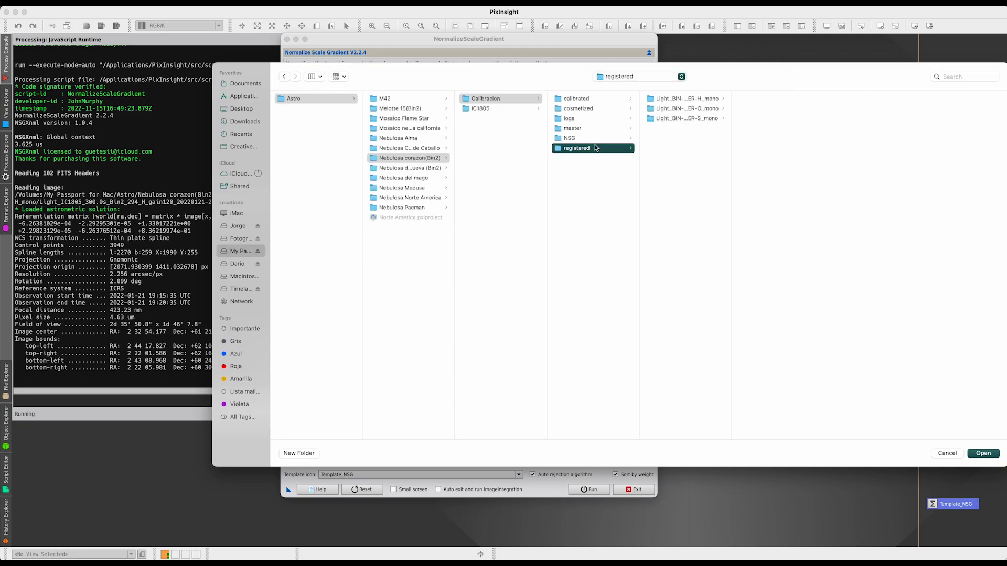
left_click(566, 139)
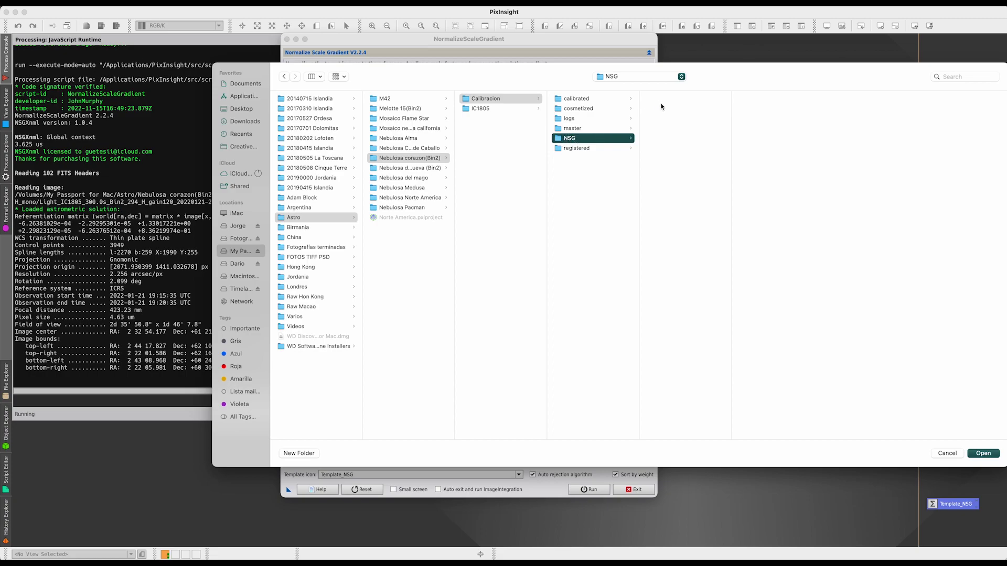
left_click(984, 454)
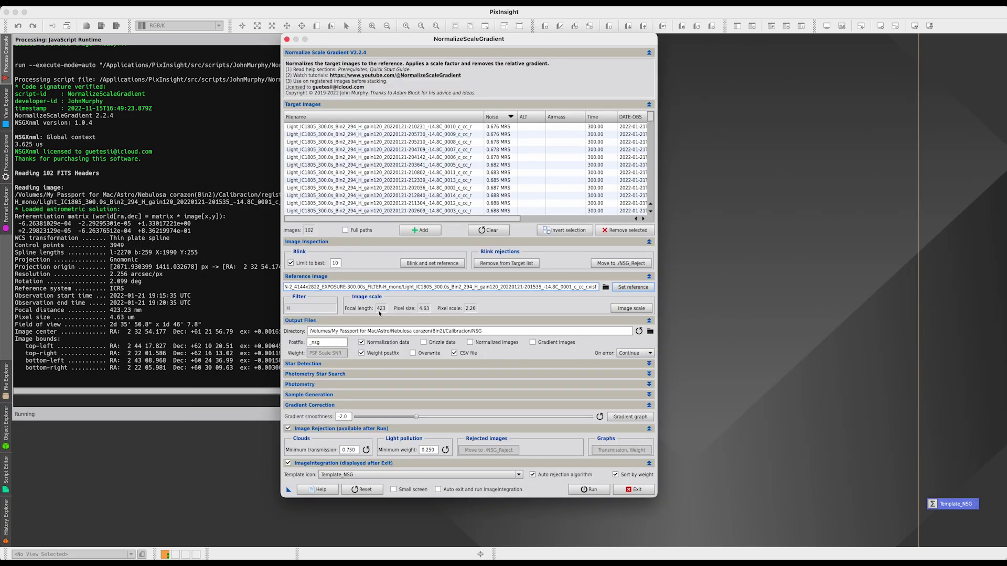
- Turn off normalization data in the output files so that normalized images are written instead
left_click(313, 343)
left_click(361, 342)
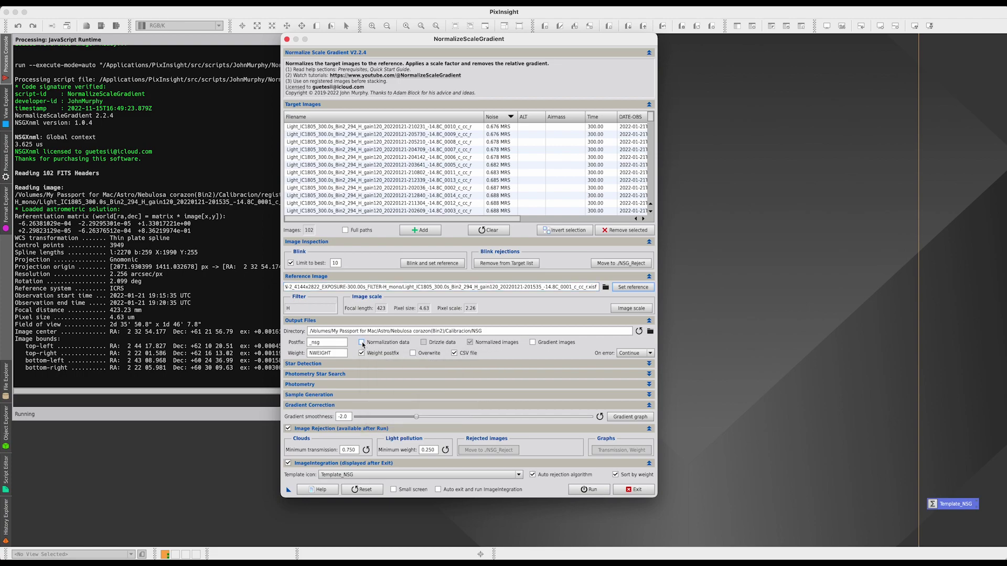
left_click(361, 342)
left_click(362, 343)
left_click(361, 343)
left_click(362, 344)
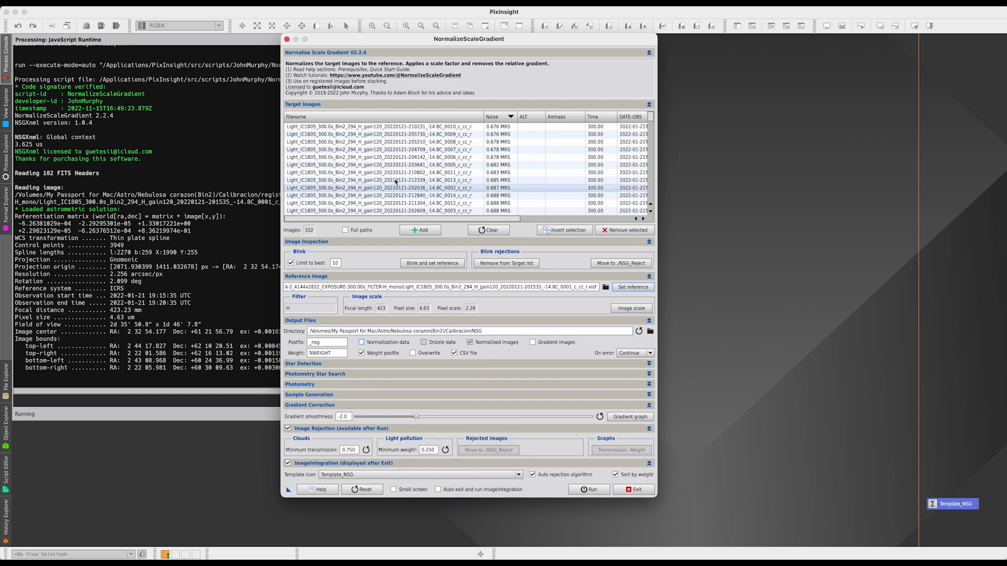
scroll(448, 166, "down", 10)
scroll(444, 166, "up", 10)
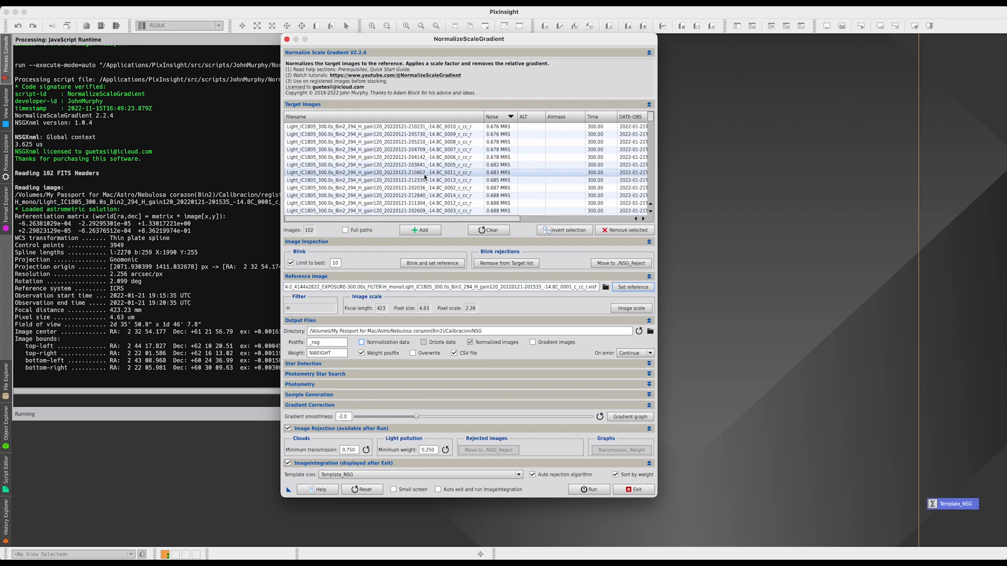
scroll(425, 177, "down", 15)
left_click(445, 212)
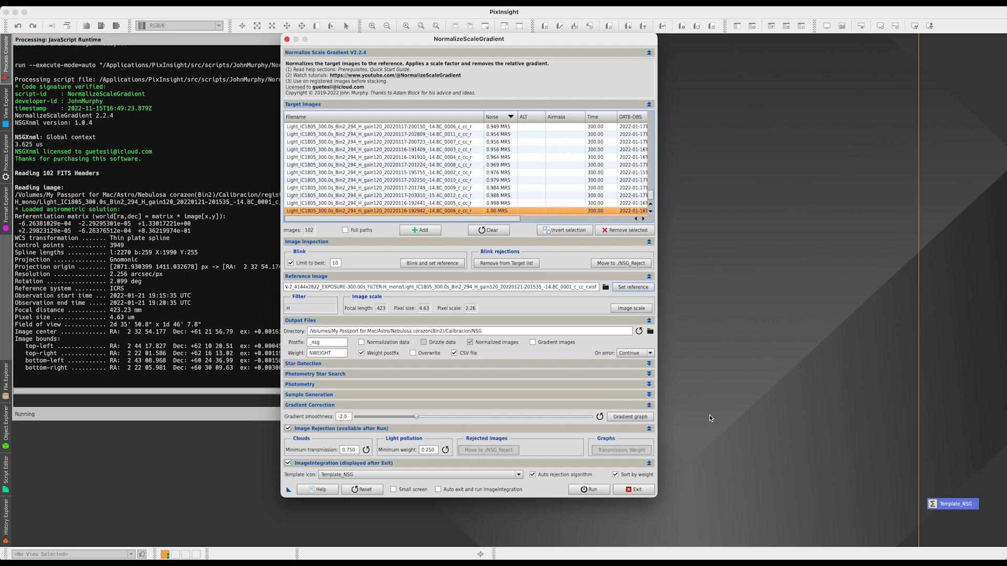
left_click(630, 417)
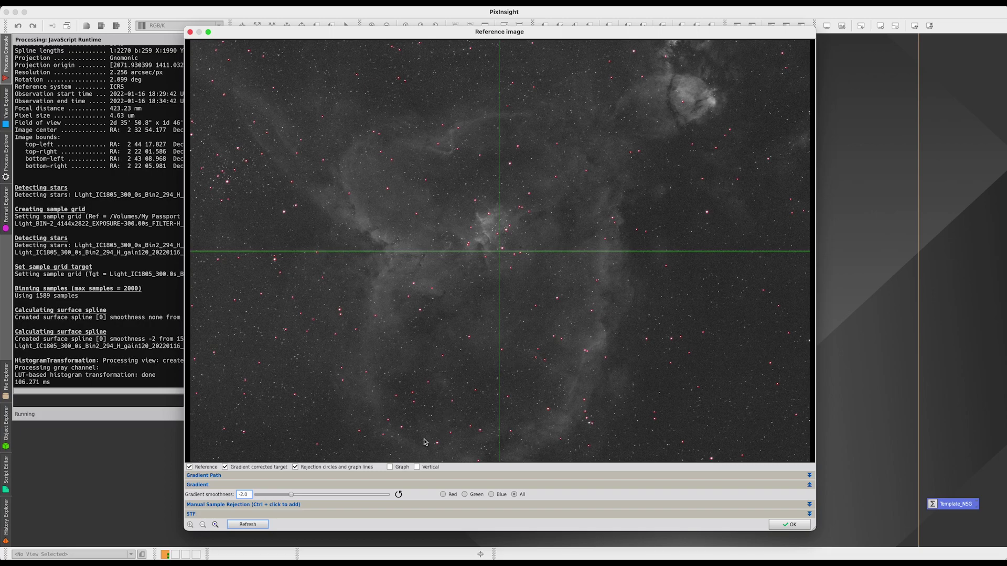
left_click(390, 467)
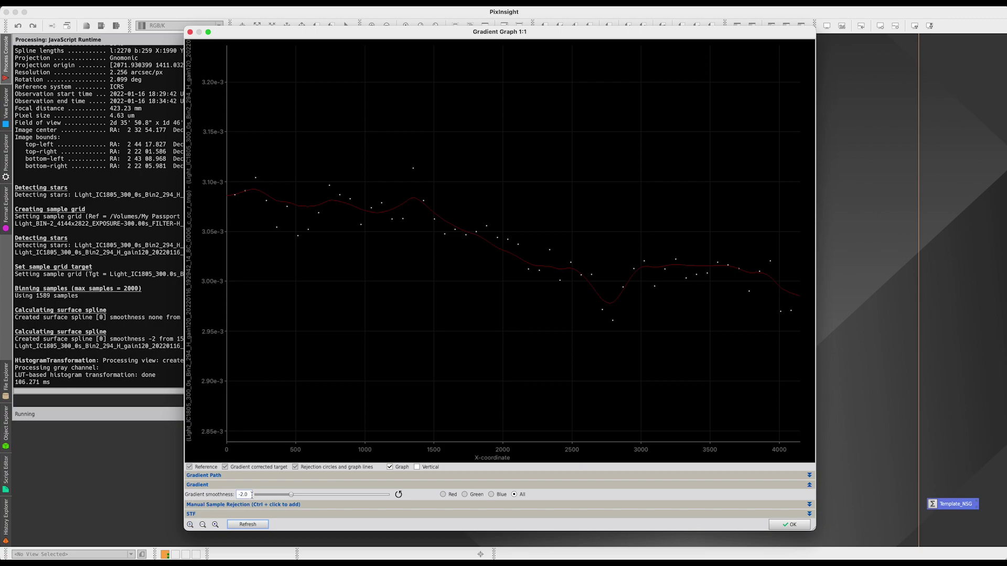
- Try gradient smoothness values of 0.6 and -3.8 on the graph, restoring the default between them
left_click_drag(290, 496, 332, 498)
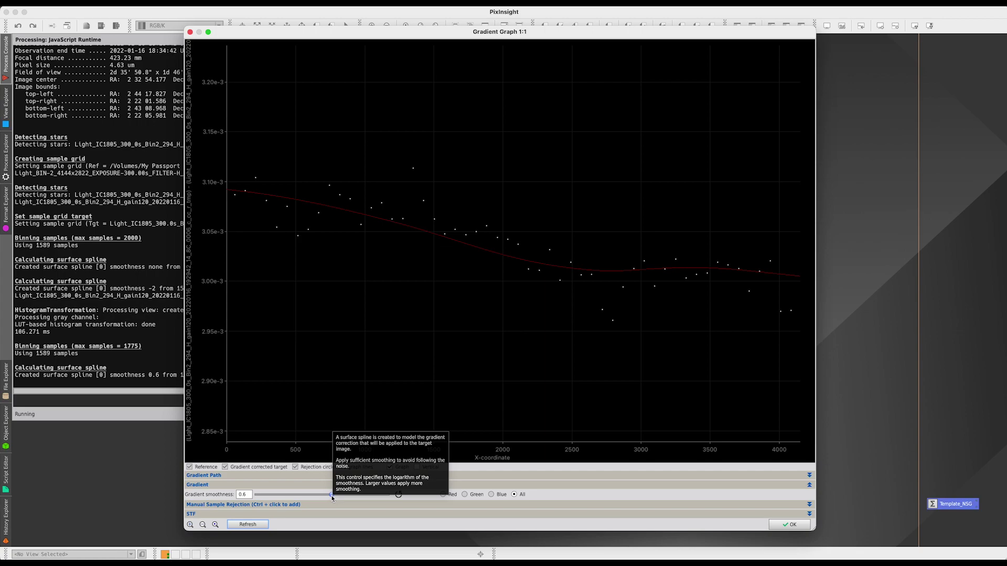
left_click(399, 494)
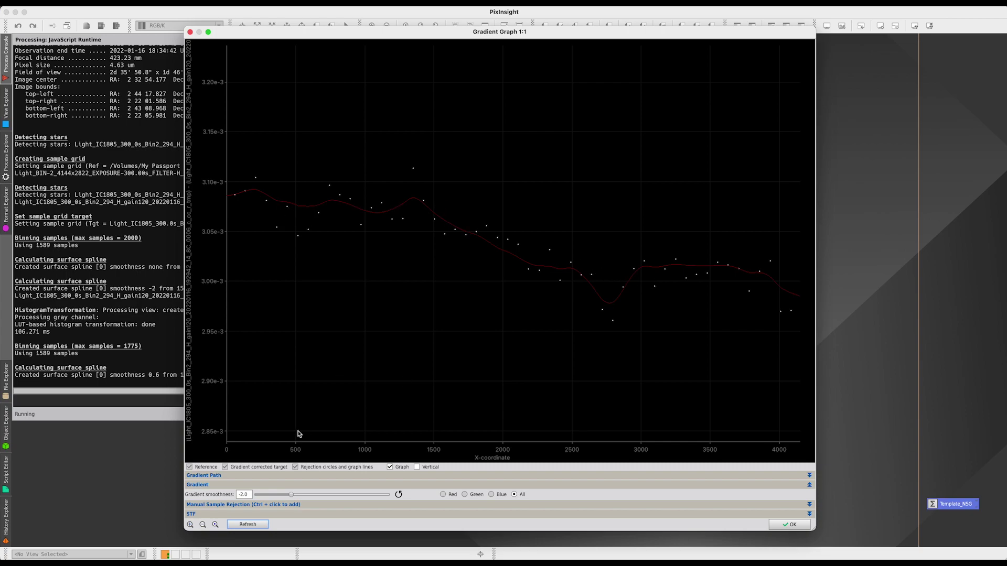
left_click_drag(291, 495, 265, 496)
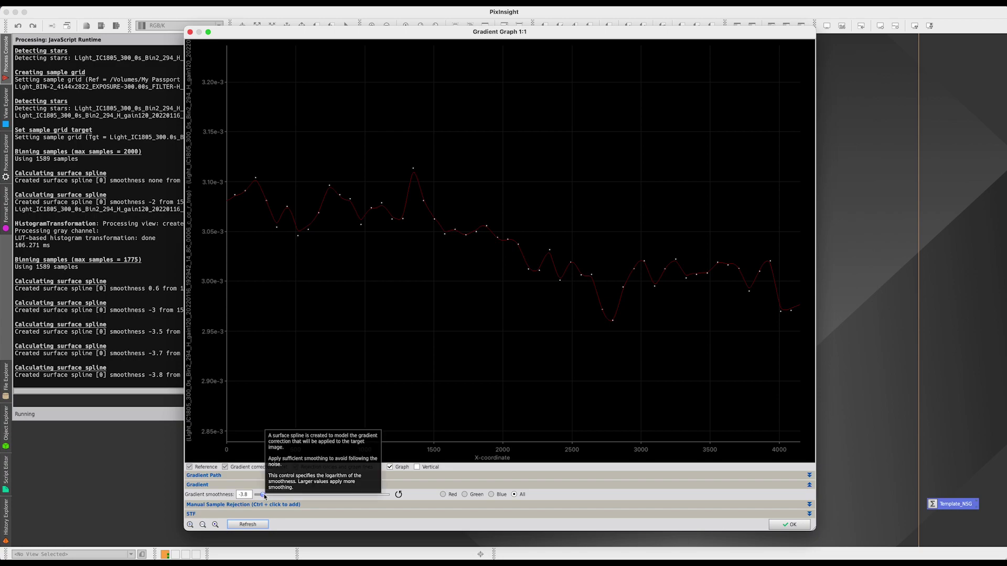
- Replace the gradient graph with the image view and compare the reference image with the gradient-corrected target
left_click(389, 467)
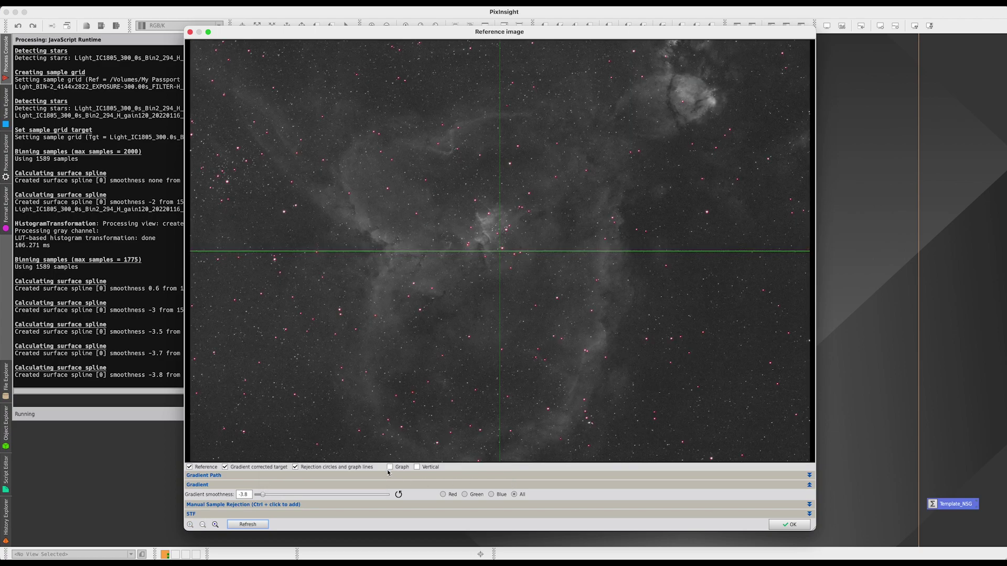
left_click(190, 467)
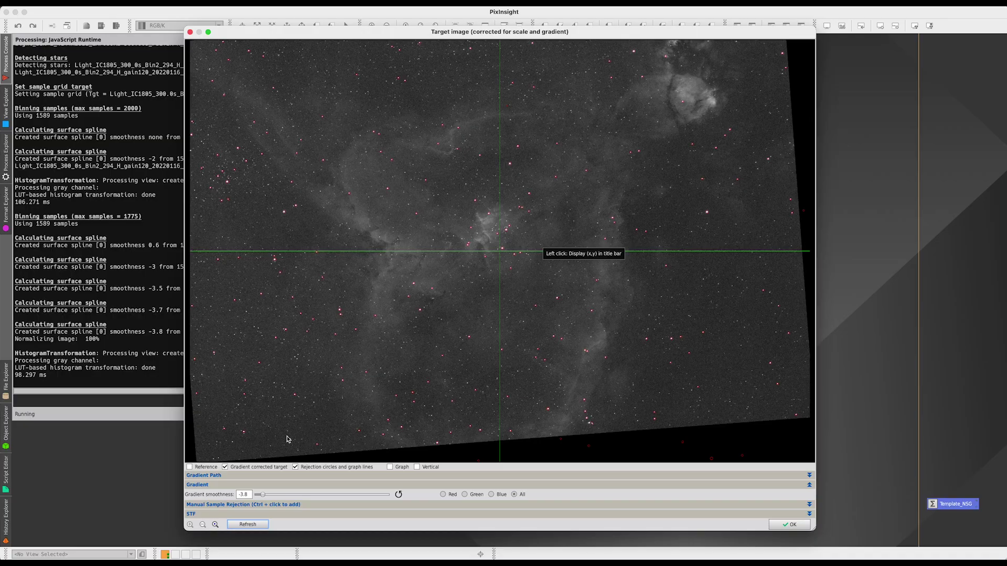
left_click(190, 468)
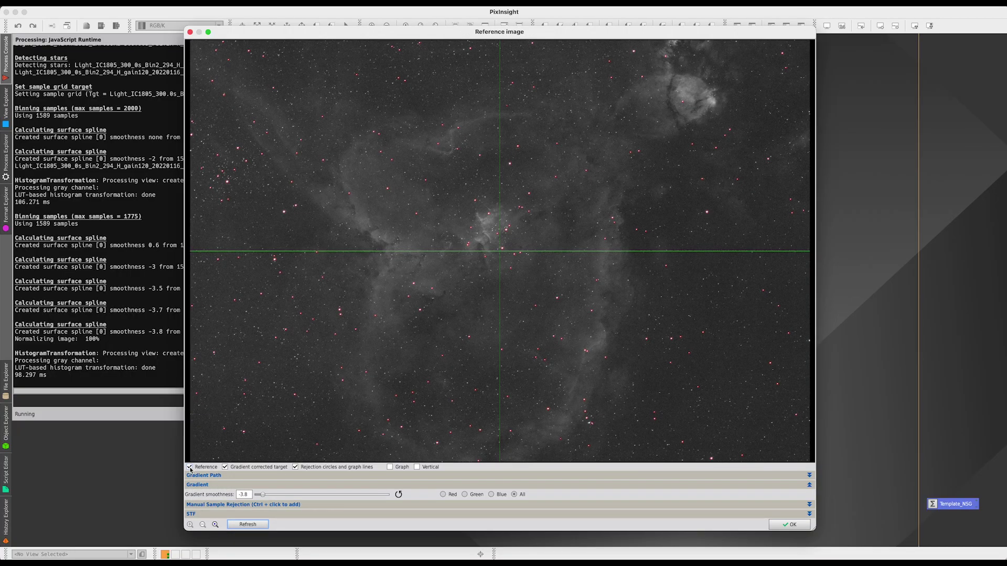
left_click(190, 468)
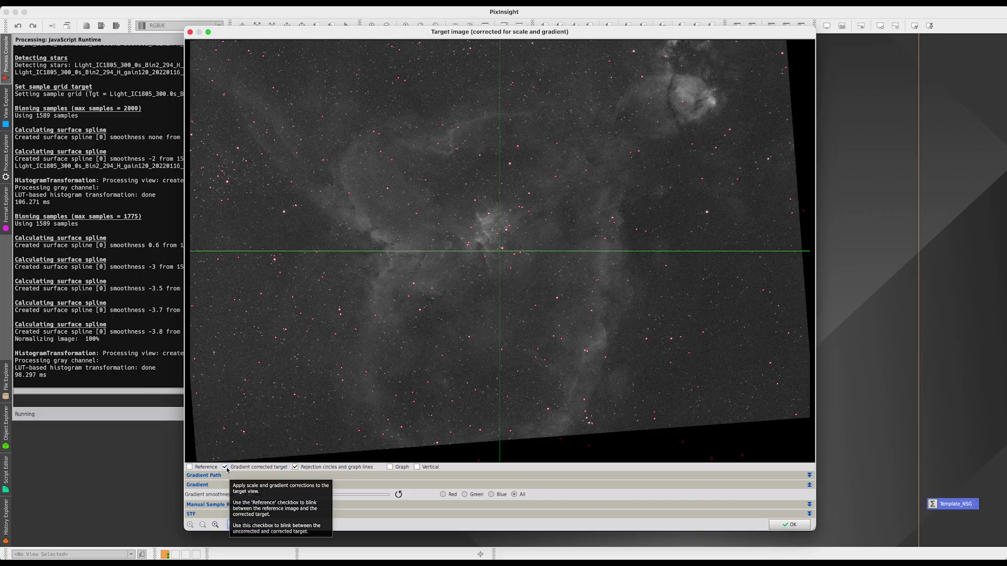
- Blink repeatedly between the uncorrected and gradient-corrected target image to examine the effect of the correction
left_click(225, 467)
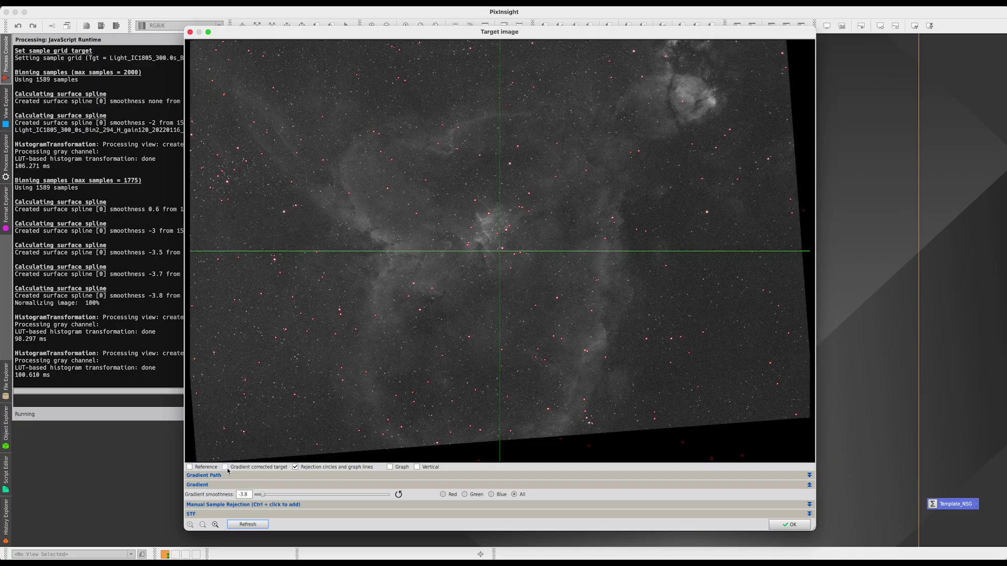
left_click(225, 468)
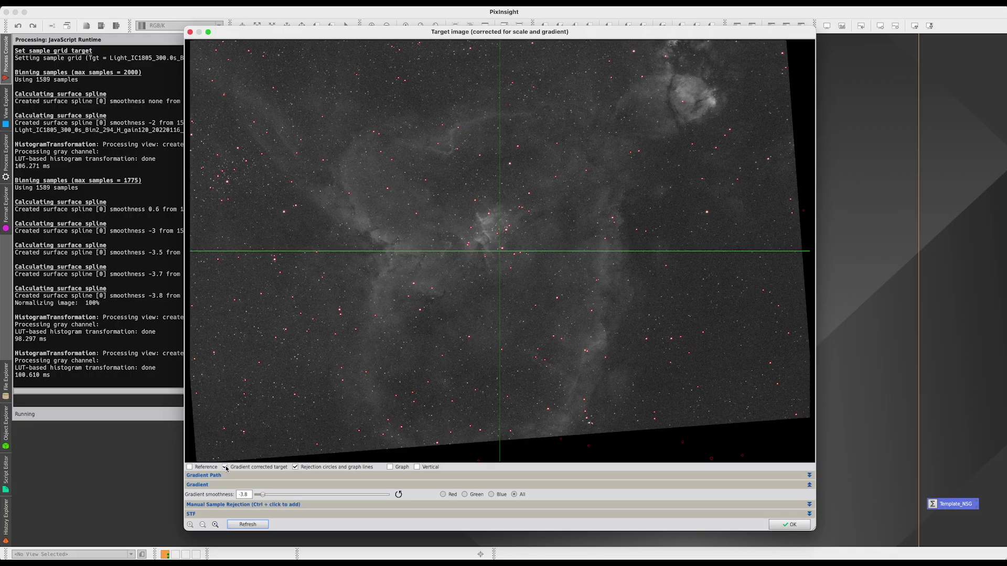
left_click(225, 467)
left_click(226, 467)
left_click(226, 467)
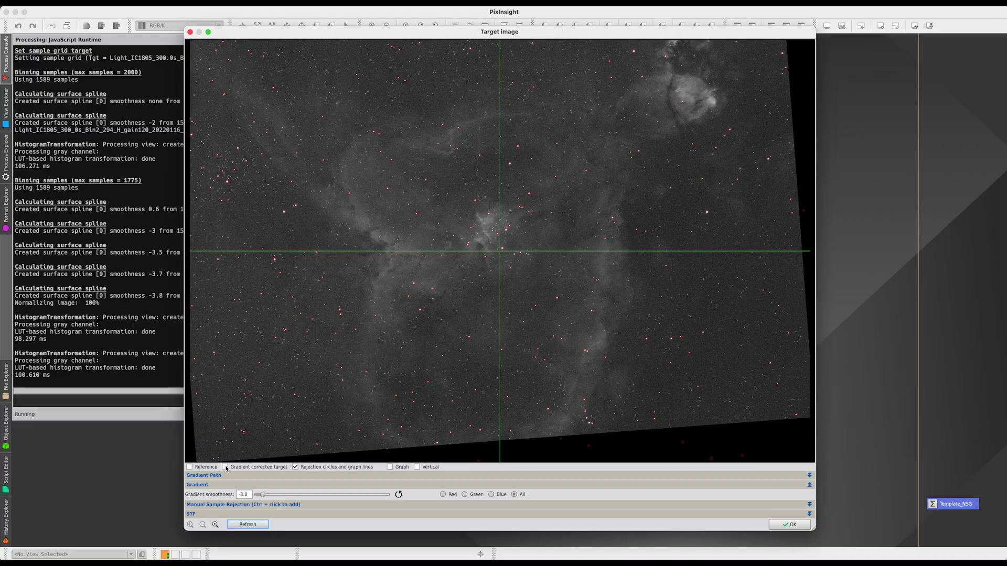
left_click(226, 467)
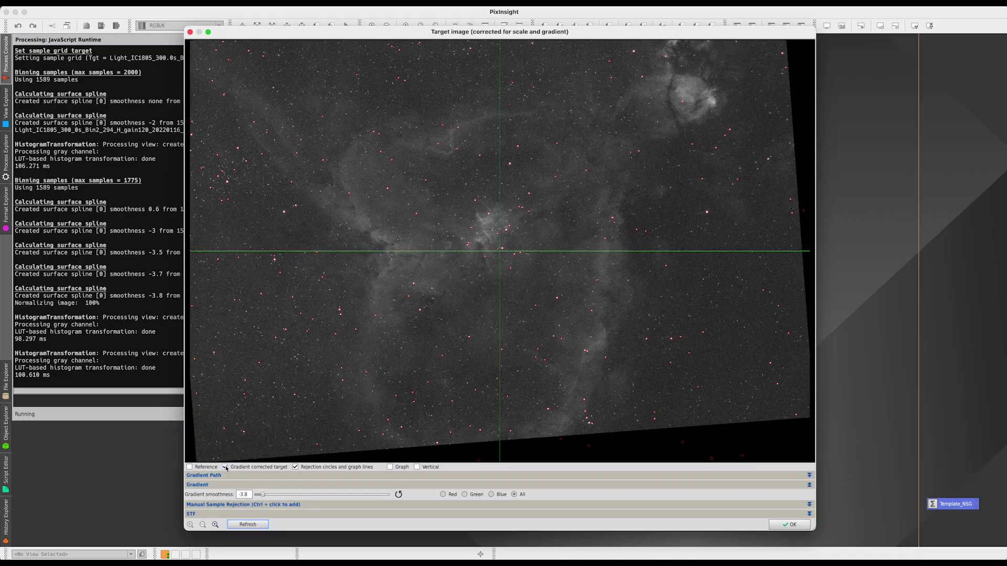
left_click(225, 467)
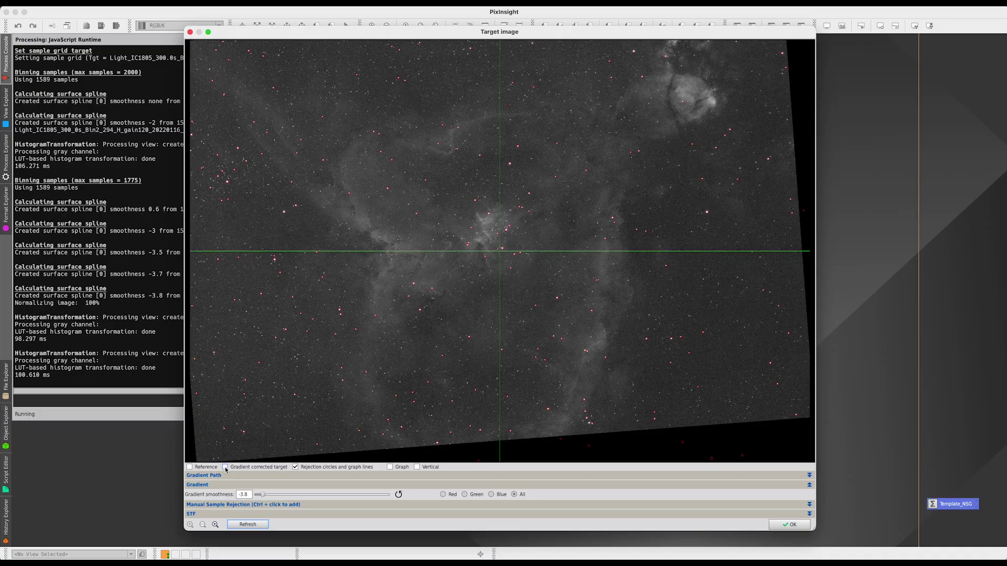
left_click(225, 467)
left_click(226, 467)
left_click(226, 467)
- Blink the reference image against the corrected target, and briefly recheck the gradient graph
left_click(189, 467)
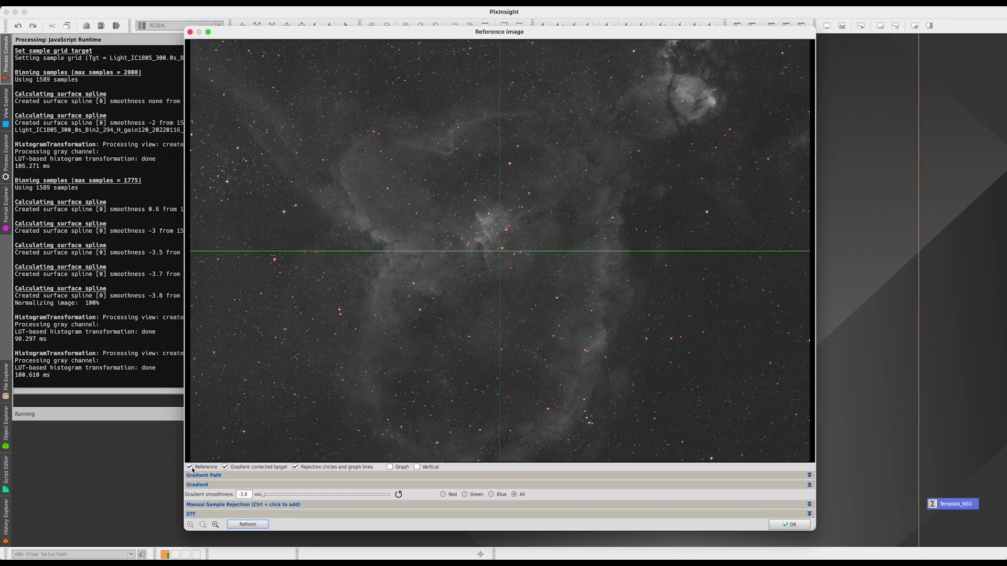
left_click(190, 467)
left_click(190, 468)
left_click(189, 467)
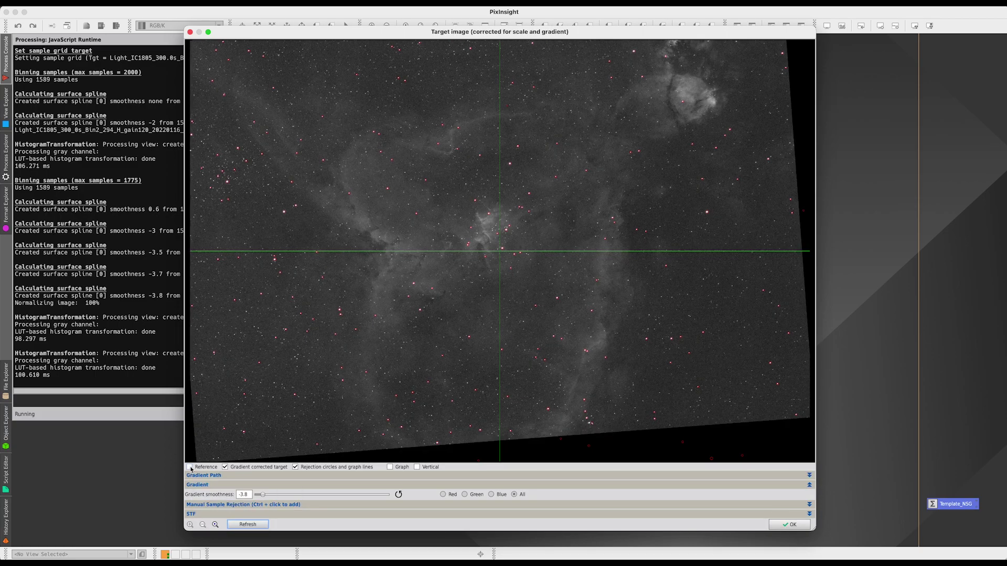
left_click(190, 467)
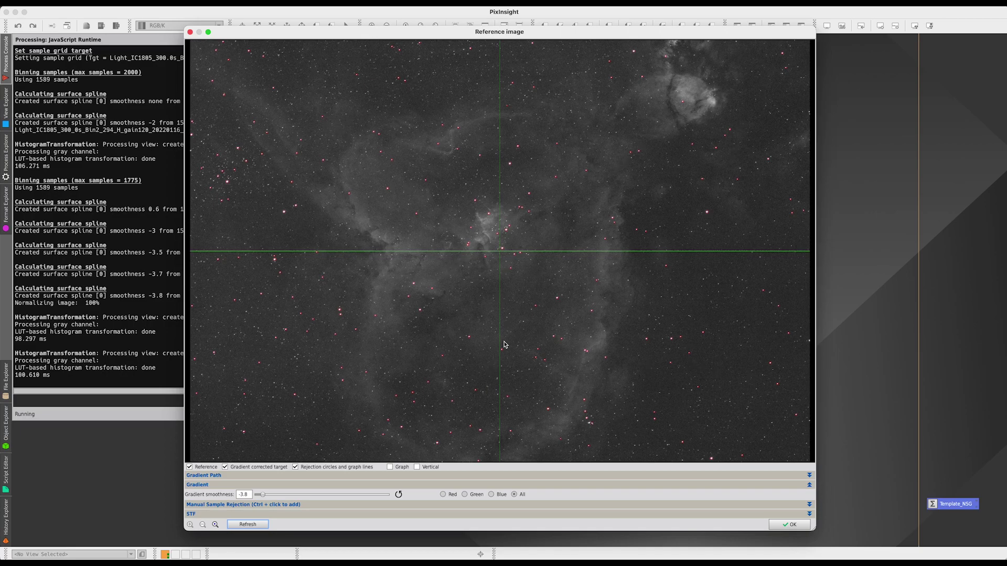
left_click(391, 468)
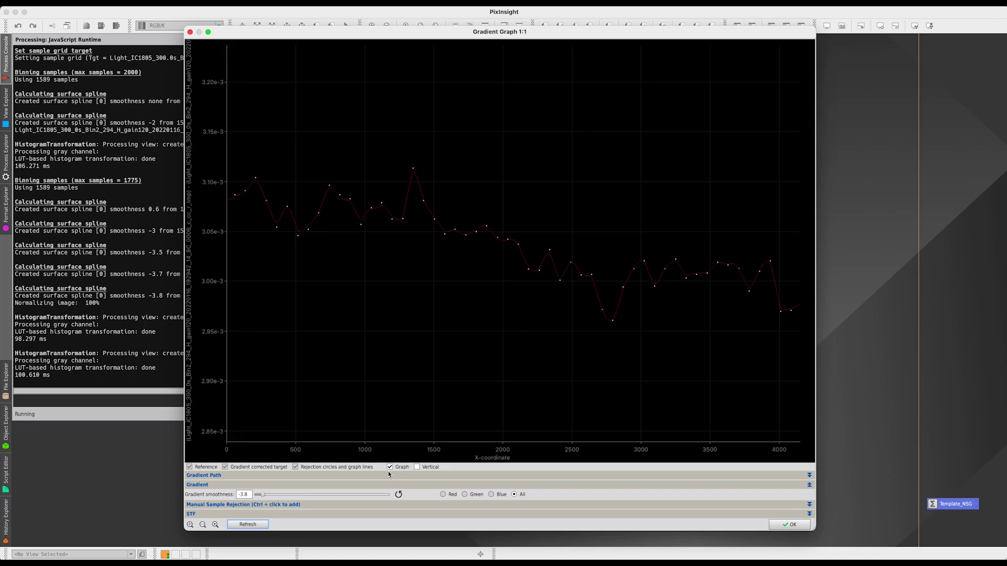
left_click(390, 467)
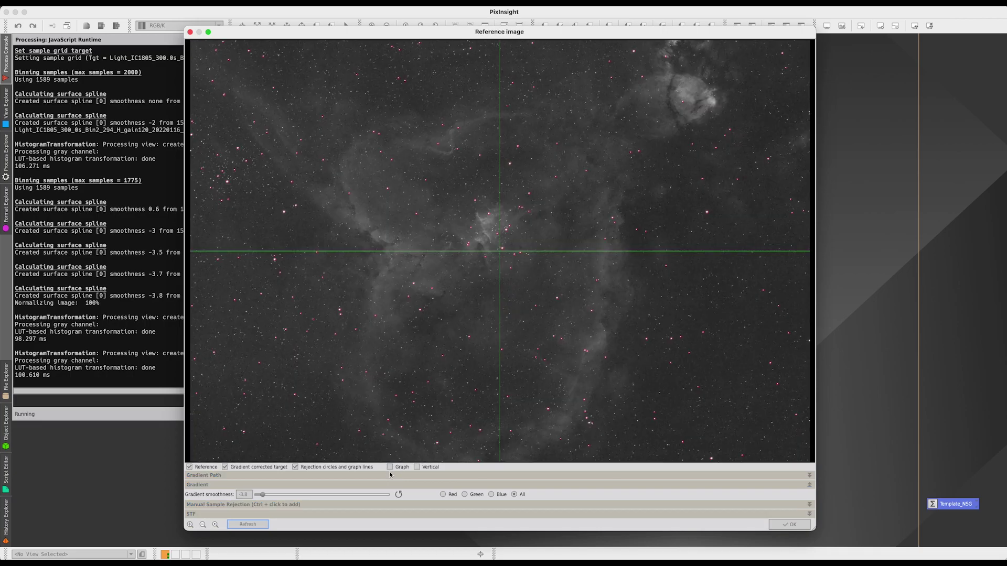
- Try the horizontal gradient path line at y positions 2165, 1207 and 1943
left_click(392, 505)
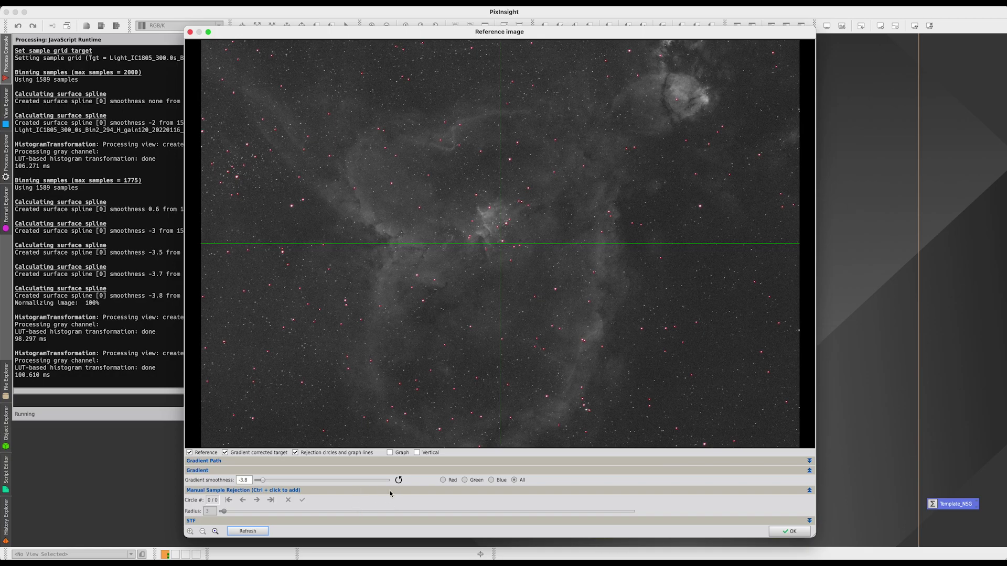
left_click(389, 490)
left_click(347, 483)
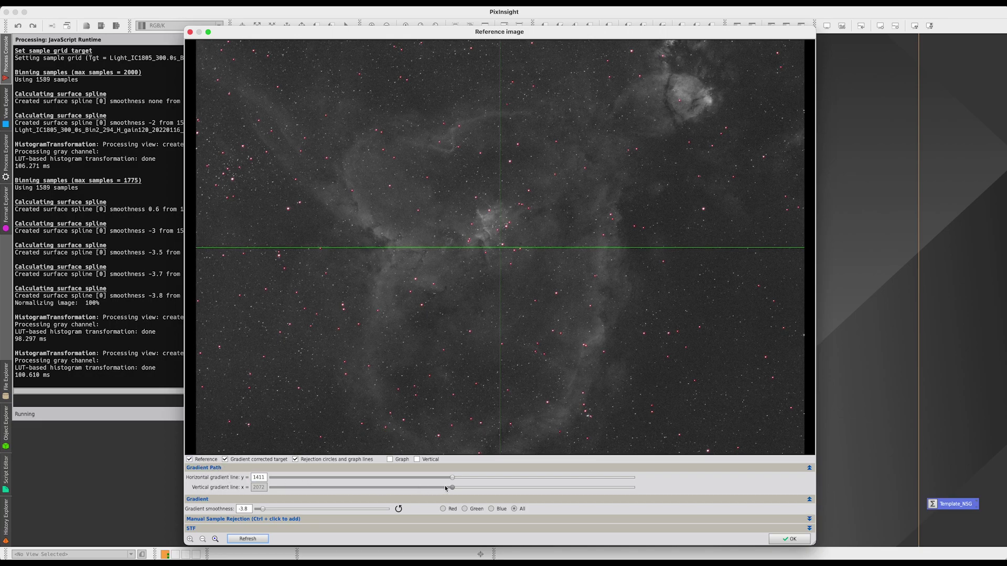
left_click_drag(452, 479, 548, 486)
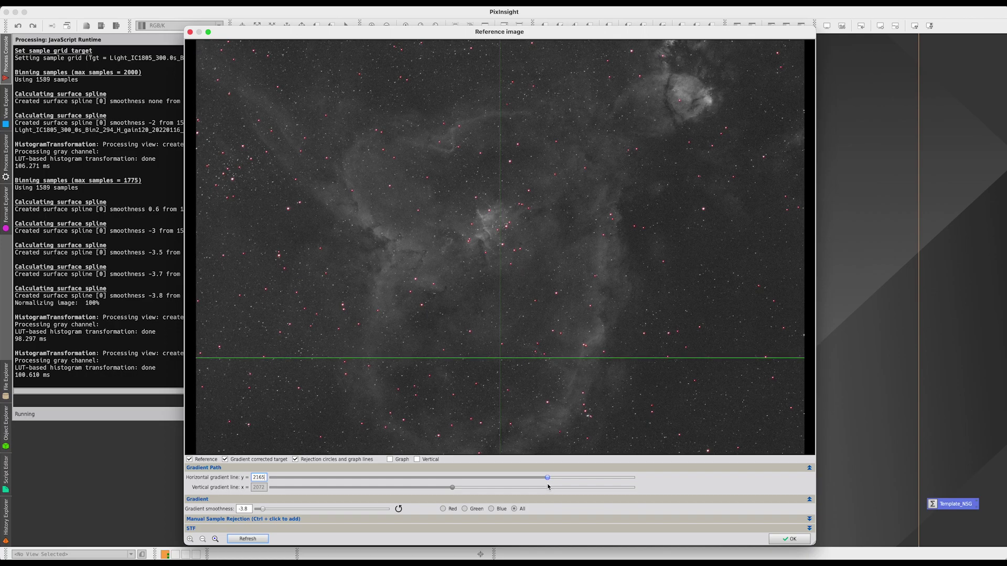
left_click_drag(548, 487, 426, 480)
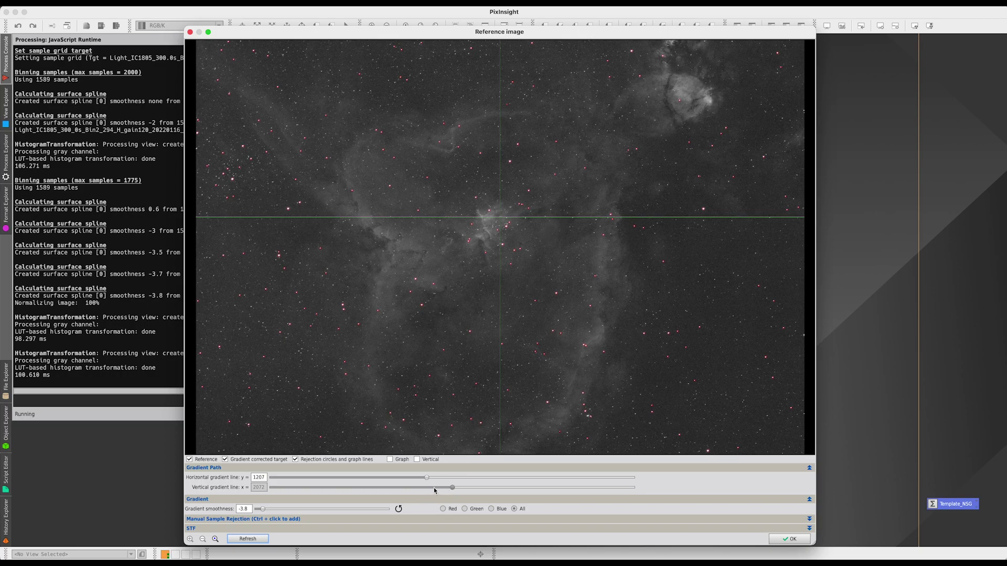
left_click_drag(426, 478, 520, 479)
- Set the vertical gradient line to x = 2119 and the horizontal one to y = 1415, and accept the gradient settings
left_click(417, 460)
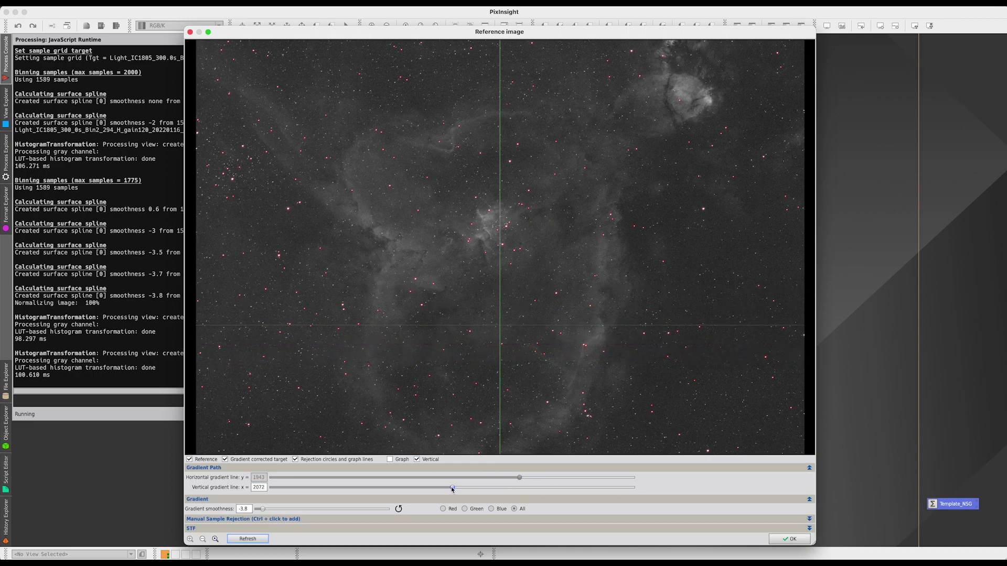
mouse_move(452, 487)
left_mouse_down()
mouse_move(507, 487)
mouse_move(344, 491)
mouse_move(456, 494)
left_mouse_up()
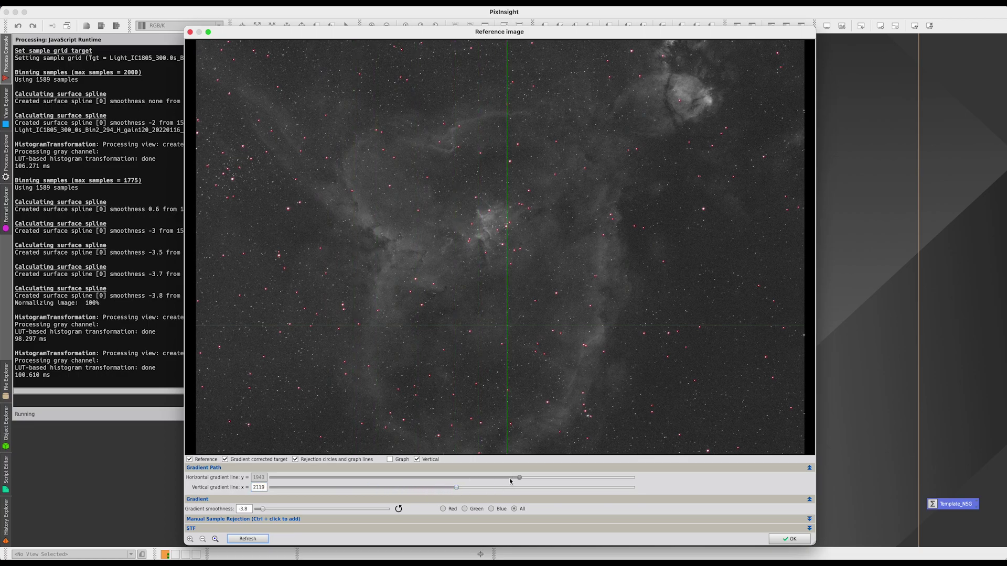
left_click(417, 459)
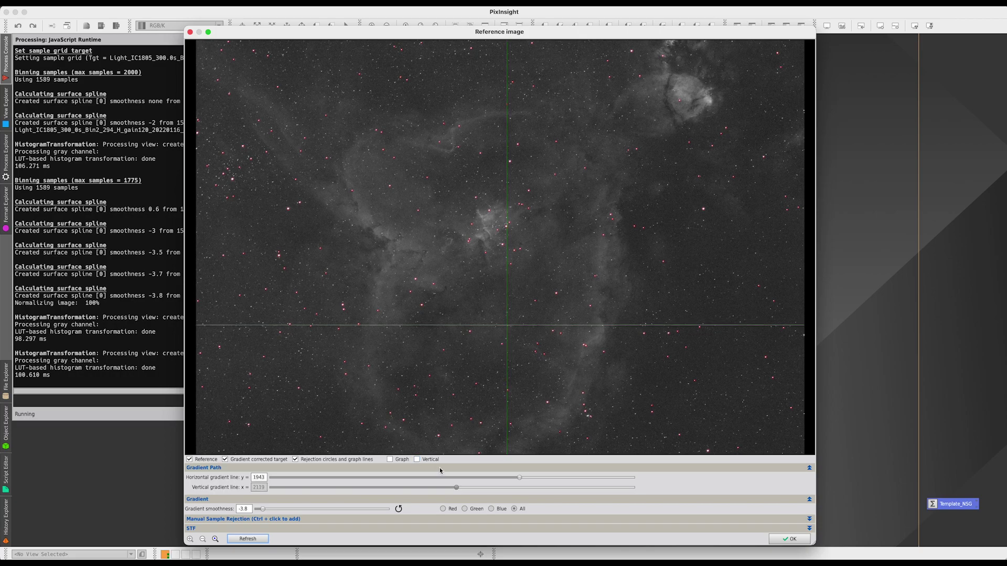
left_click_drag(519, 480, 453, 479)
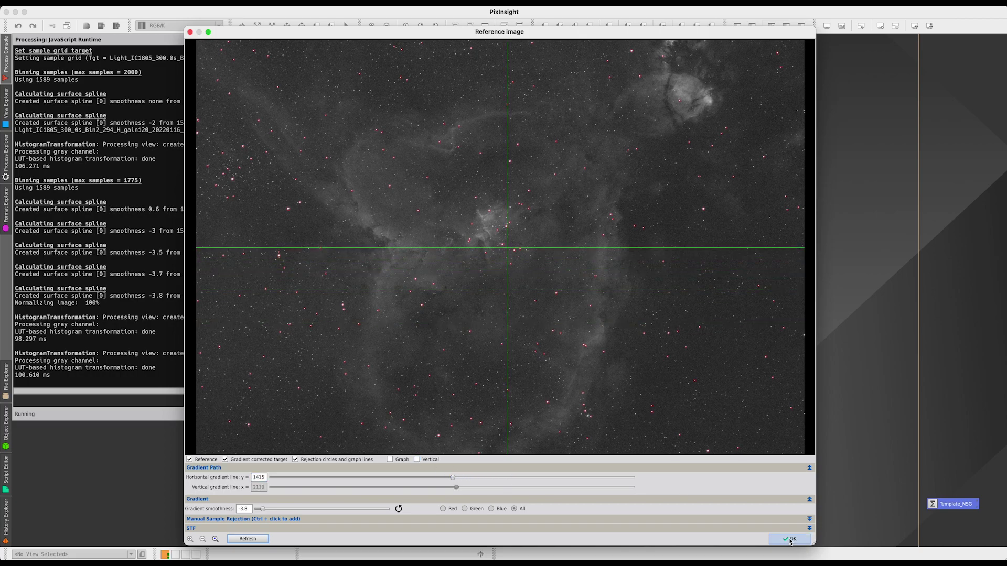
left_click(790, 540)
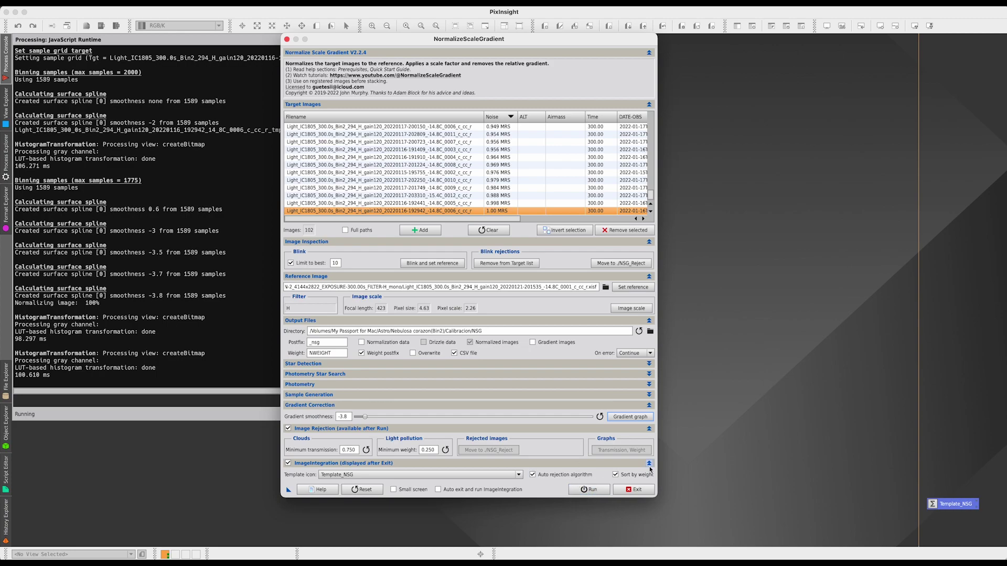
- Inspect the photometry graph of the selected target frame against the reference, and close the Photometry settings
left_click(367, 385)
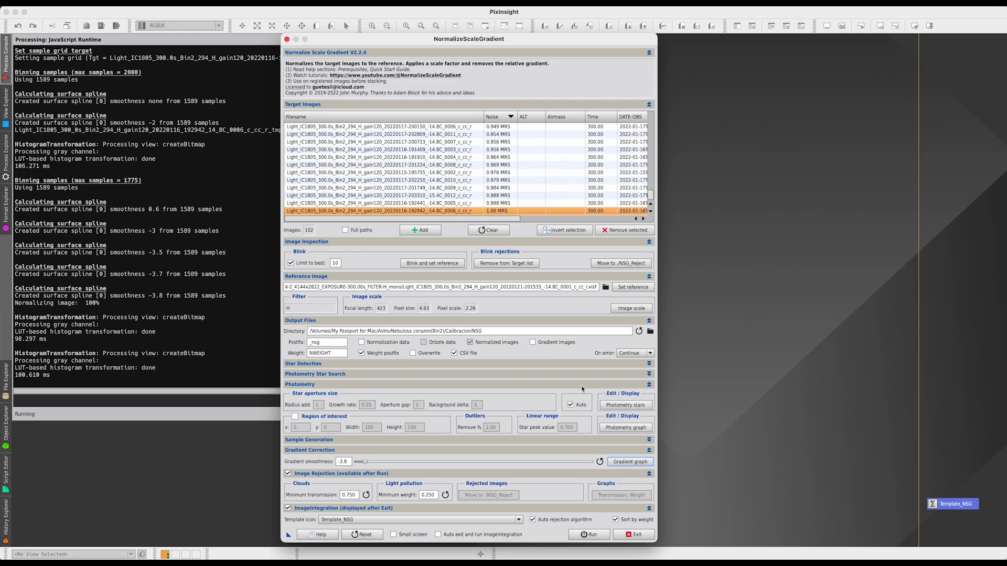
left_click(623, 430)
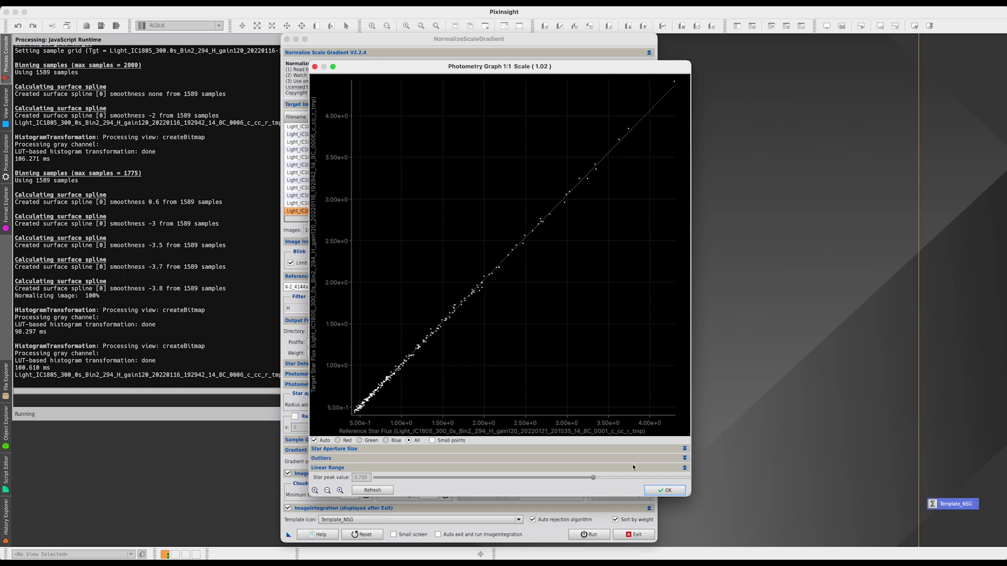
left_click(665, 491)
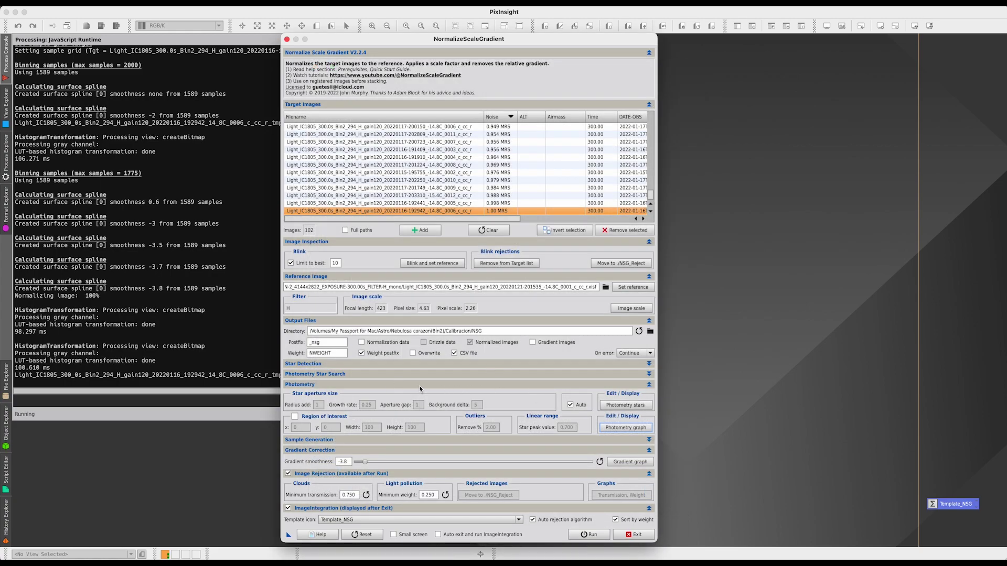
left_click(420, 386)
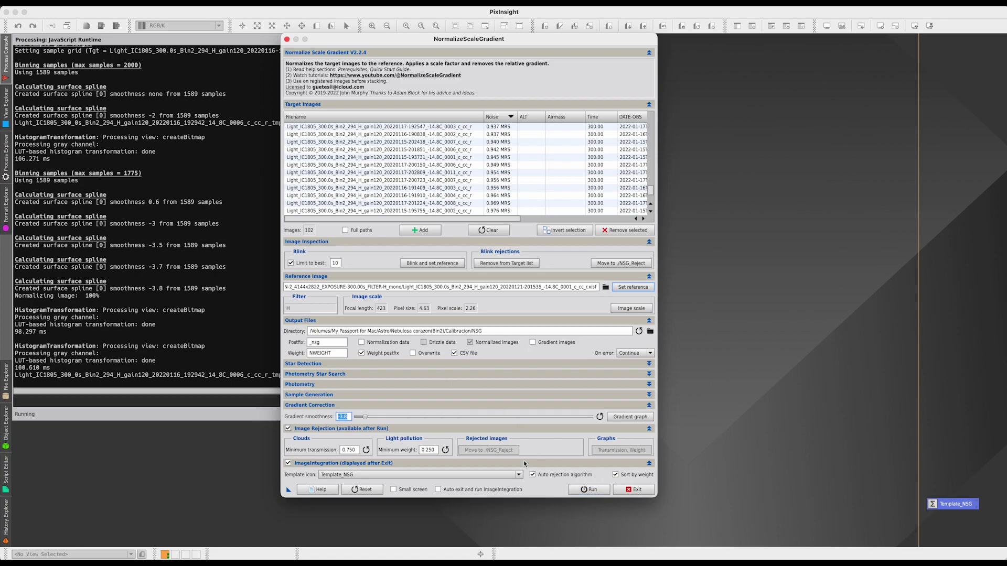
- Run NormalizeScaleGradient on the target frames and exit the script to load the results into ImageIntegration
left_click(590, 491)
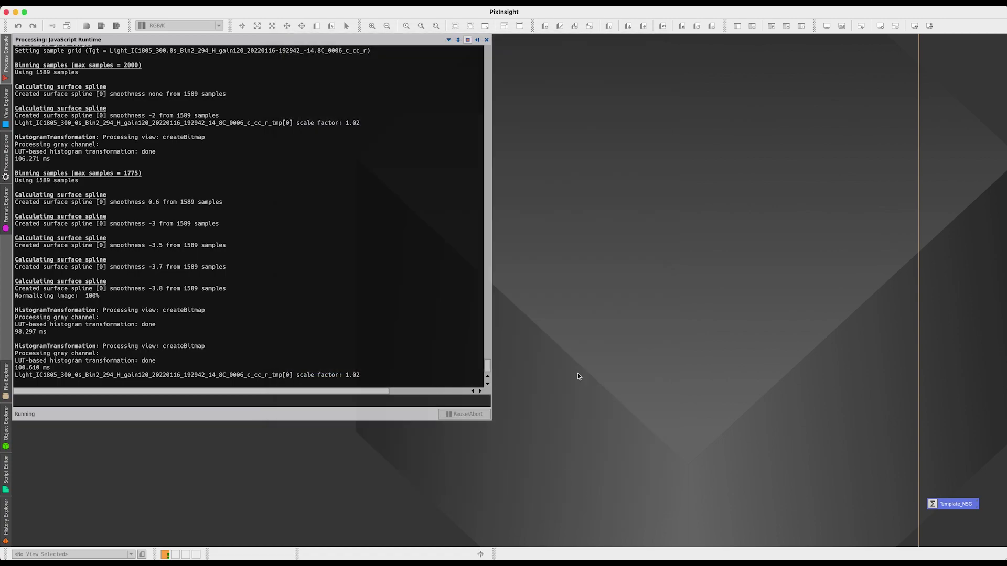
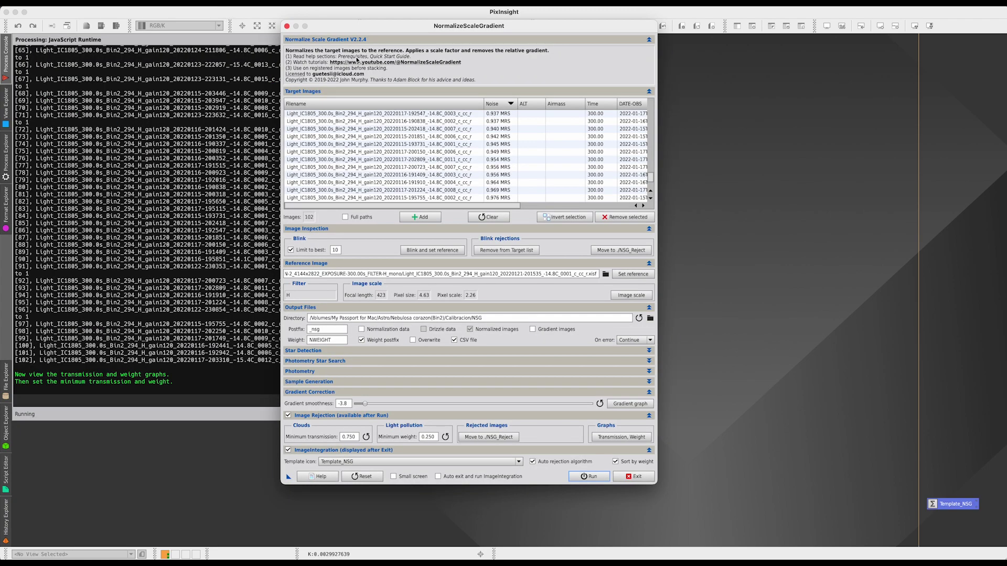
left_click_drag(366, 30, 340, 23)
left_click(377, 157)
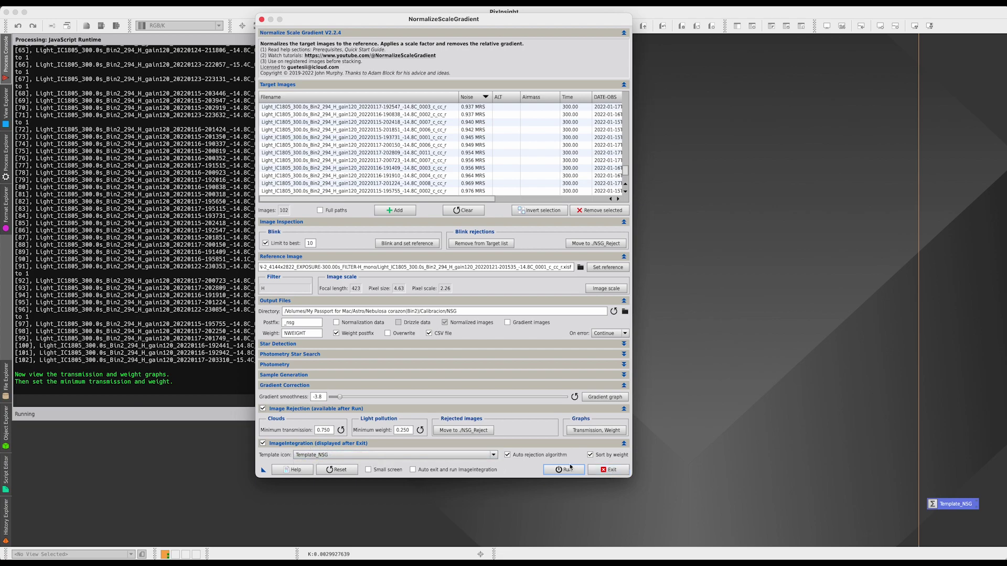
left_click(607, 470)
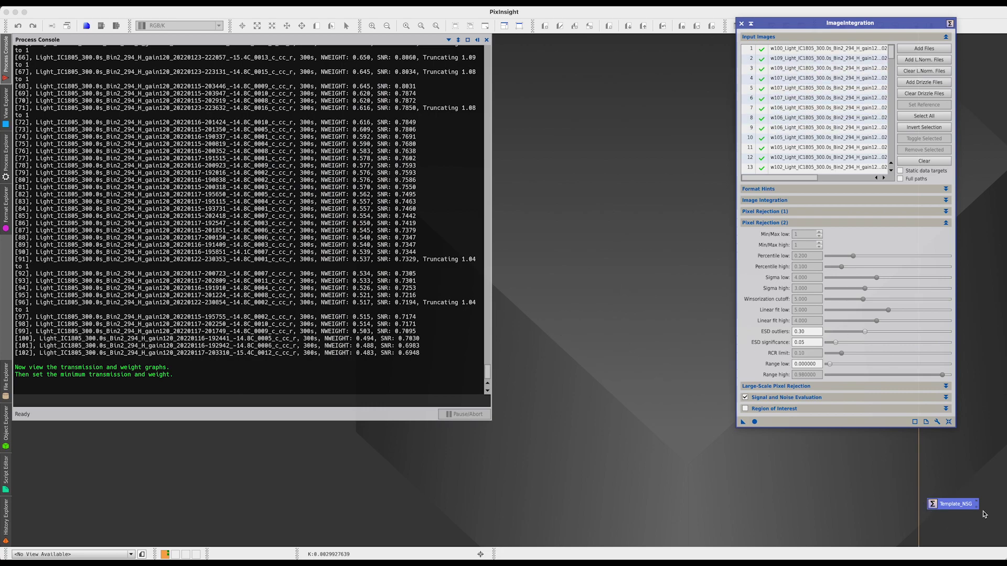
- Move the ImageIntegration window into the free workspace and collapse its Pixel Rejection (2) section
left_click_drag(851, 23, 681, 52)
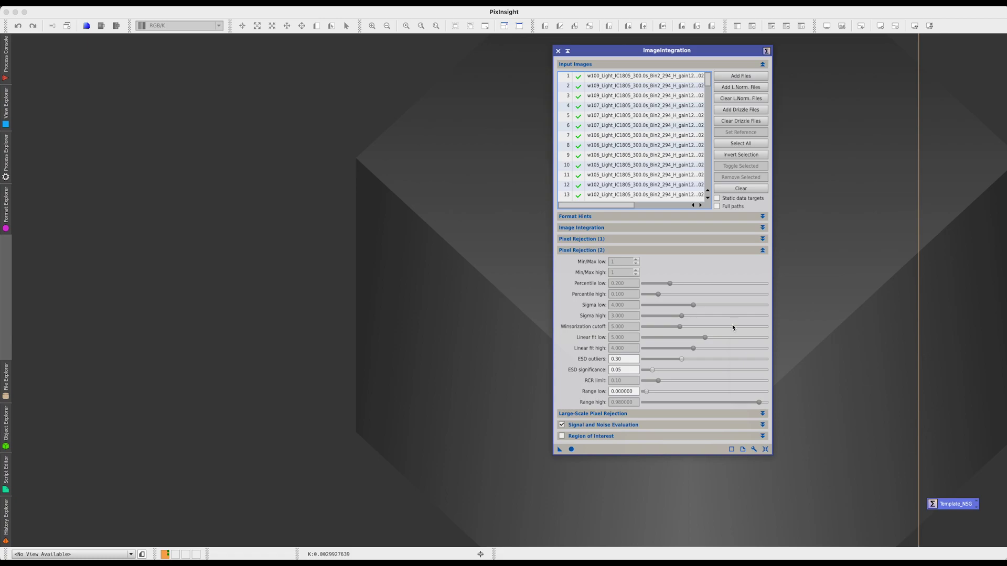
mouse_move(732, 328)
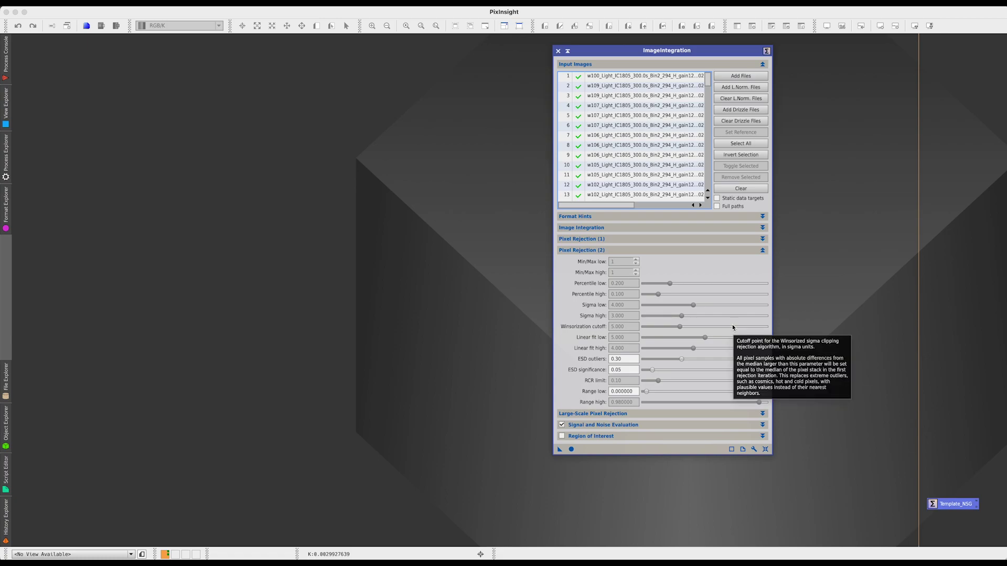
left_click(692, 250)
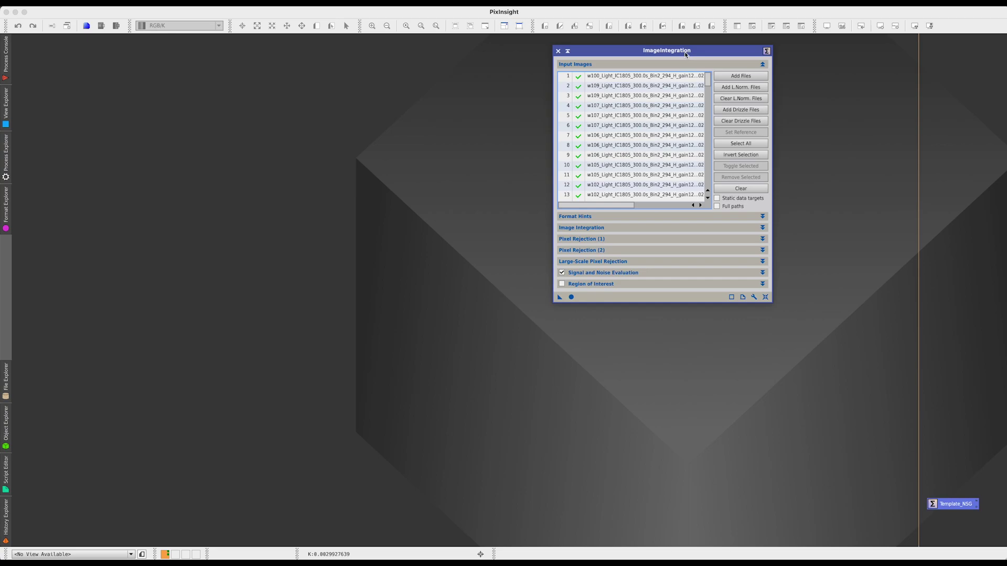
left_click_drag(684, 51, 592, 53)
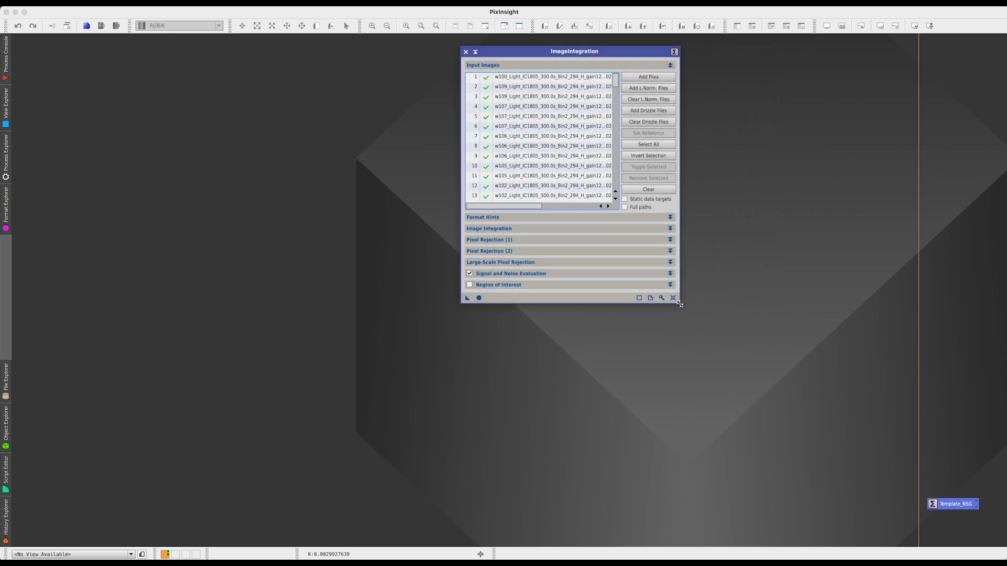
- Enlarge the ImageIntegration file list and examine the loaded frames' weight prefixes and _nsg suffixes alongside the Image Integration settings
left_click_drag(680, 304, 796, 379)
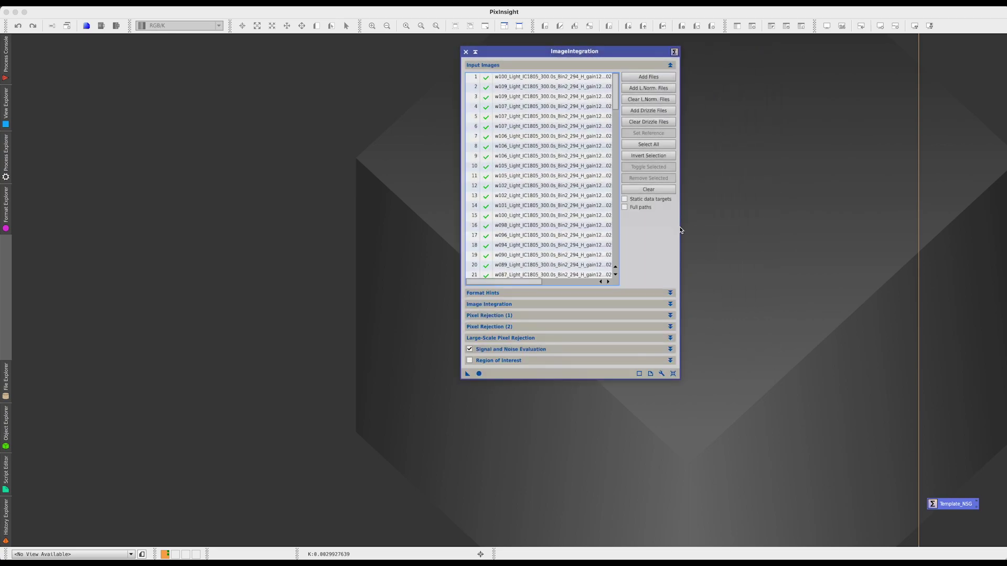
scroll(561, 215, "right", 5)
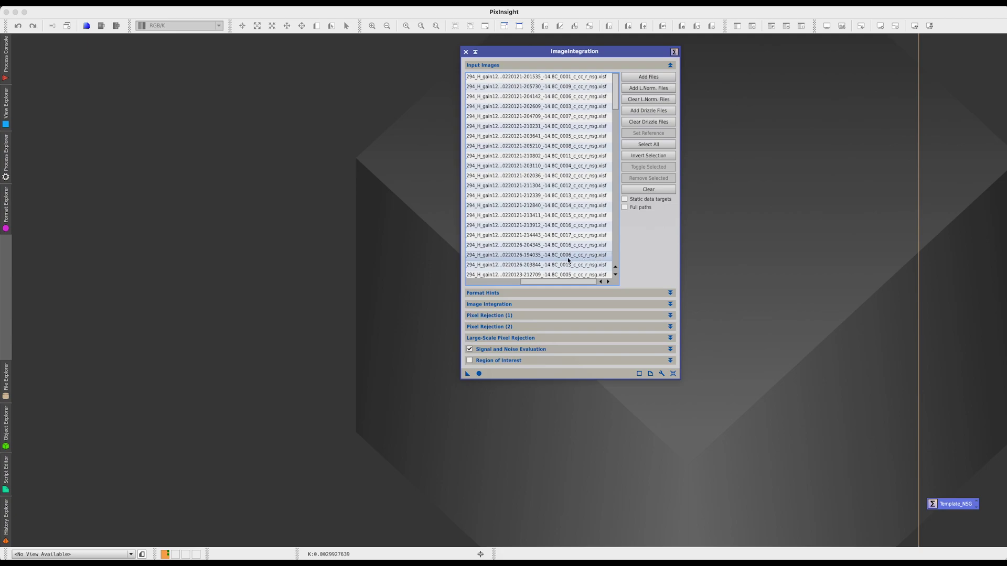
left_click(581, 305)
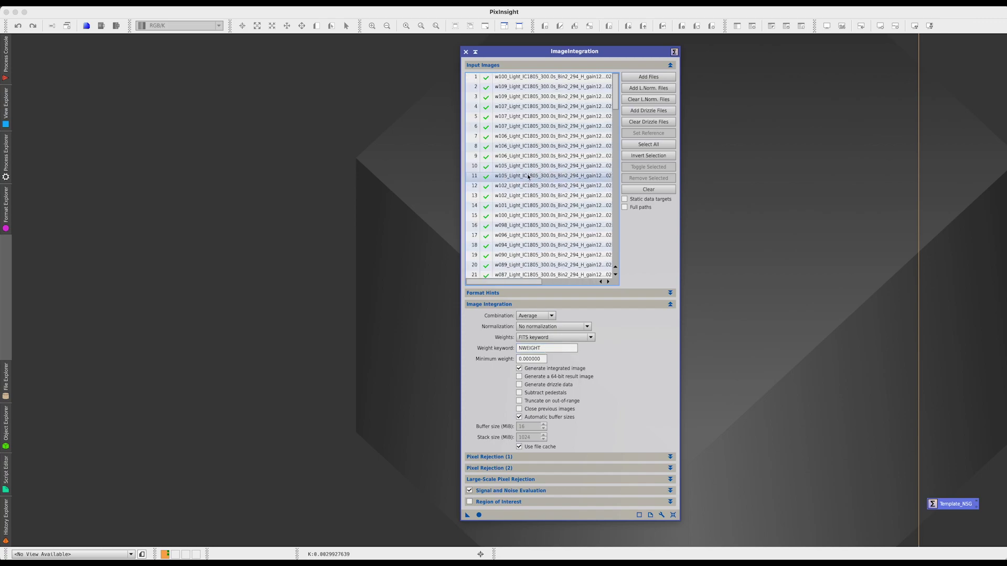
scroll(520, 201, "down", 20)
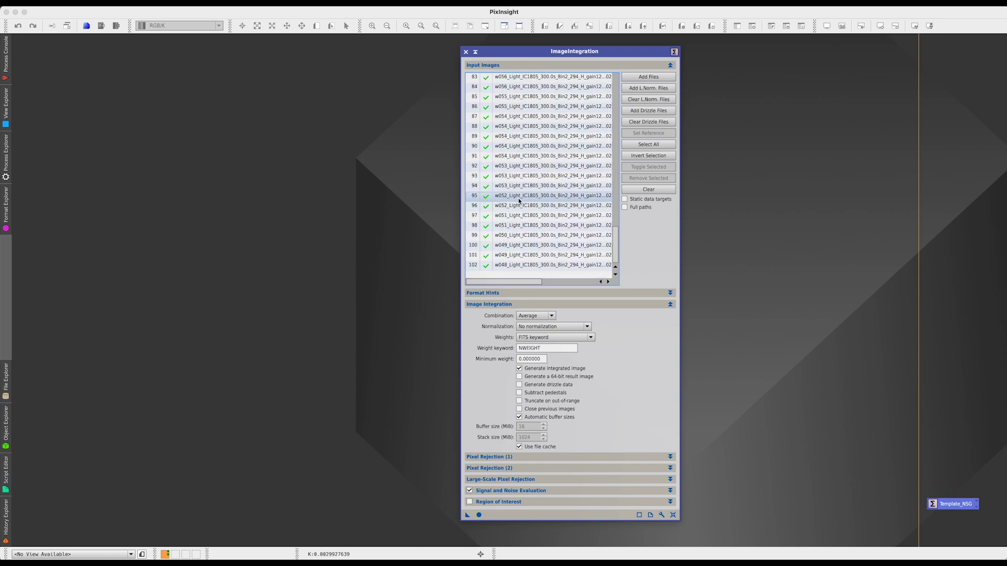
scroll(519, 201, "up", 20)
scroll(534, 193, "right", 5)
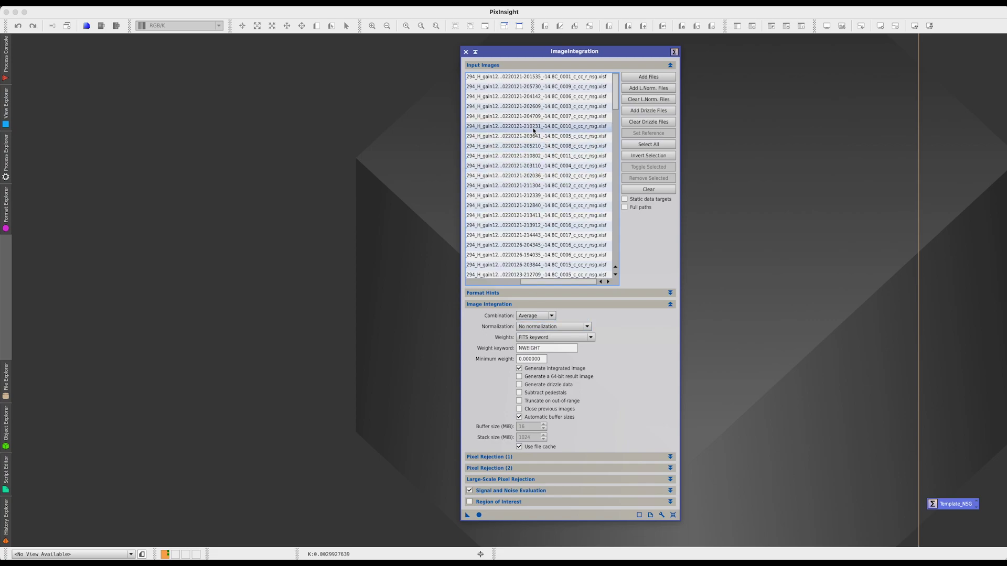
scroll(534, 131, "left", 5)
scroll(534, 131, "right", 5)
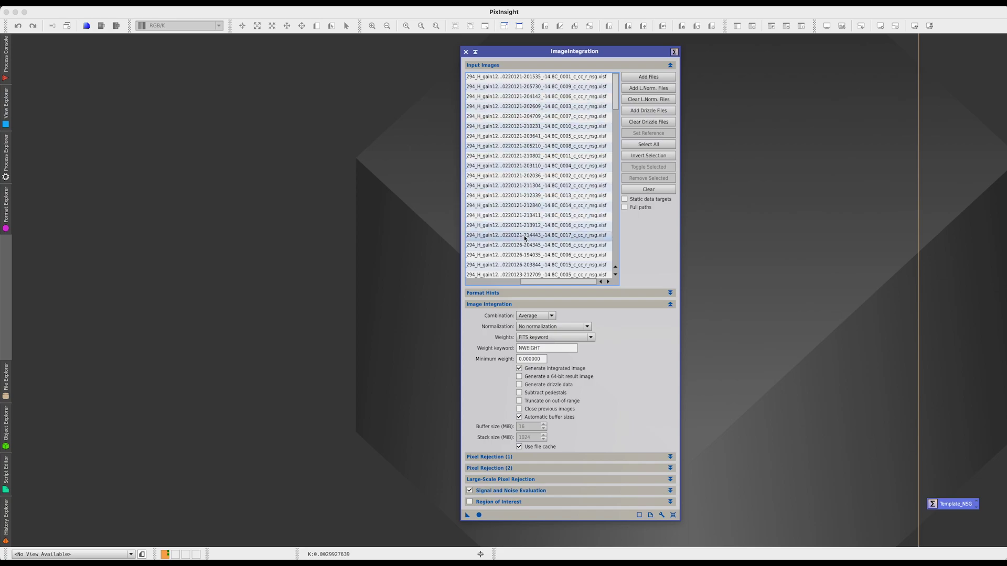
scroll(522, 239, "down", 1)
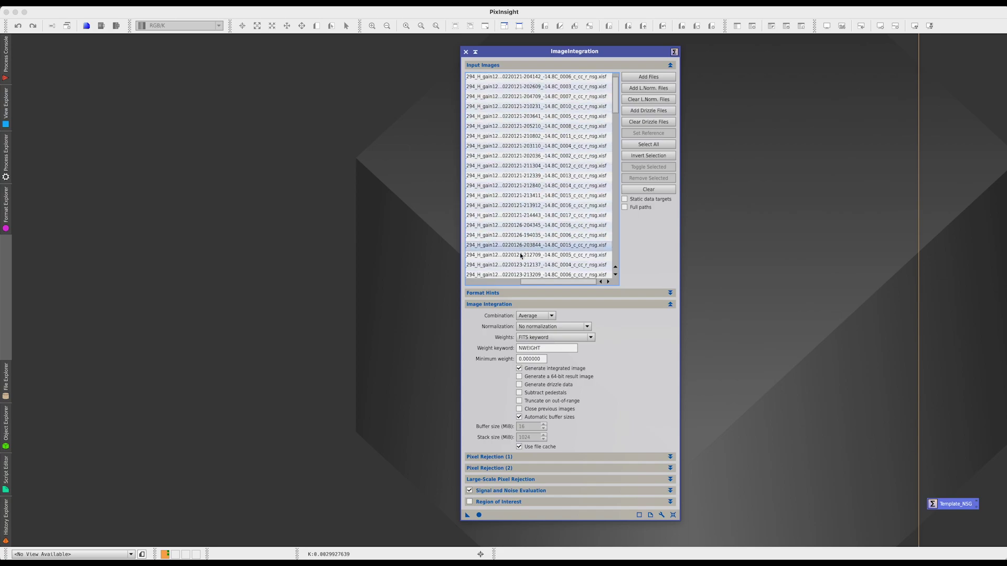
scroll(521, 245, "left", 5)
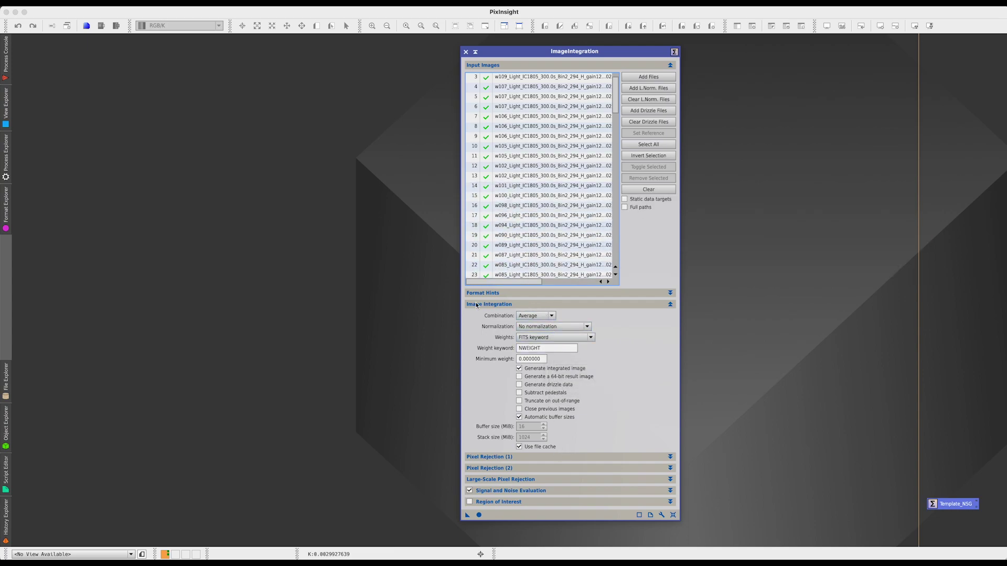
left_click(523, 305)
- Review the rejection algorithm and normalization under Pixel Rejection (1), and check the Pixel Rejection (2) parameters
left_click(521, 316)
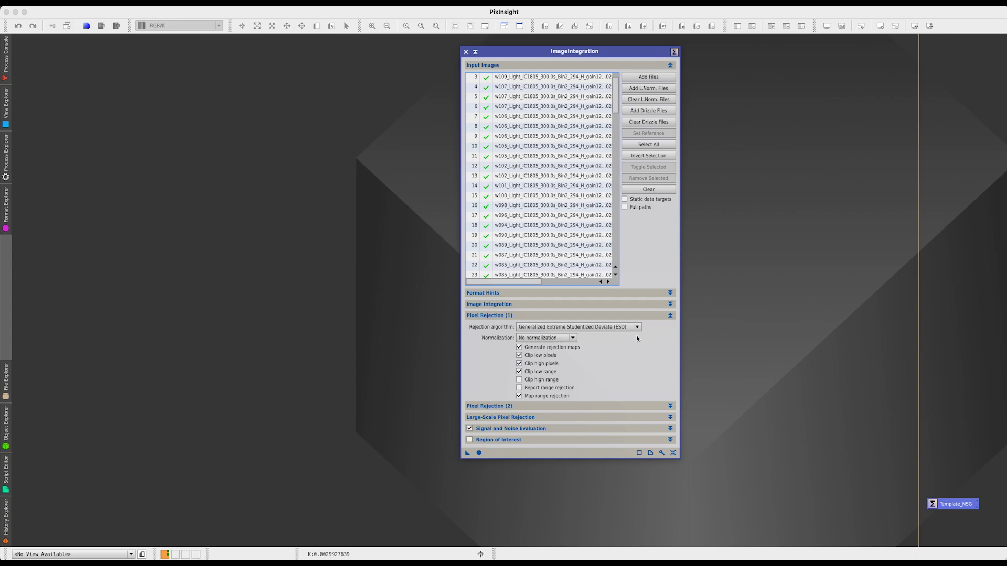
left_click(552, 316)
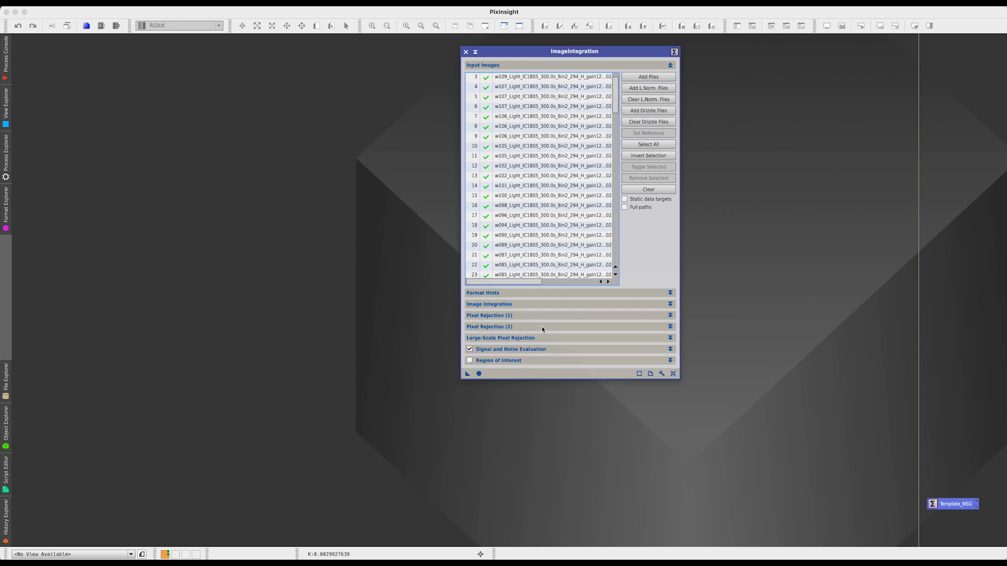
left_click(543, 327)
left_click(543, 327)
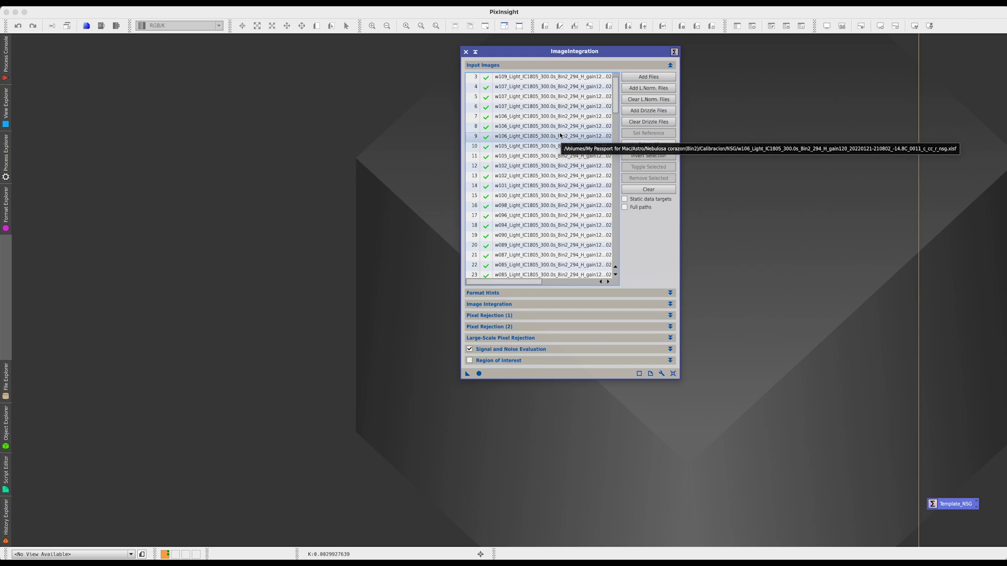
- Close ImageIntegration and reopen the NormalizeScaleGradient batch processing script
left_click_drag(506, 54, 596, 63)
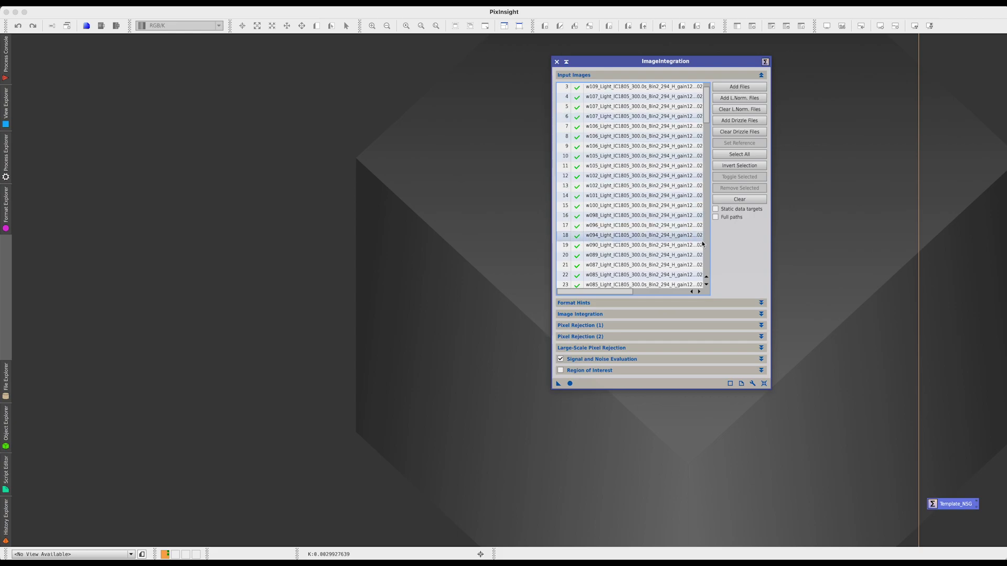
left_click(557, 63)
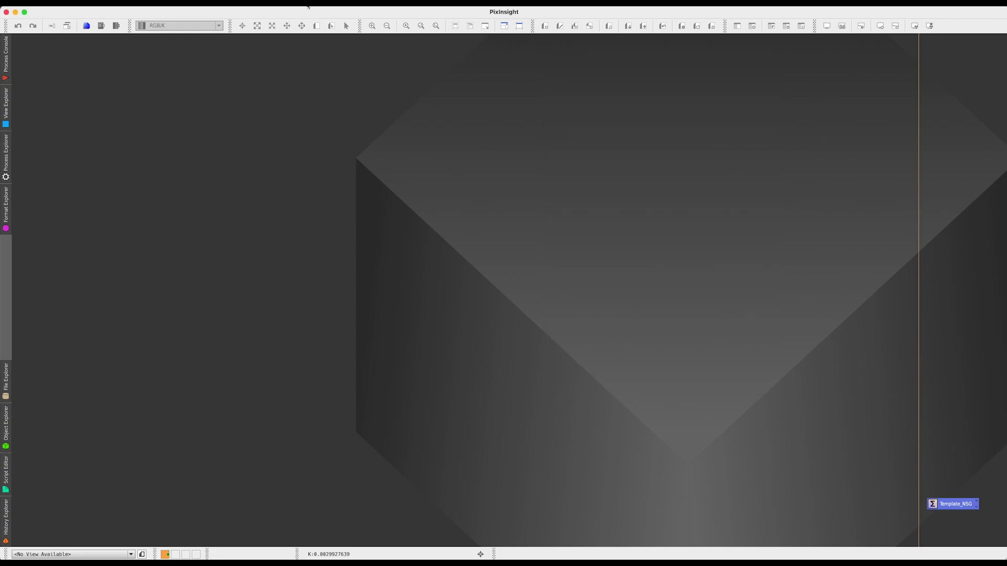
left_click(205, 6)
mouse_move(246, 4)
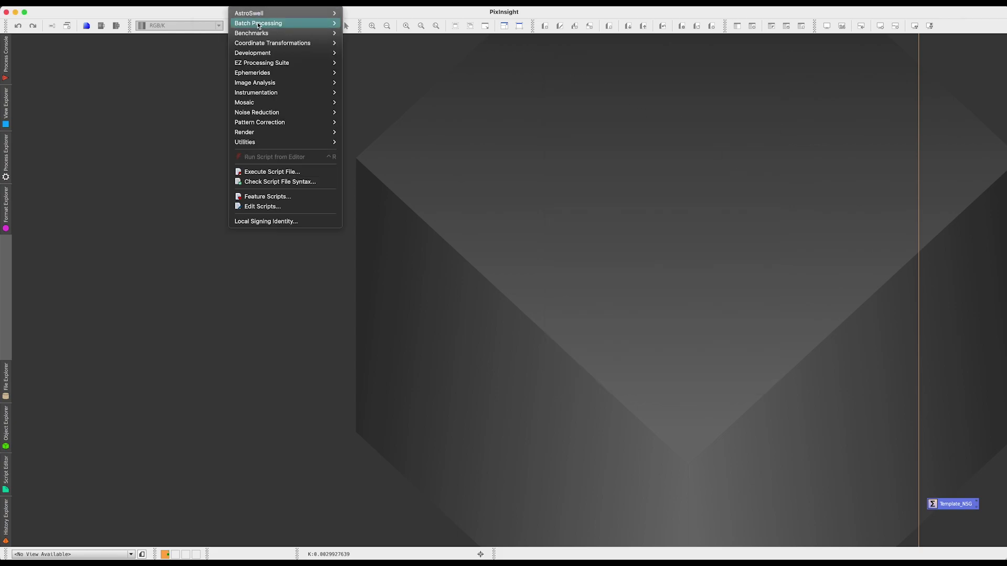
mouse_move(259, 23)
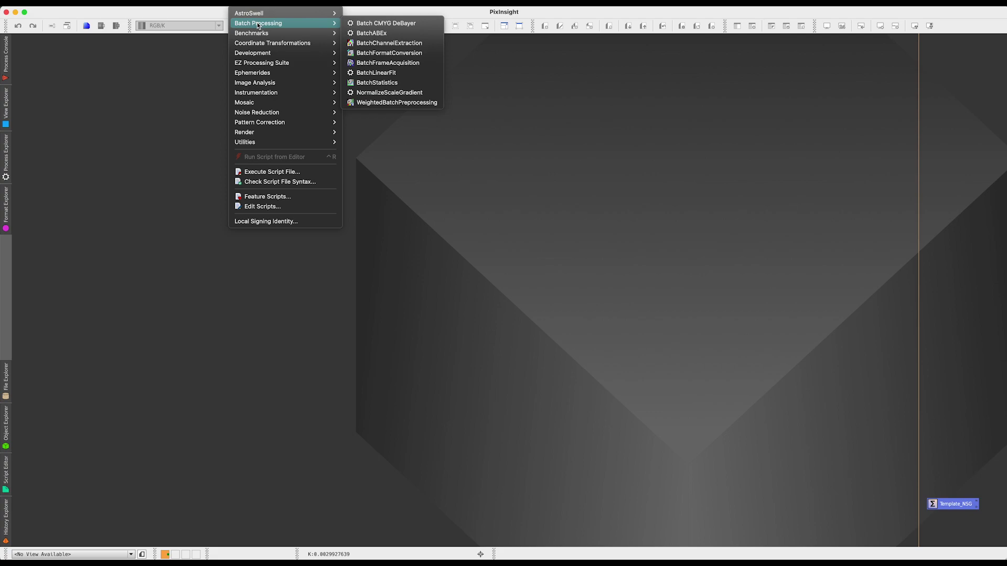
left_click(377, 93)
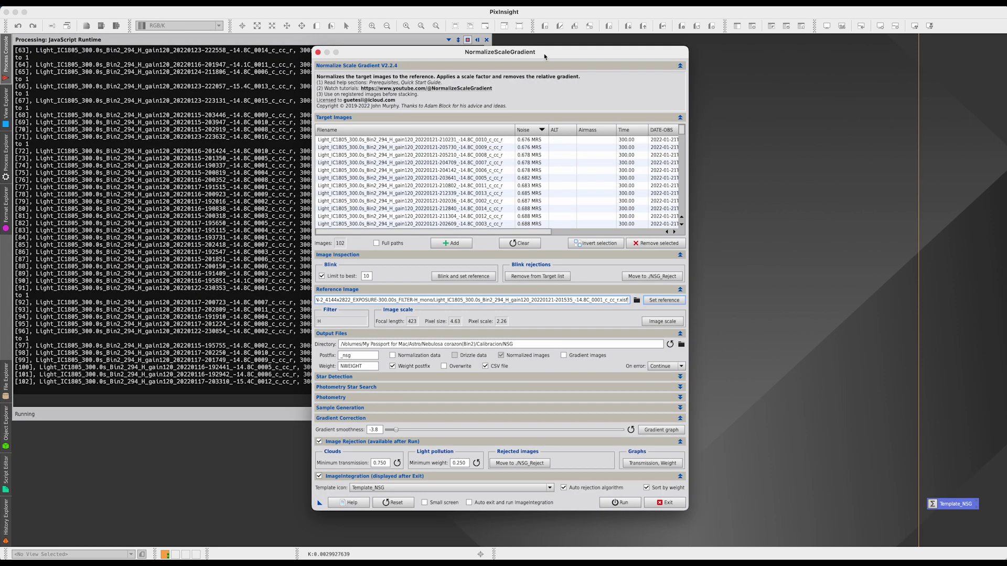
left_click_drag(544, 57, 513, 46)
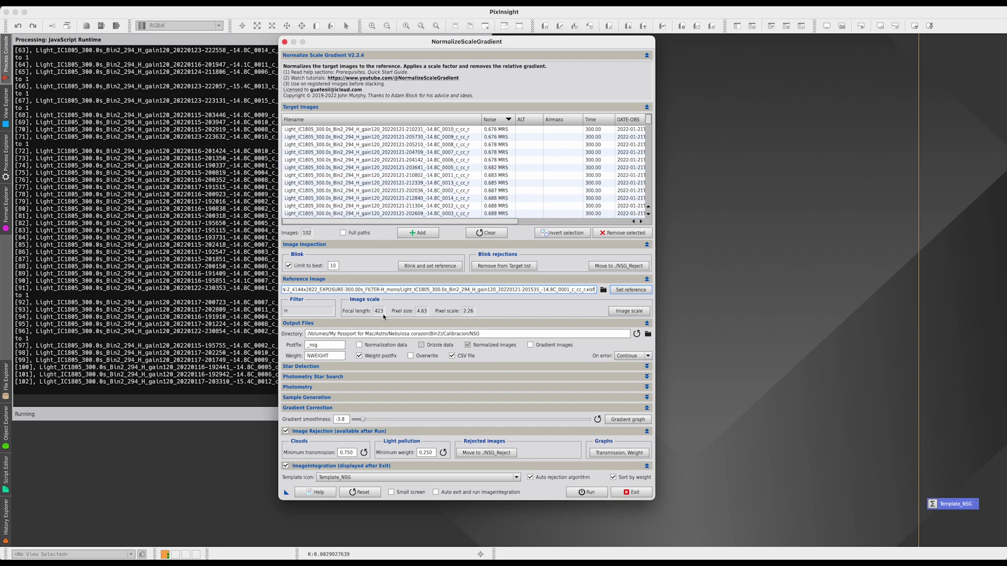
- Set the NormalizeScaleGradient output to normalization data, run it on the target frames, and exit to load ImageIntegration
left_click(360, 346)
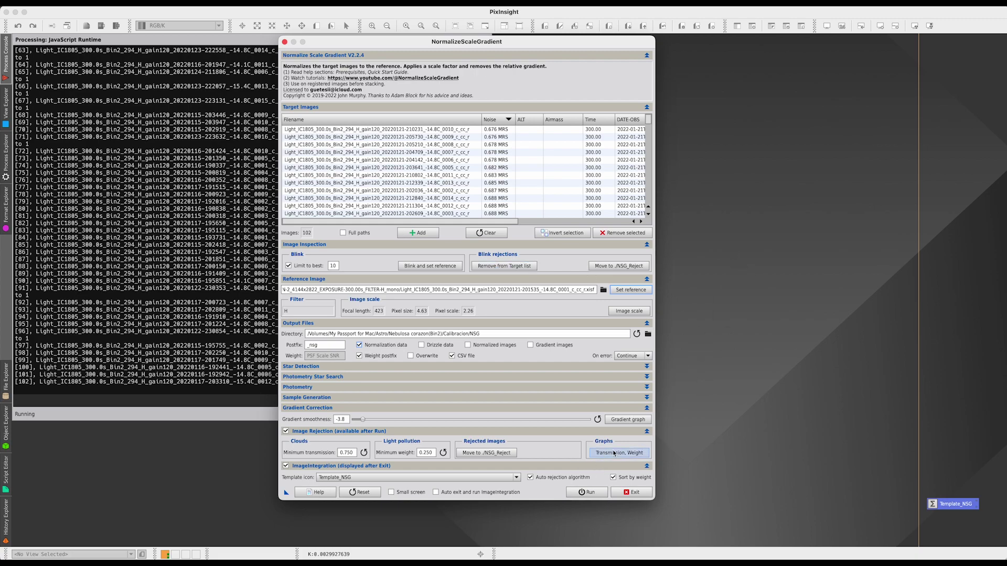
left_click(587, 492)
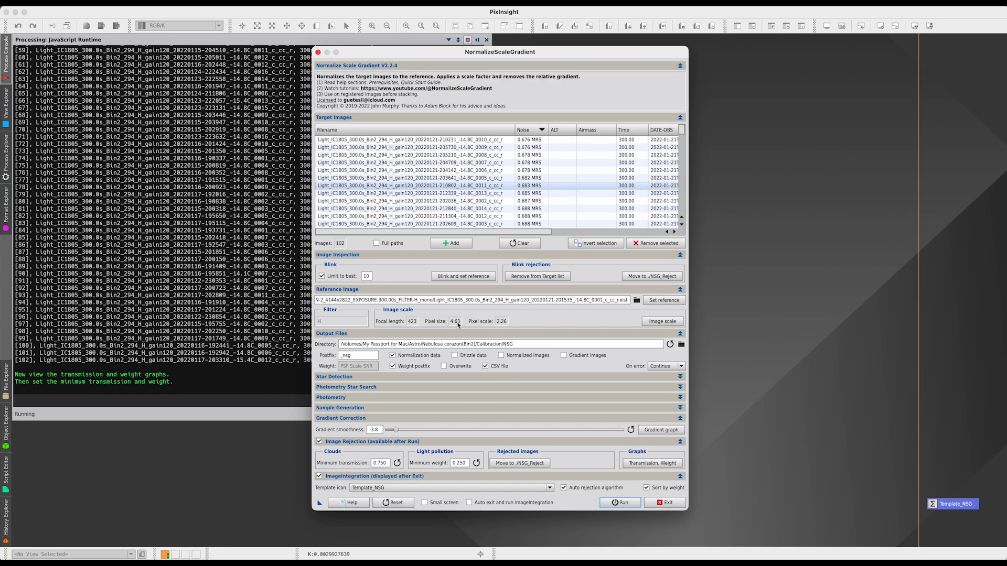
left_click_drag(477, 55, 382, 41)
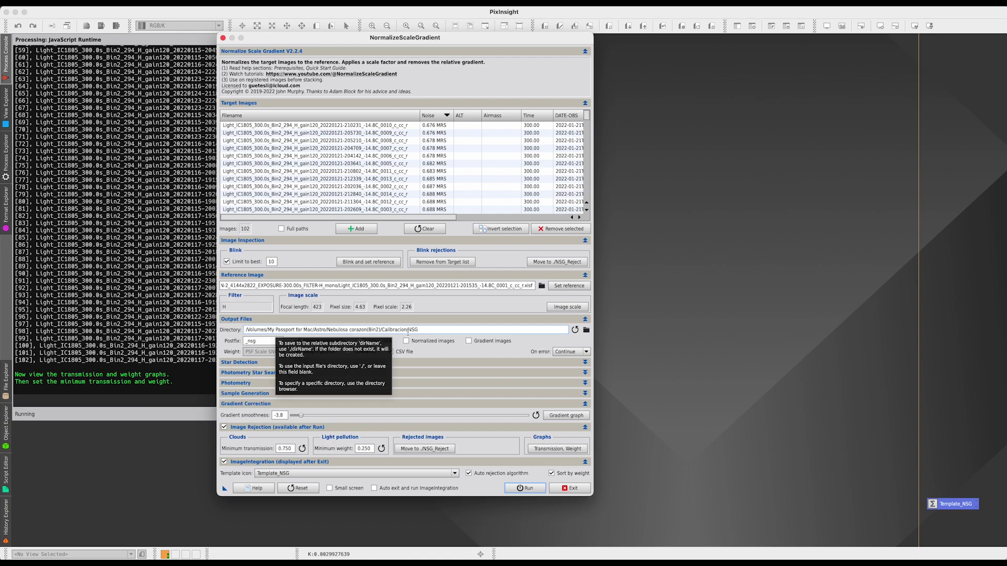
left_click(570, 489)
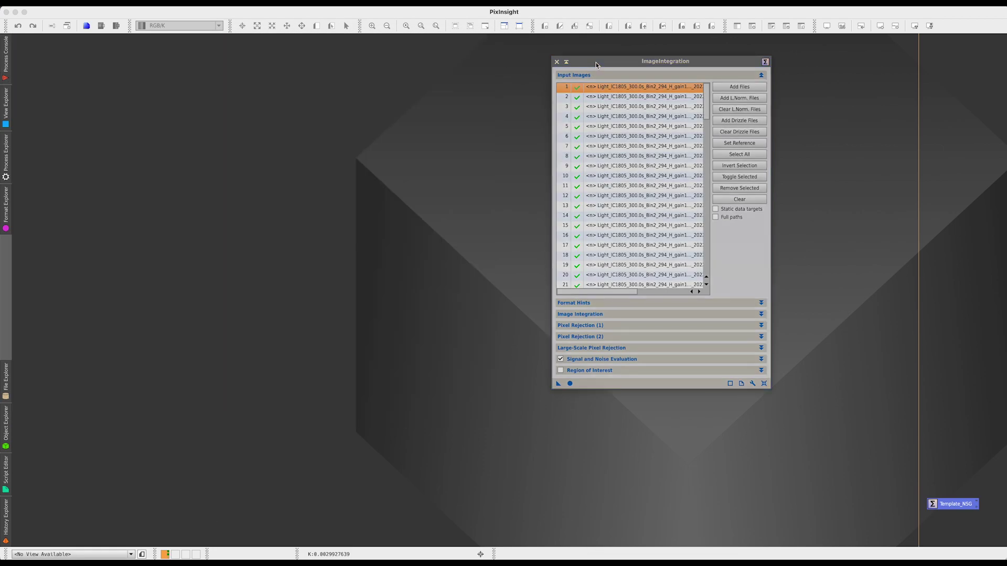
- Enlarge the ImageIntegration file list and examine the frames' attached normalization files and the normalization and weights settings
left_click_drag(596, 62, 402, 55)
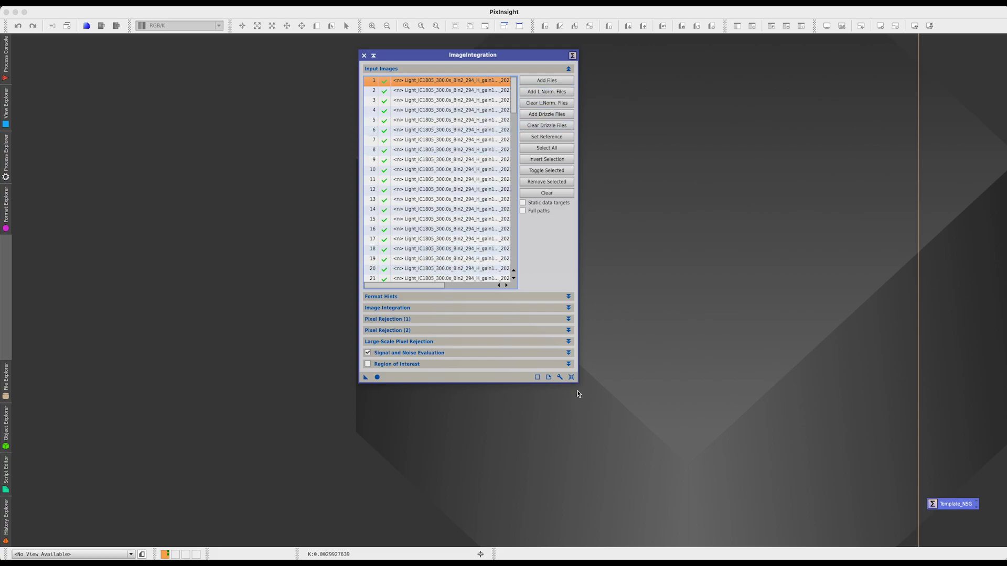
left_click_drag(577, 384, 697, 447)
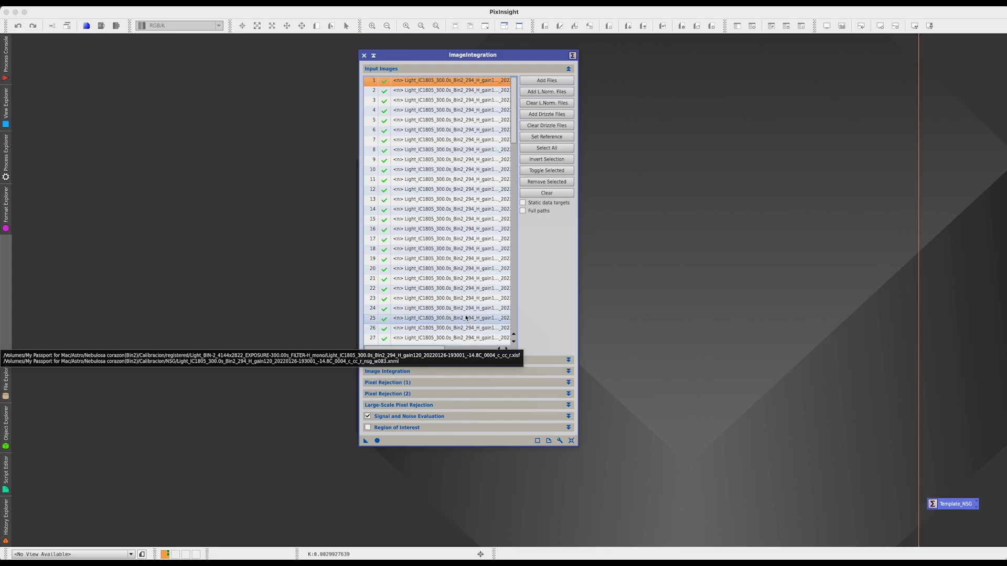
scroll(461, 297, "down", 20)
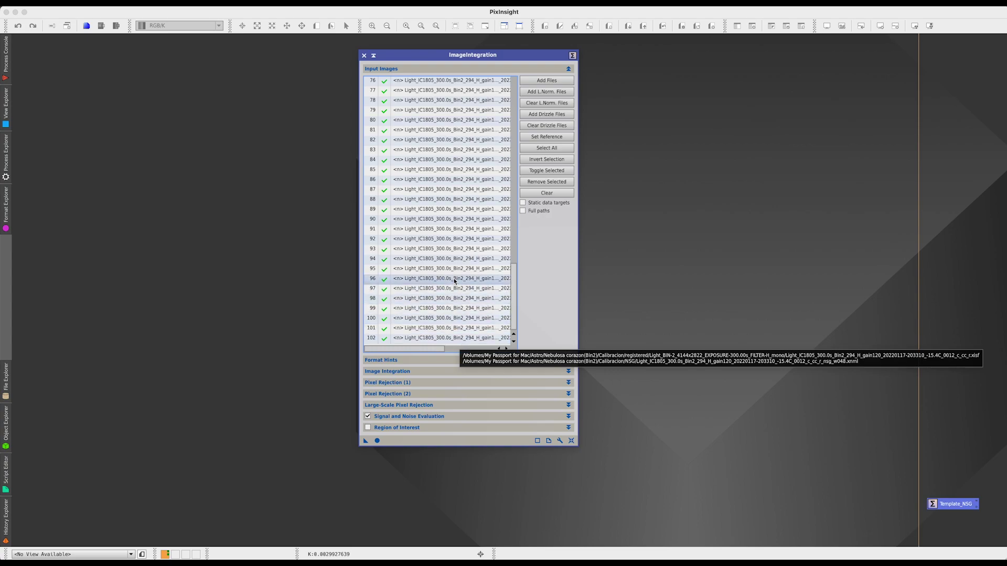
left_click(423, 372)
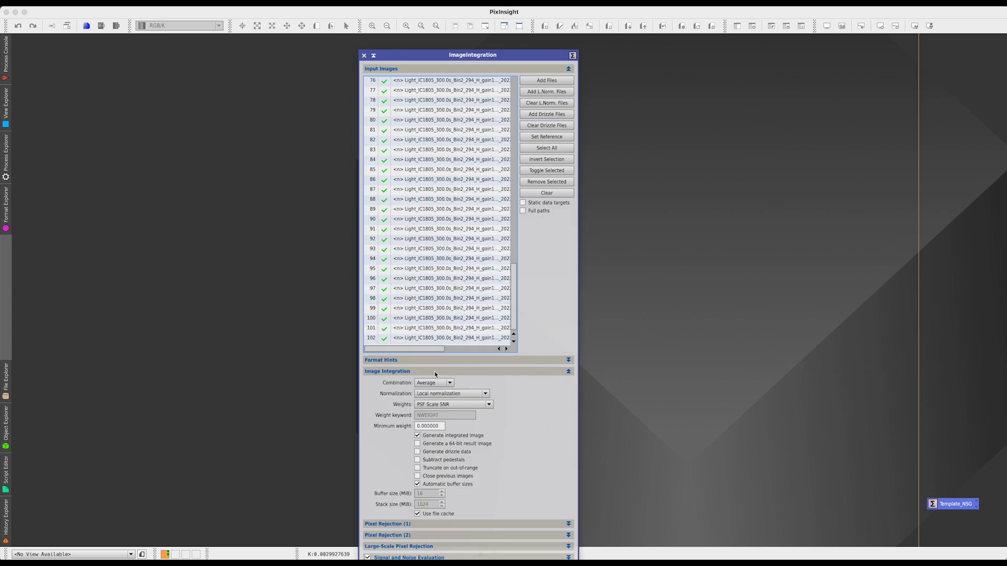
left_click_drag(437, 52, 404, 7)
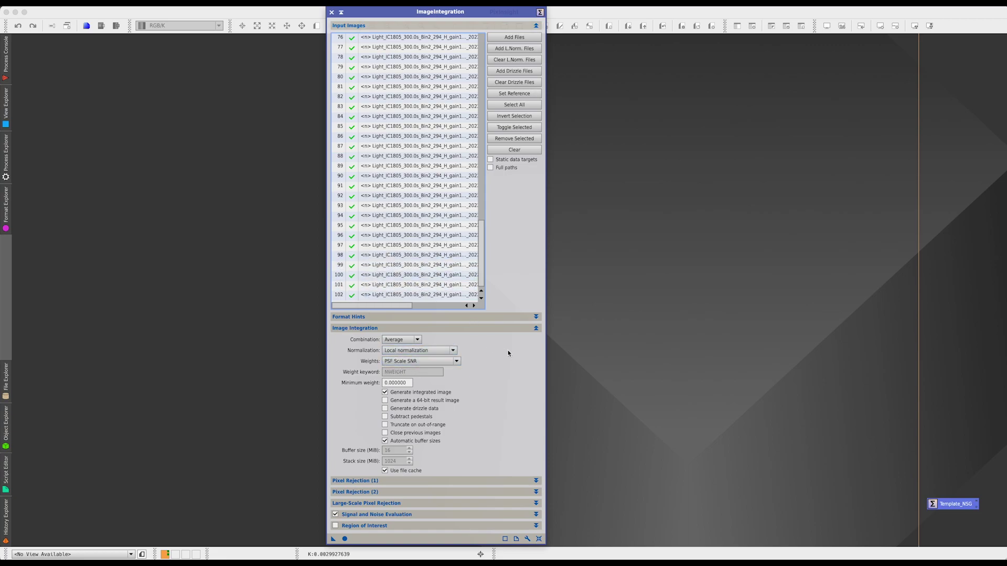
left_click(410, 329)
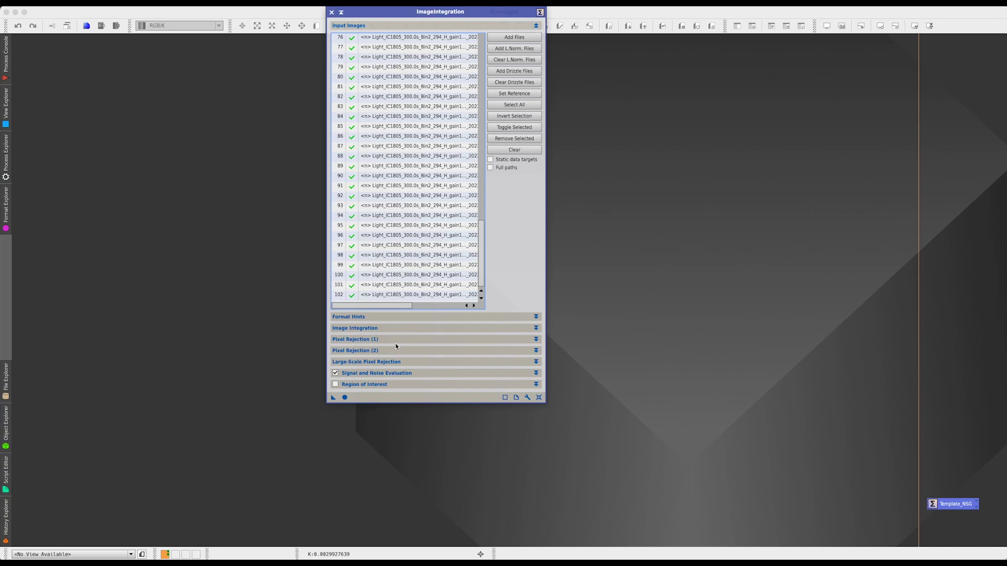
- Choose Generalized Extreme Studentized Deviate (ESD) as the rejection algorithm under Pixel Rejection (1)
left_click(397, 340)
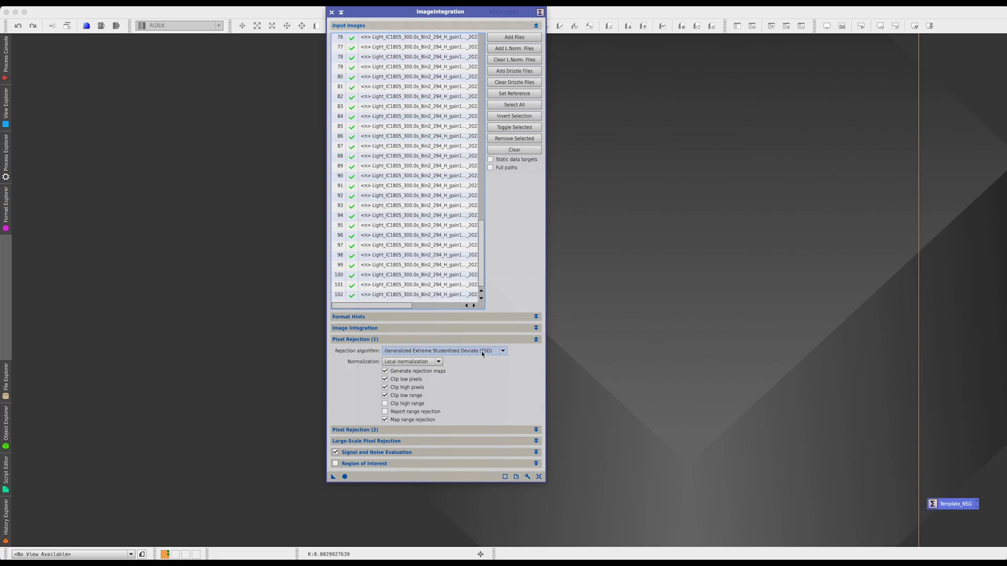
left_click(503, 352)
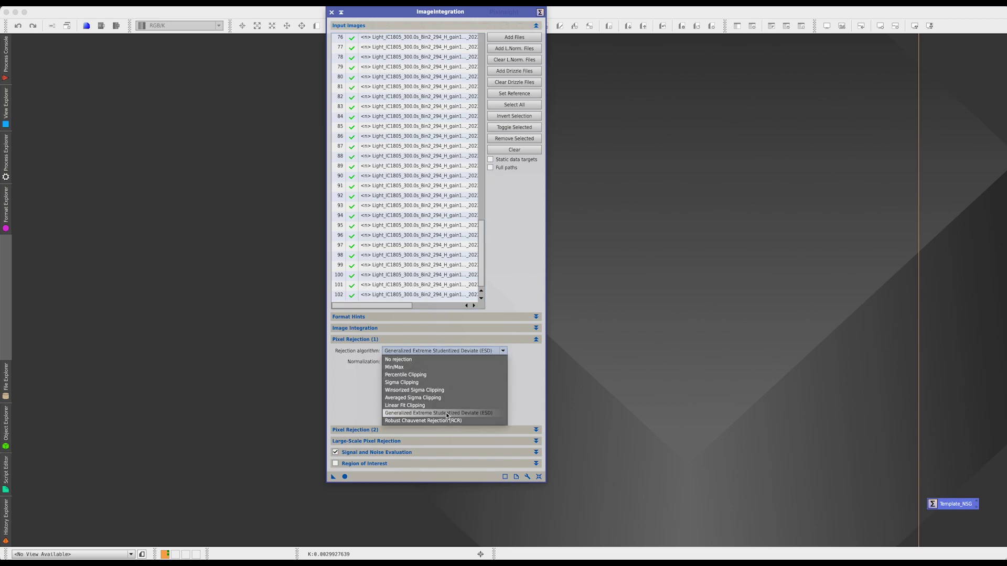
left_click(471, 413)
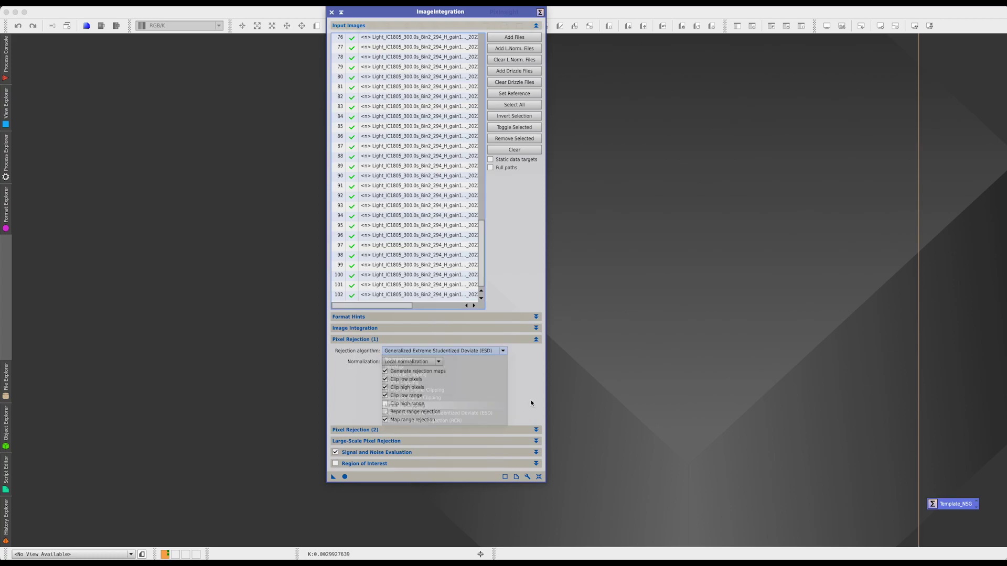
left_click(420, 341)
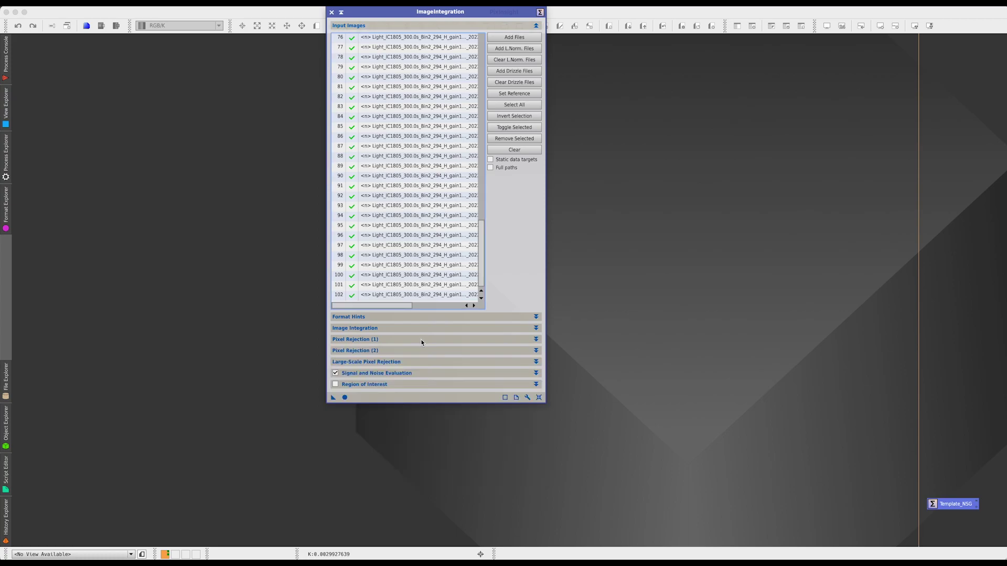
- Check the ESD parameters under Pixel Rejection (2) and move the ImageIntegration window aside to free the workspace
left_click(397, 351)
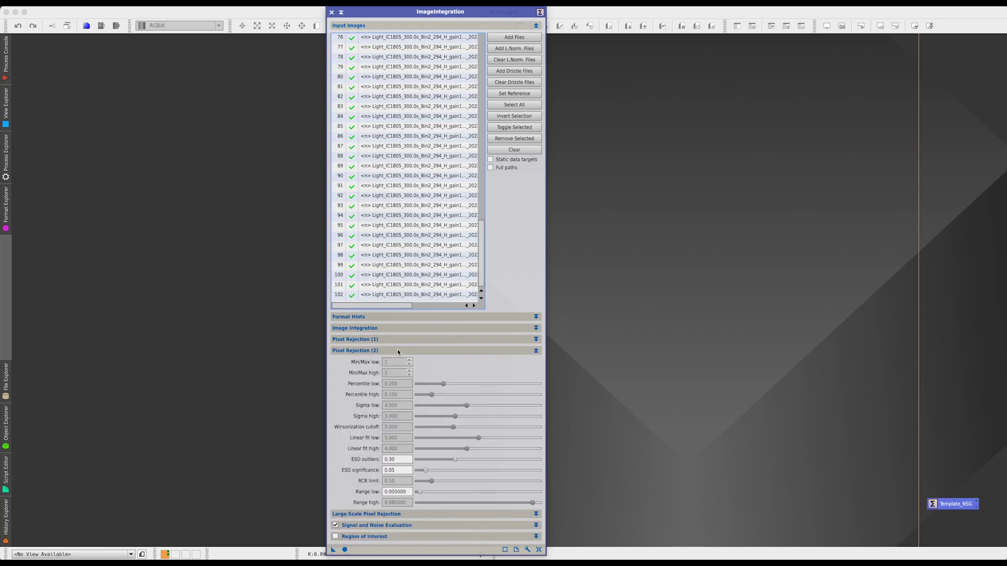
left_click(397, 349)
left_click_drag(445, 19, 492, 66)
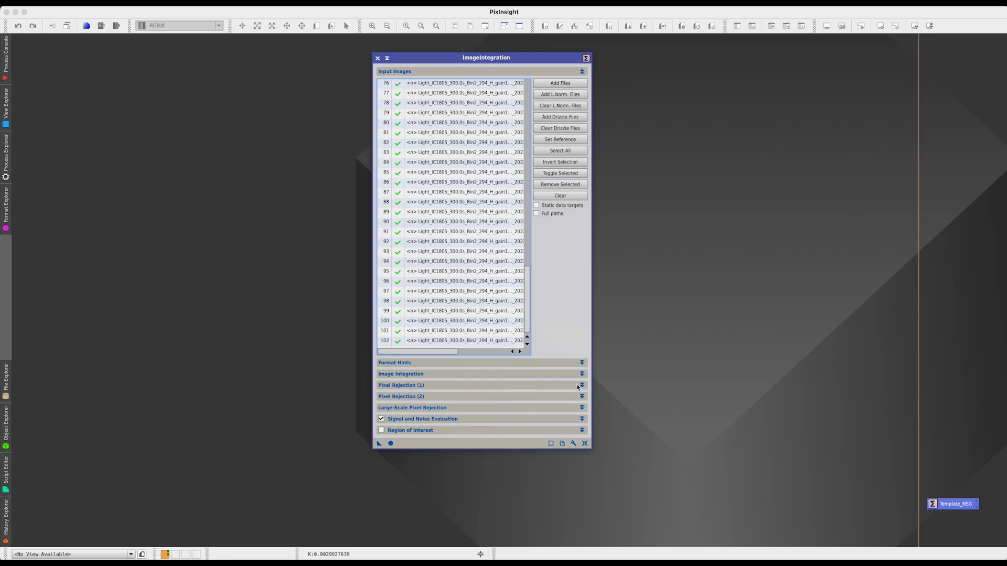
left_click_drag(468, 57, 834, 63)
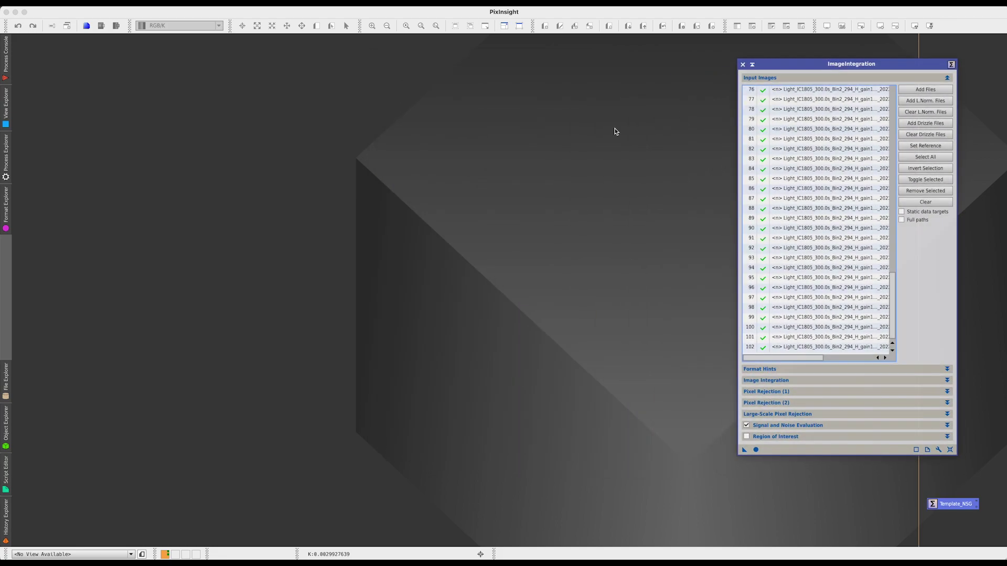